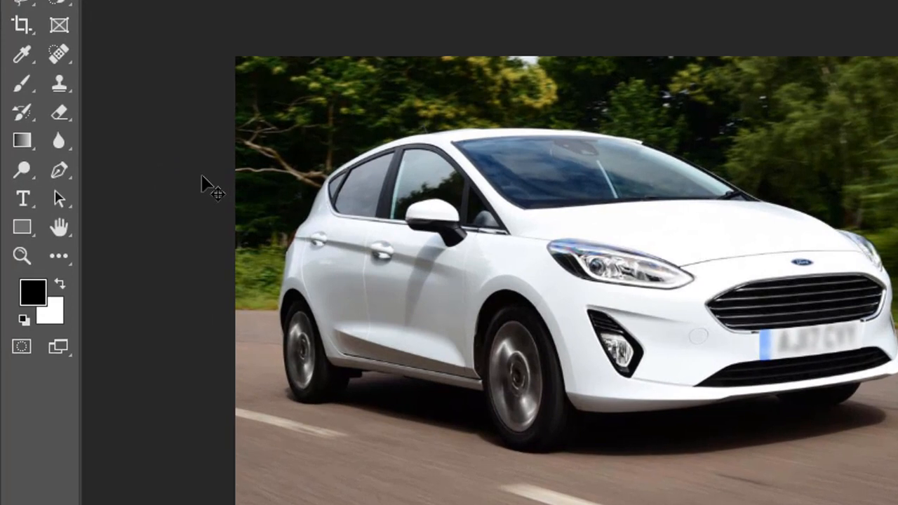
Step: Activate the Pen tool and set its drawing mode to path (Tracé)
left_click(59, 169)
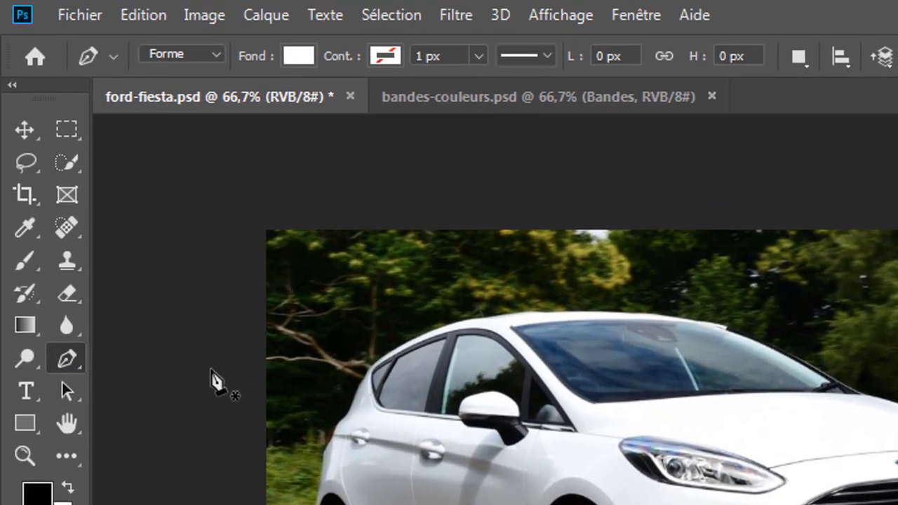
left_click(219, 59)
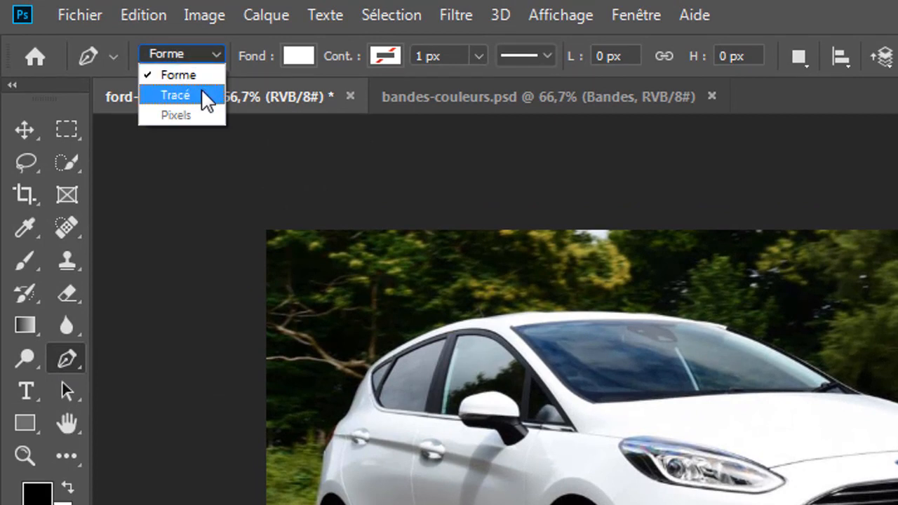
left_click(207, 99)
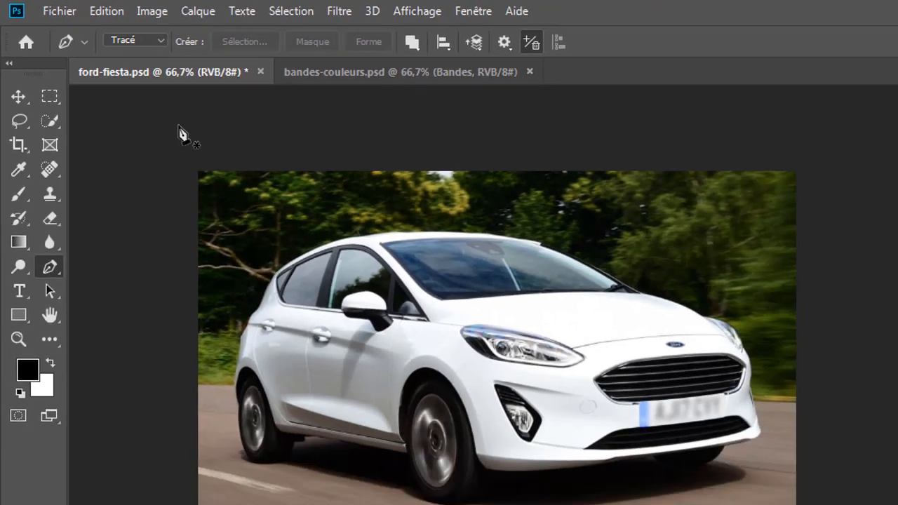
Step: Start a path at the front wheel and trace the lower edge of the car's side sill back towards the rear wheel
key("ctrl+plus")
key("ctrl+plus")
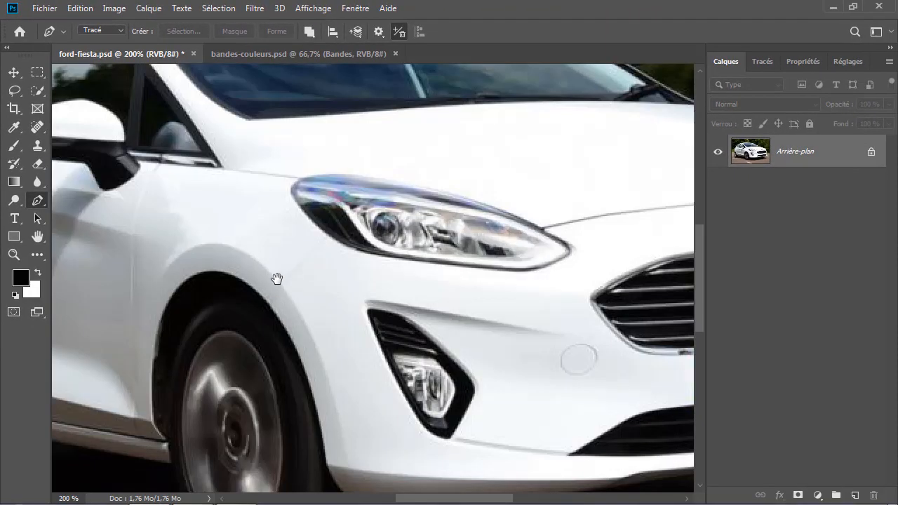
left_click_drag(276, 279, 515, 184)
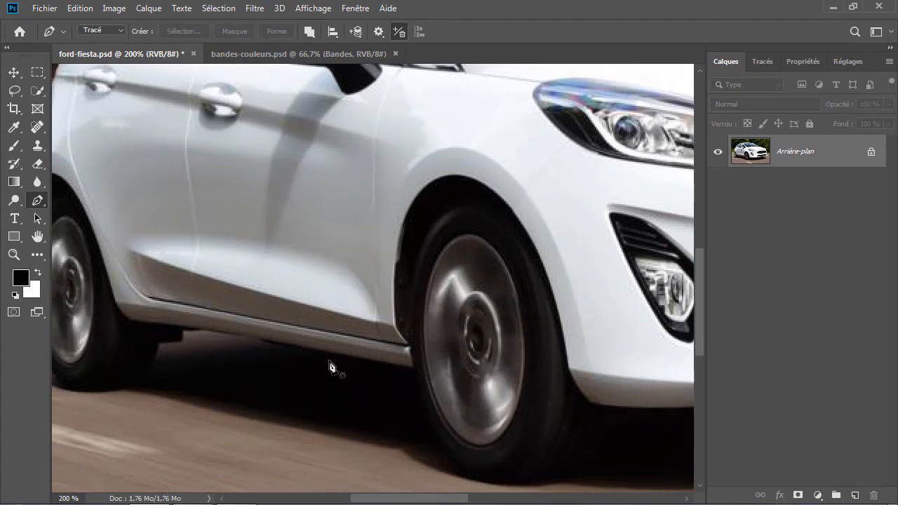
left_click_drag(334, 369, 373, 353)
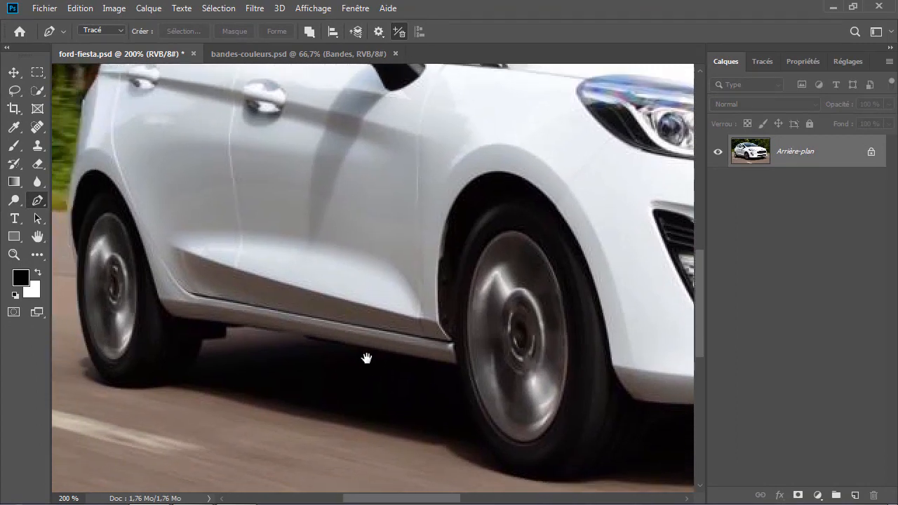
left_click(456, 363)
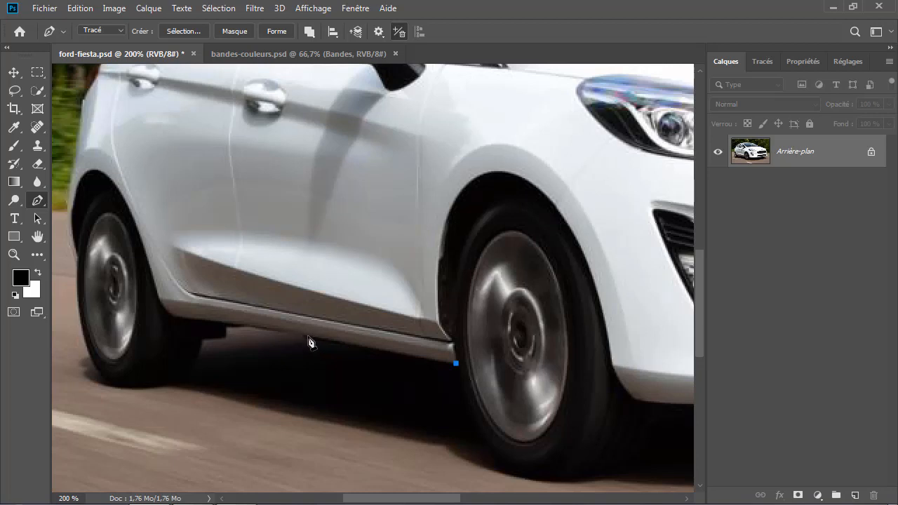
left_click_drag(309, 338, 284, 333)
left_click_drag(202, 320, 192, 321)
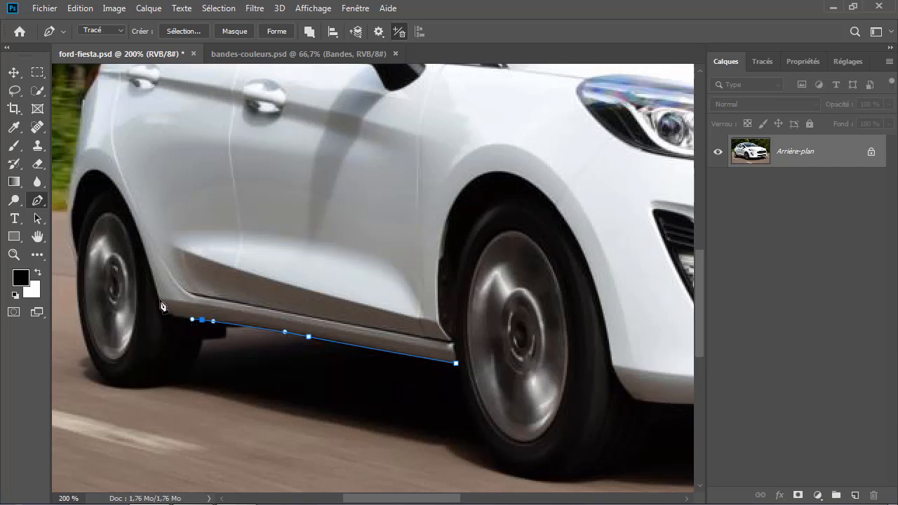
Step: Continue the path around the rear wheel arch to the rear bumper's lower end, and remove the last point's outgoing handle
left_click_drag(161, 303, 155, 283)
left_click(127, 205)
left_click_drag(123, 196, 108, 173)
left_click_drag(73, 198, 66, 244)
left_click_drag(77, 254, 85, 294)
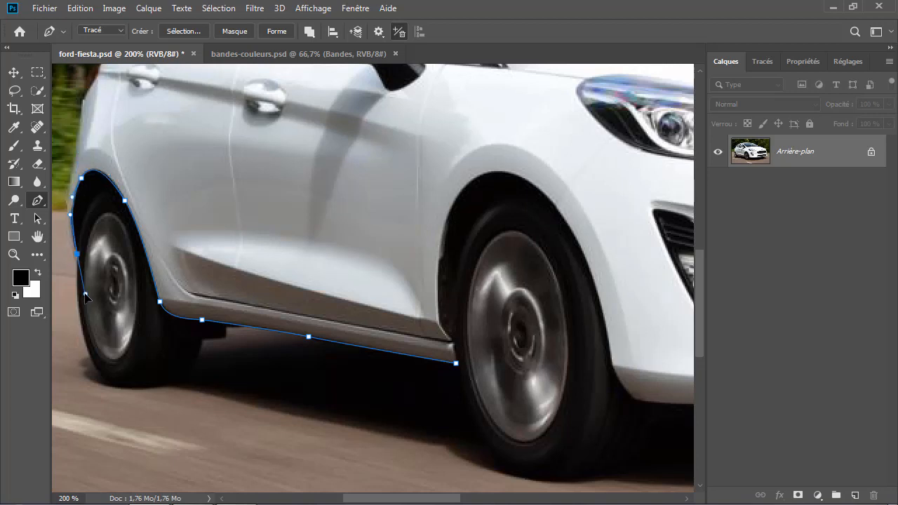
left_click(78, 254, "alt")
Step: Trace the car's rear contour with curved points from the bumper up to beside the rear side window
left_click_drag(144, 215, 198, 343)
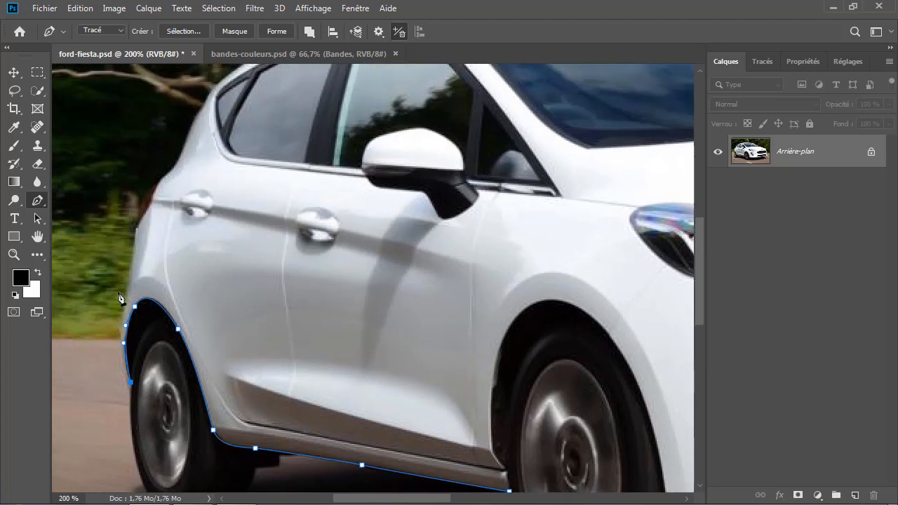
left_click_drag(128, 291, 143, 231)
left_click_drag(150, 205, 196, 152)
key("space")
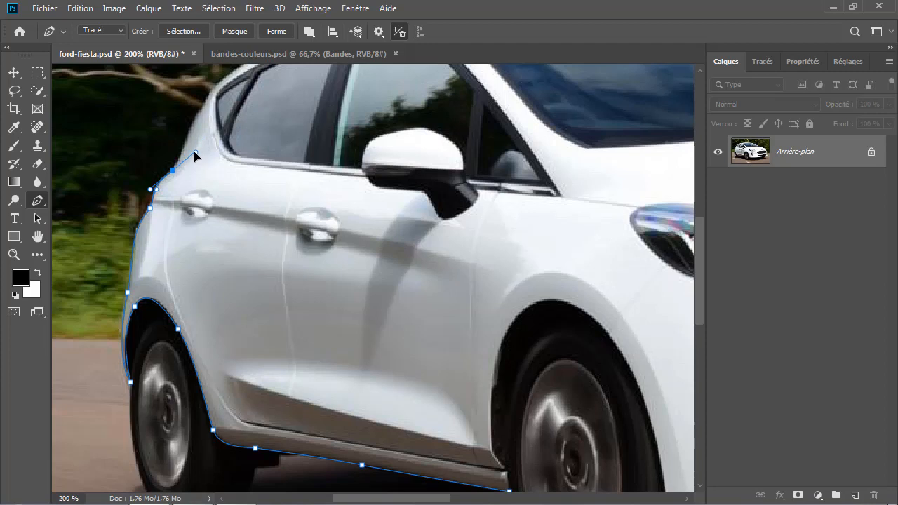
left_click_drag(195, 153, 204, 210)
left_click_drag(192, 174, 200, 160)
Step: Trace the upper contour of the roof with curved points from the rear to its far front corner
left_click_drag(283, 97, 319, 84)
left_click_drag(341, 119, 266, 226)
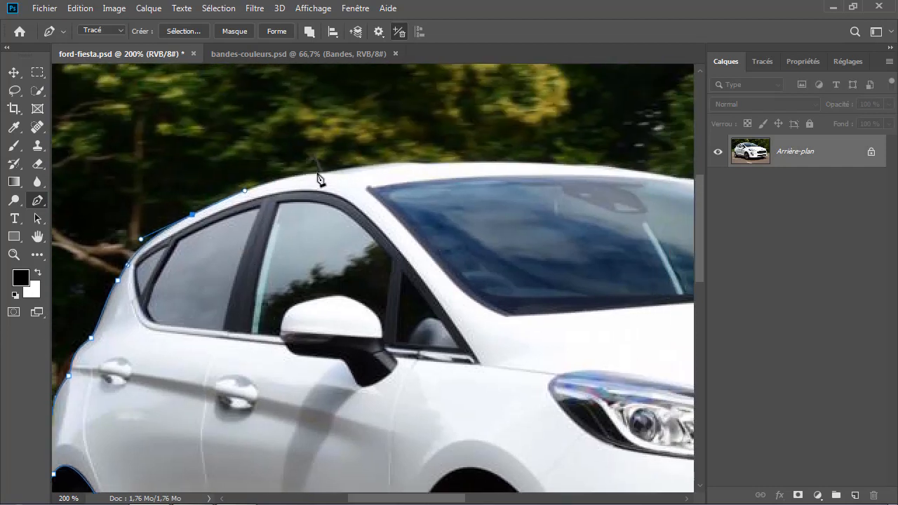
left_click_drag(316, 174, 346, 168)
left_click_drag(428, 163, 321, 236)
left_click_drag(424, 227, 468, 234)
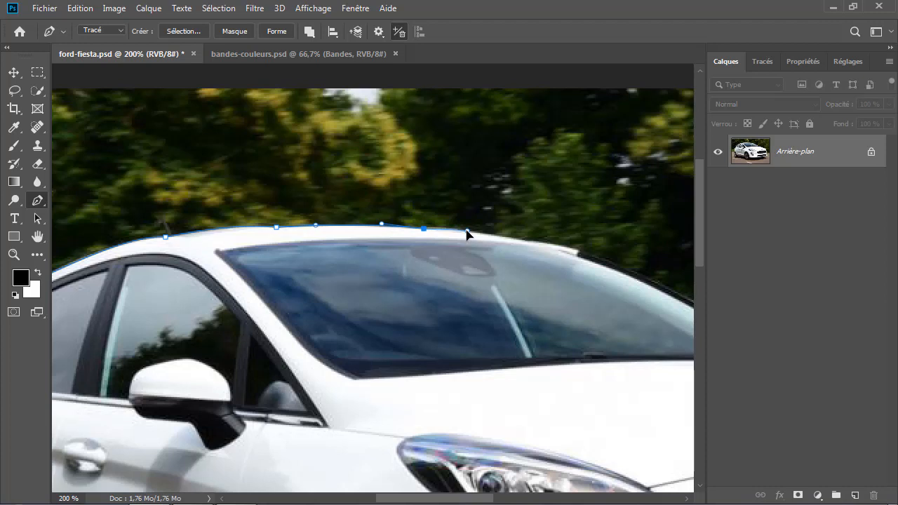
left_click_drag(529, 241, 538, 243)
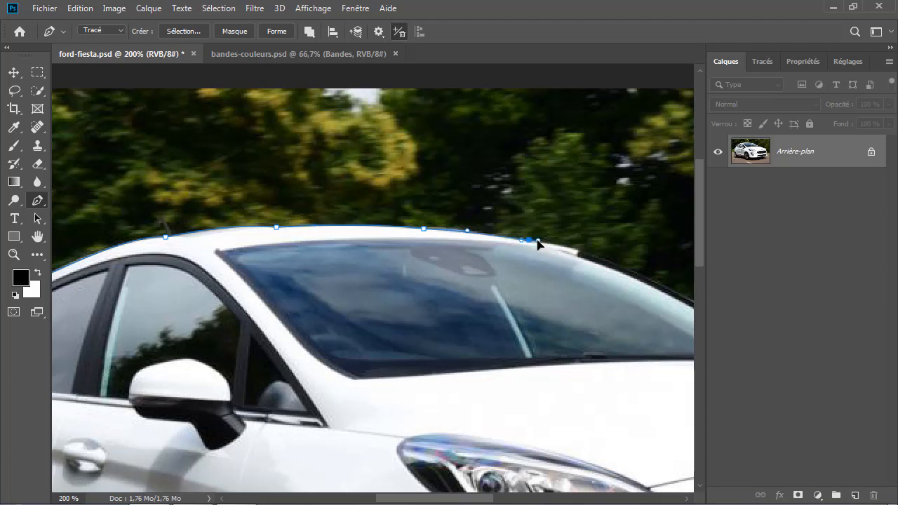
left_click(578, 250)
Step: Turn the path at the roof's far corner and follow the windscreen's upper edge back to its near corner
left_click(577, 254)
left_click_drag(598, 283, 492, 279)
left_click_drag(338, 236, 247, 239)
left_click_drag(114, 249, 78, 258)
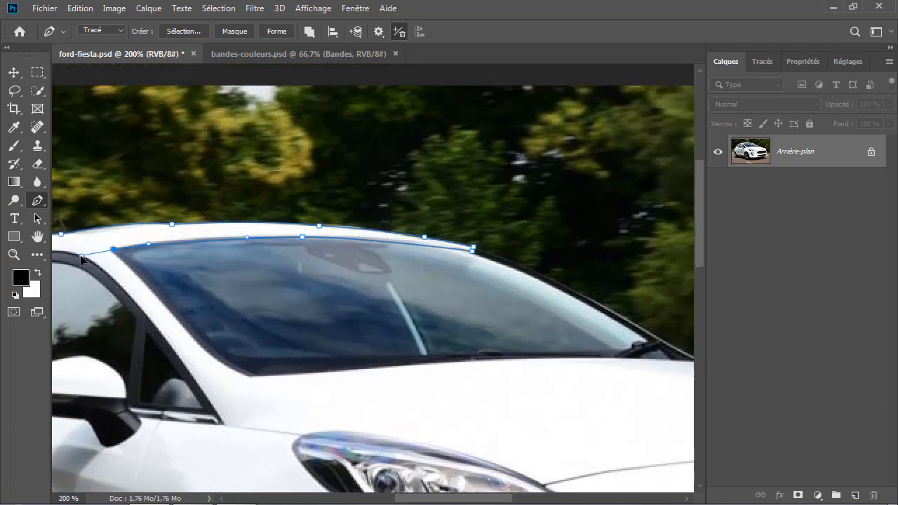
key("ctrl+plus")
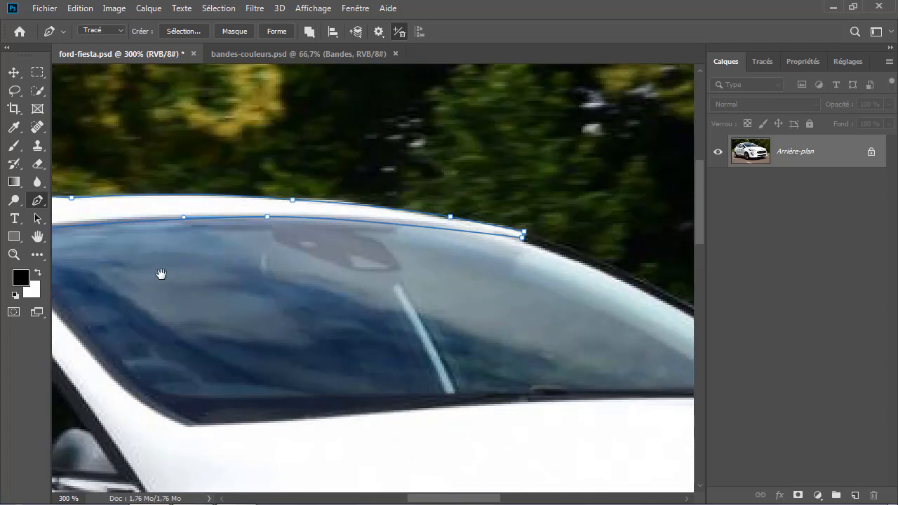
left_click_drag(161, 274, 432, 295)
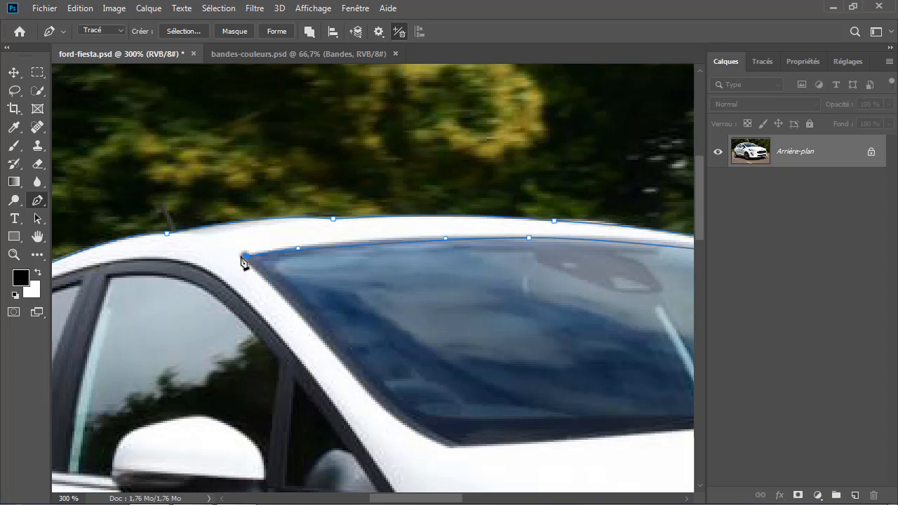
Step: Trace the windscreen's near-side pillar edge with curved points from its upper corner down to its lower corner
left_click_drag(244, 256, 246, 273)
key("ctrl+z")
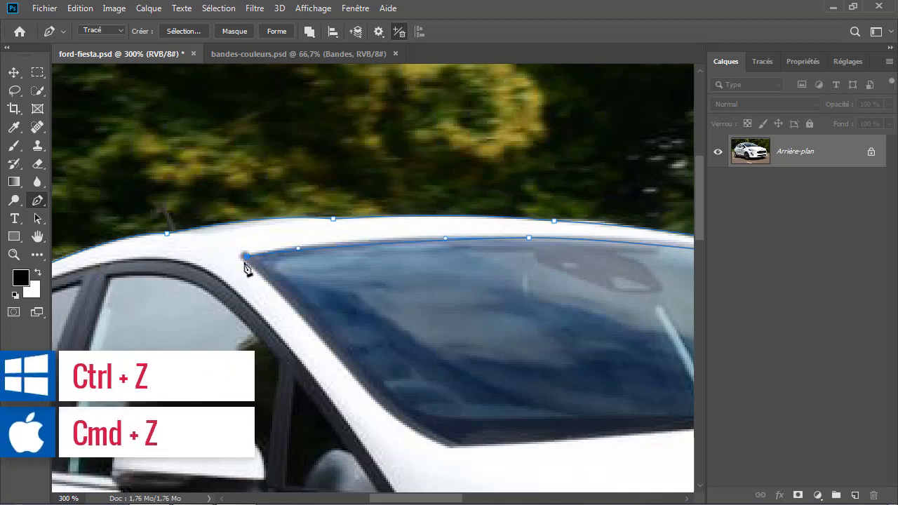
left_click_drag(247, 263, 261, 276)
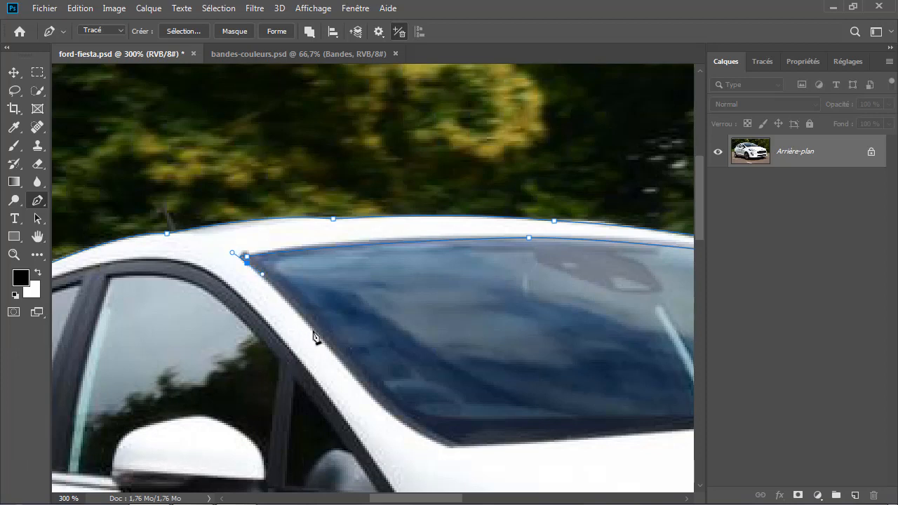
left_click_drag(312, 330, 330, 349)
left_click_drag(352, 382, 322, 322)
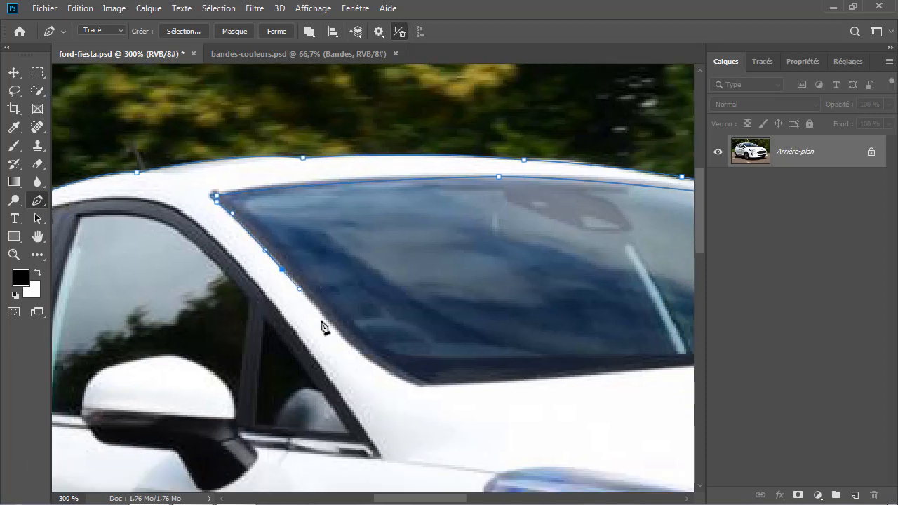
left_click_drag(355, 349, 369, 362)
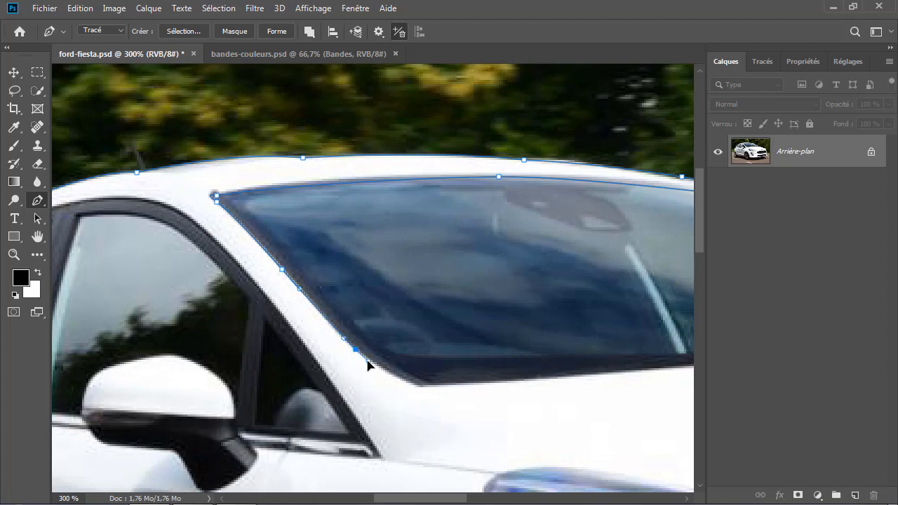
left_click_drag(420, 385, 443, 387)
Step: Follow the boundary between the windscreen and the bonnet across to the windscreen's far lower corner
left_click_drag(685, 388, 469, 336)
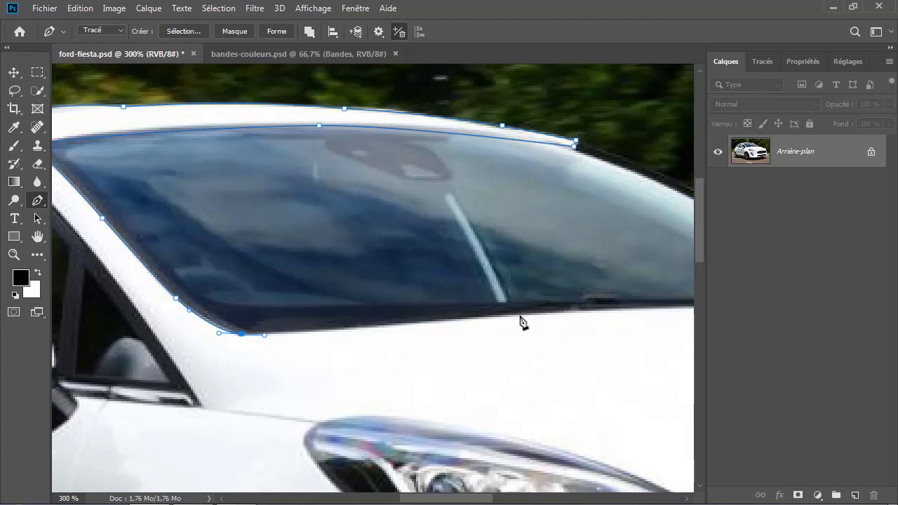
left_click_drag(541, 341, 311, 336)
mouse_move(512, 302)
left_mouse_down()
mouse_move(593, 304)
mouse_move(503, 309)
left_mouse_up()
left_click(557, 313)
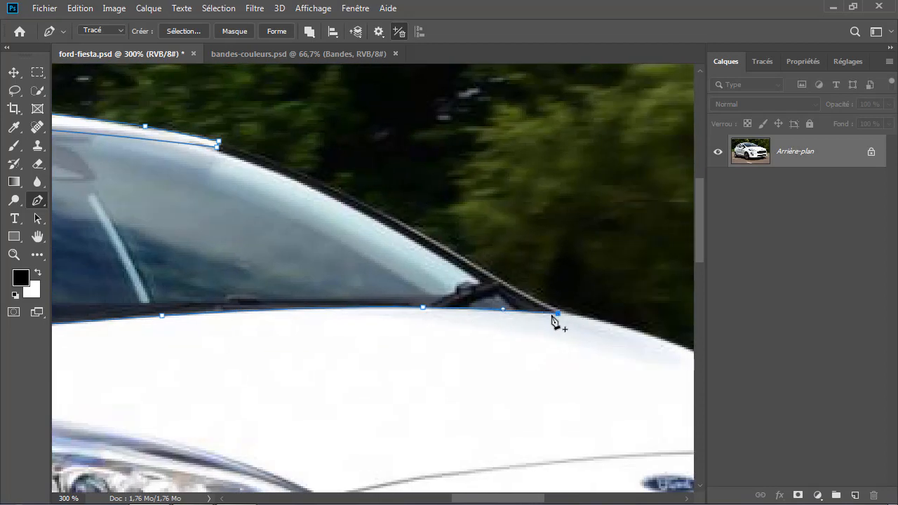
Step: Trace the thin outer strip of the far windscreen pillar partway up and back down towards the bonnet
key("ctrl+plus")
left_click_drag(536, 281, 468, 240)
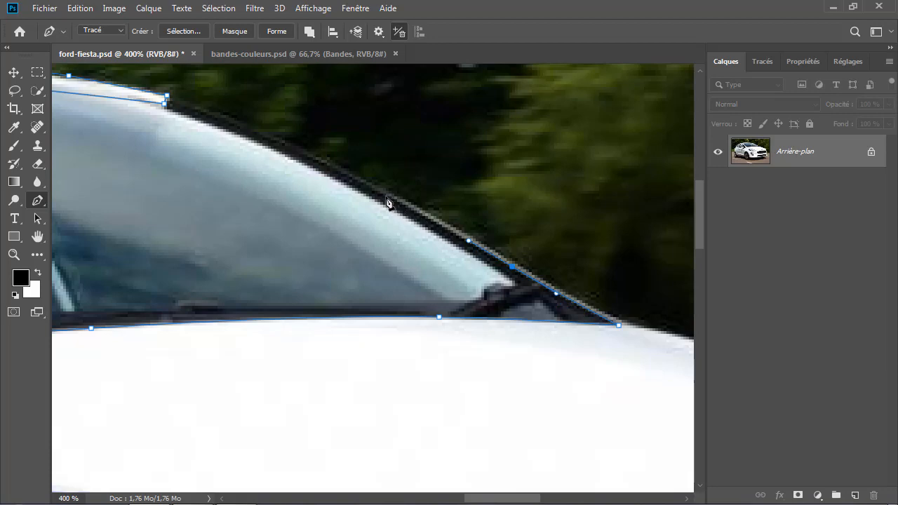
left_click_drag(386, 196, 508, 264)
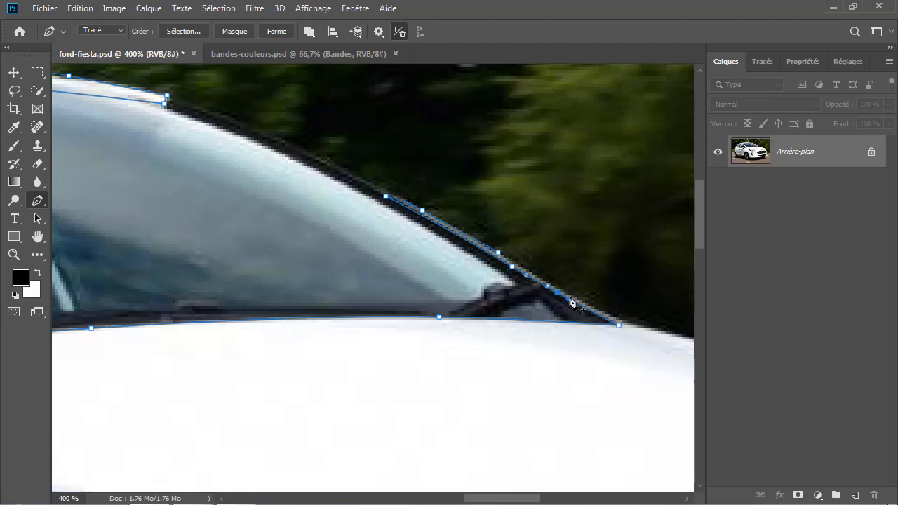
left_click_drag(557, 289, 569, 296)
Step: Trace the bonnet's far edge with curved points from the windscreen corner to the start of the far headlight
left_click_drag(644, 328, 664, 331)
left_click_drag(660, 341, 487, 287)
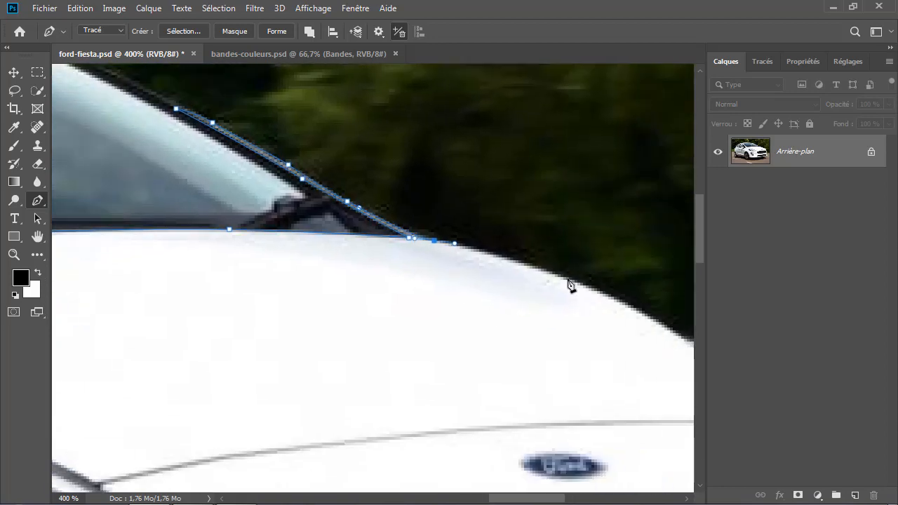
left_click_drag(574, 283, 506, 272)
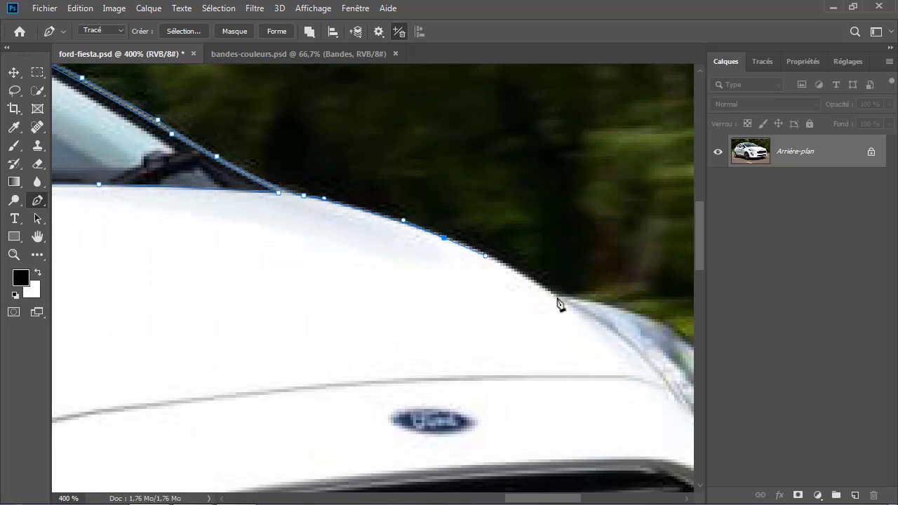
left_click_drag(554, 294, 592, 319)
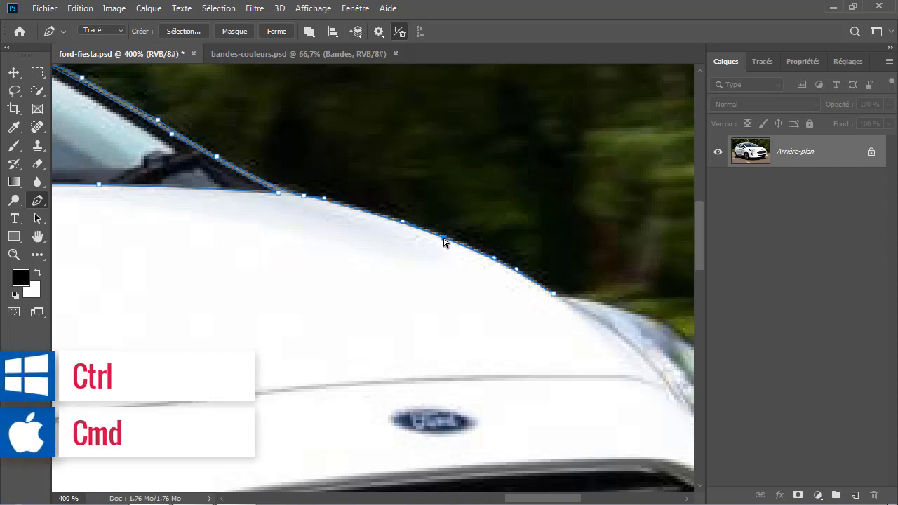
Step: Reposition the middle anchor point on the bonnet's far edge and adjust its handle to fit the contour
left_click_drag(444, 242, 428, 237)
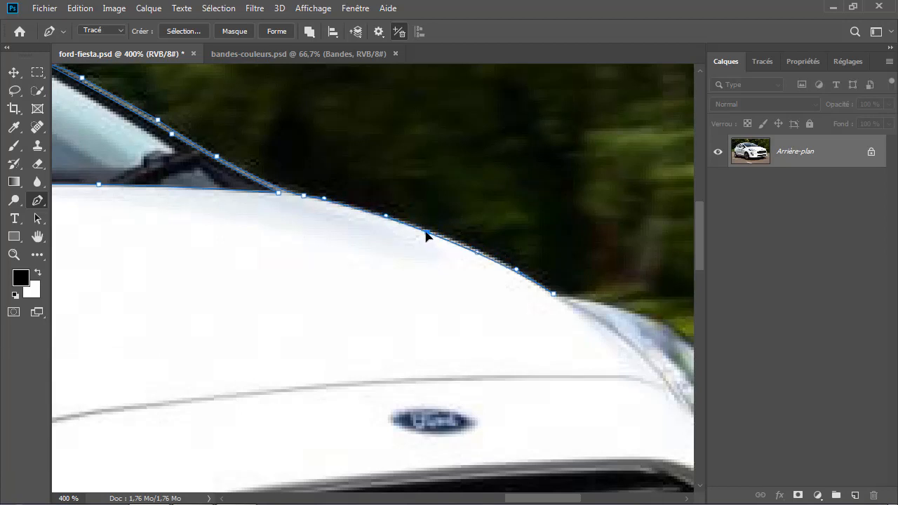
left_click_drag(425, 232, 433, 234)
left_click_drag(478, 253, 495, 261)
left_click_drag(432, 236, 424, 235)
Step: Trace the inner edge of the far headlight down to its tip and back up to the car's outer contour
scroll(421, 246, "down", 2)
scroll(344, 206, "right", 4)
scroll(341, 203, "down", 2)
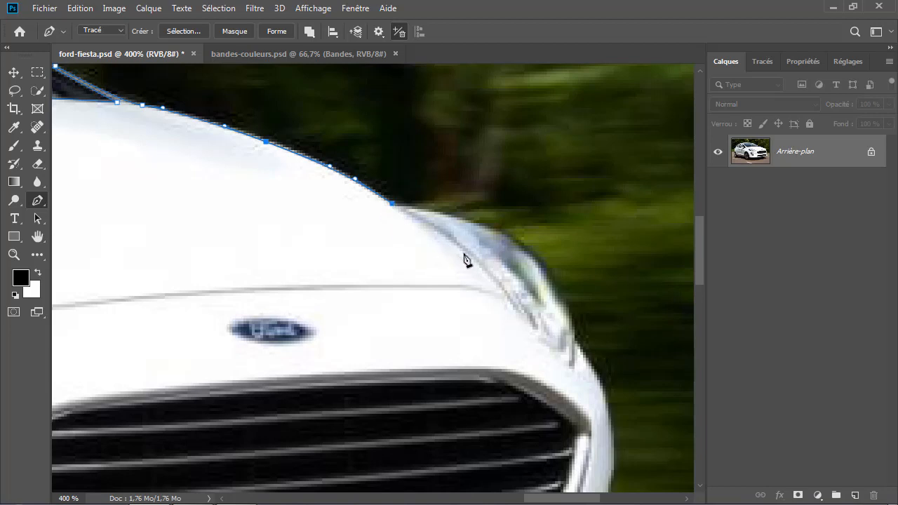
left_click_drag(466, 255, 494, 284)
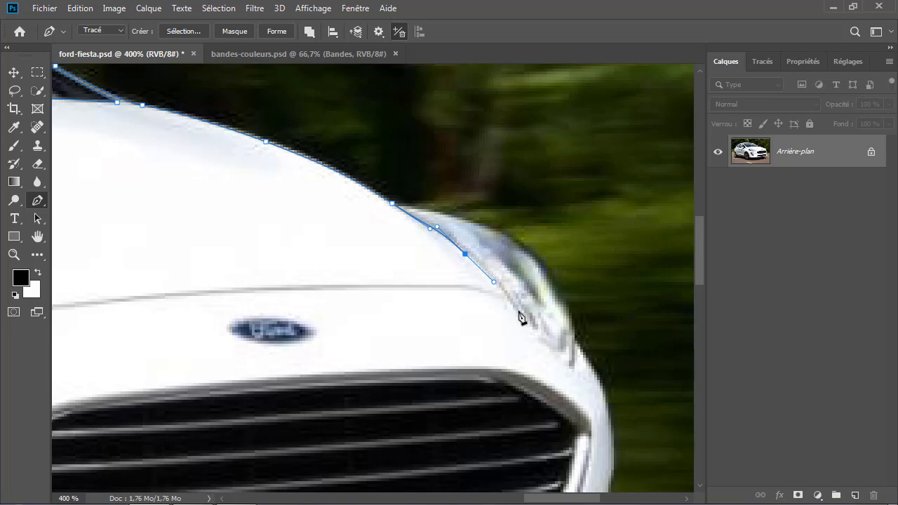
left_click_drag(521, 315, 533, 328)
left_click_drag(572, 366, 576, 370)
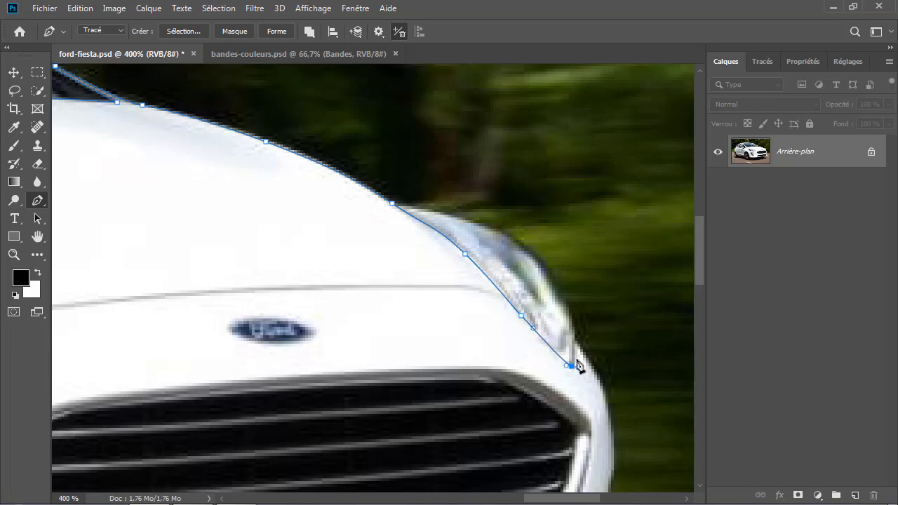
left_click(575, 342)
Step: Trace the outer contour of the car's front from below the far headlight down to the bumper's lower corner
left_click_drag(587, 372, 530, 240)
left_click_drag(553, 278, 534, 212)
left_click_drag(537, 247, 534, 274)
left_click_drag(552, 195, 549, 211)
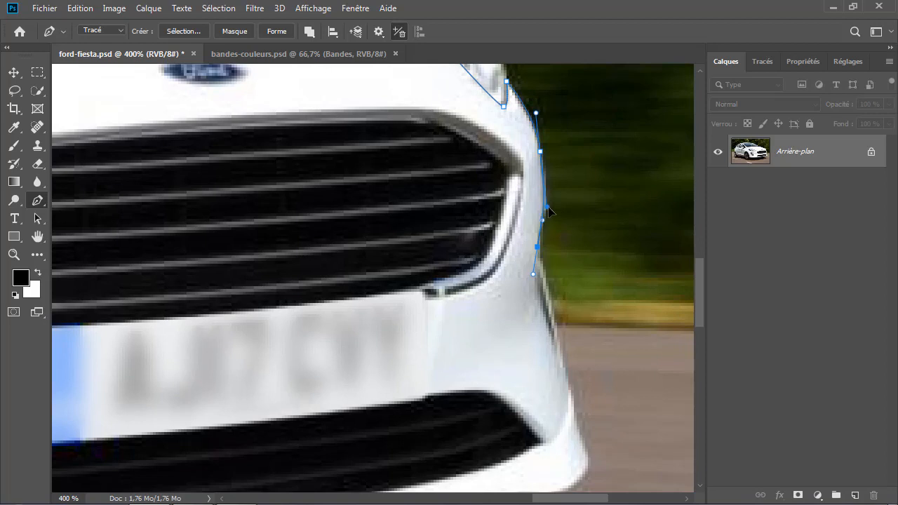
left_click_drag(551, 309, 556, 327)
left_click_drag(558, 365, 571, 305)
Step: Trace the front bumper's lower edge with curved points from its far corner across to the near front wheel
left_click_drag(520, 346, 457, 350)
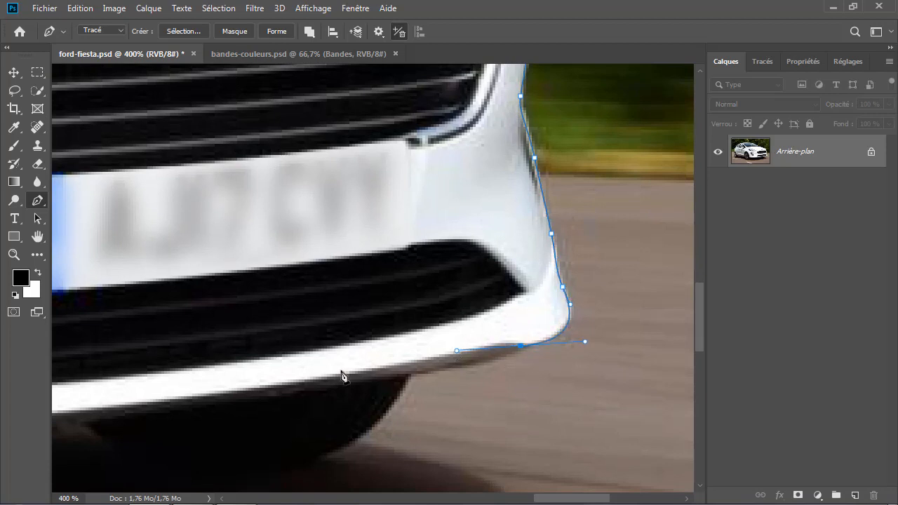
left_click_drag(259, 387, 175, 399)
left_click_drag(206, 377, 476, 312)
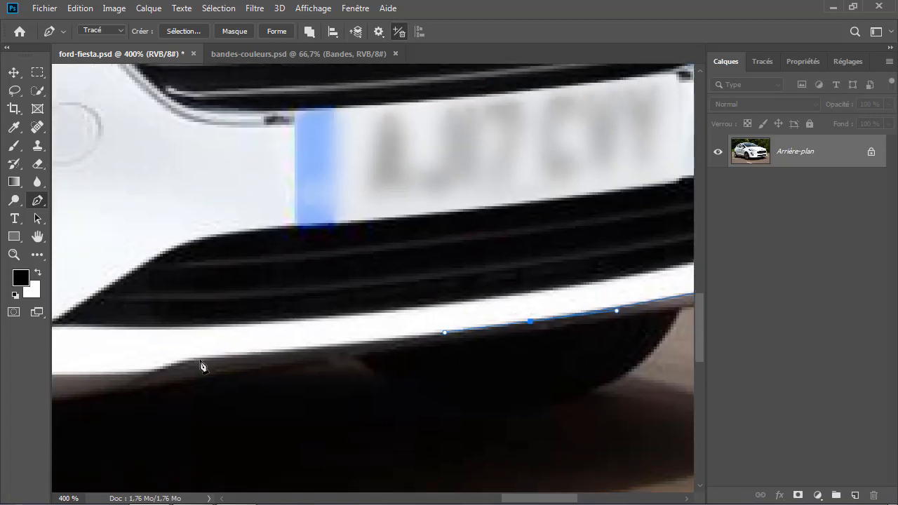
left_click_drag(202, 358, 185, 358)
left_click_drag(123, 388, 104, 399)
left_click_drag(63, 359, 434, 252)
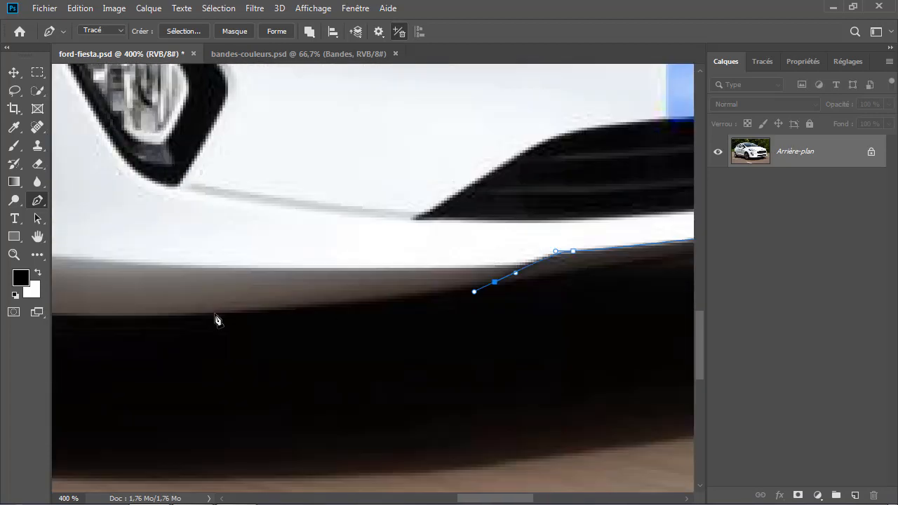
left_click_drag(214, 313, 434, 358)
Step: Trace the near front wheel arch from the bumper around to the sill and close the bodywork path
left_click_drag(260, 366, 243, 346)
left_click_drag(213, 254, 204, 179)
left_click_drag(241, 156, 400, 336)
left_click_drag(271, 172, 226, 118)
left_click_drag(133, 103, 305, 149)
left_click_drag(261, 273, 254, 325)
left_click_drag(258, 434, 310, 279)
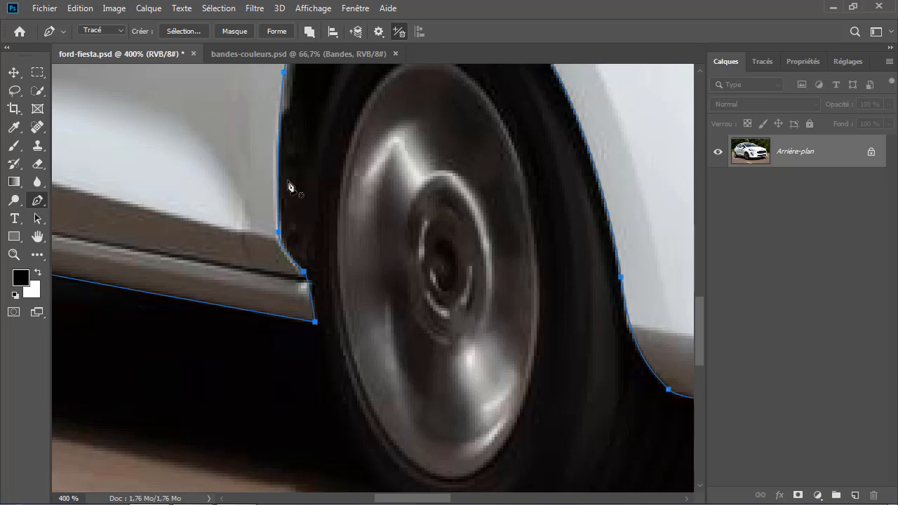
Step: Save the work path under the name "carosserie"
key("ctrl+minus")
key("ctrl+minus")
key("ctrl+minus")
key("ctrl+minus")
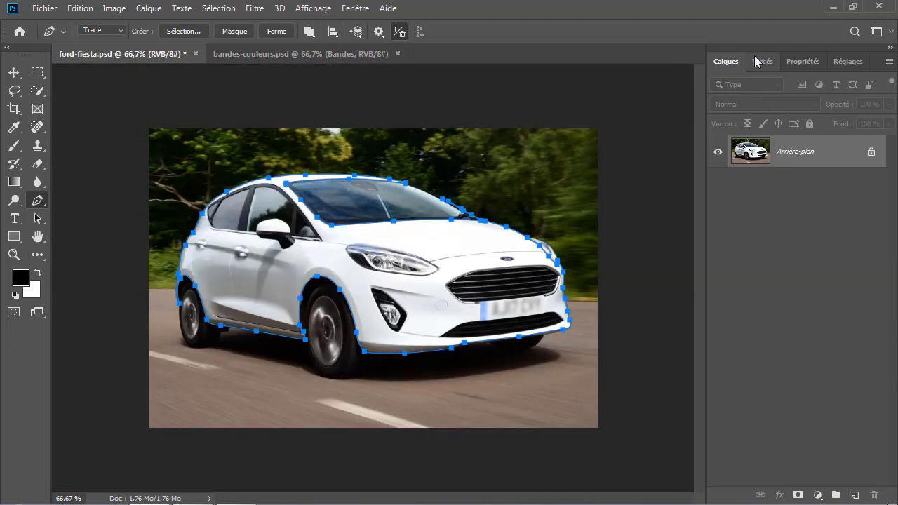
left_click(758, 64)
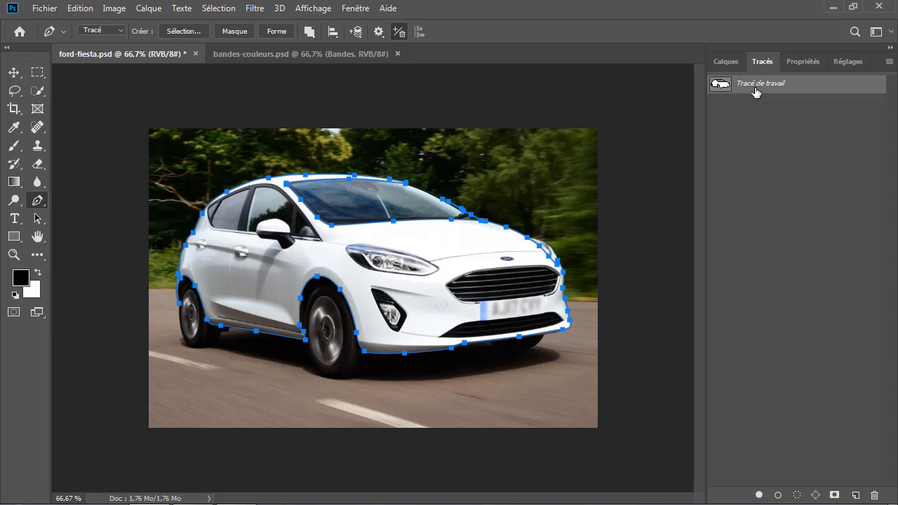
double_click(752, 84)
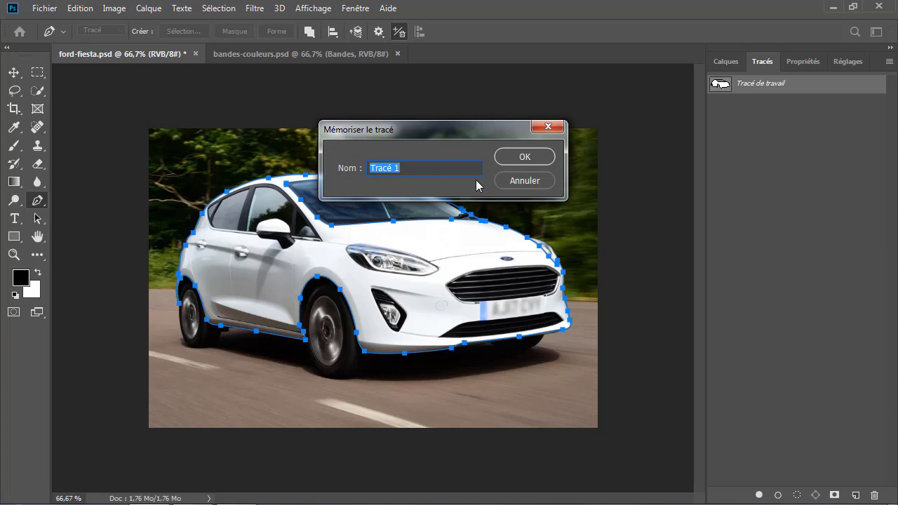
type("carosserie")
key("Return")
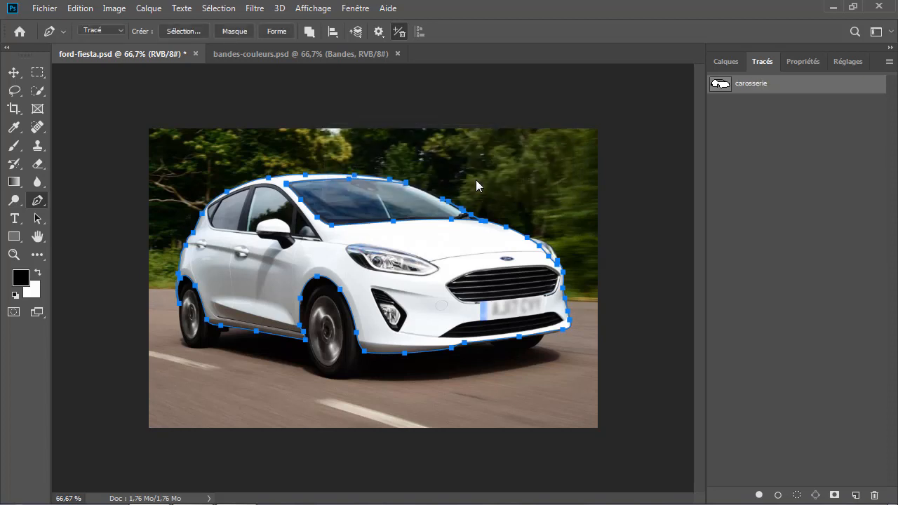
Step: Deselect and reselect the carosserie path, and set the Pen tool's path operation to Soustraire la forme avant
left_click(739, 111)
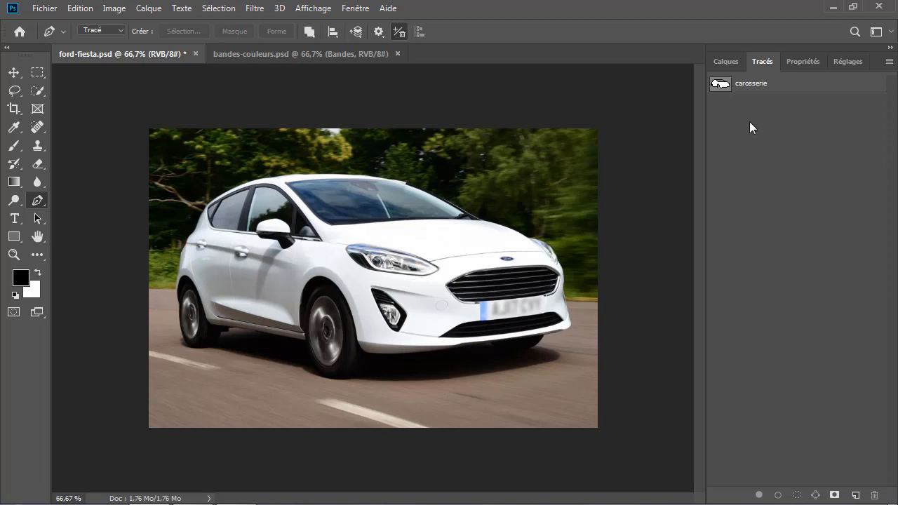
left_click(754, 91)
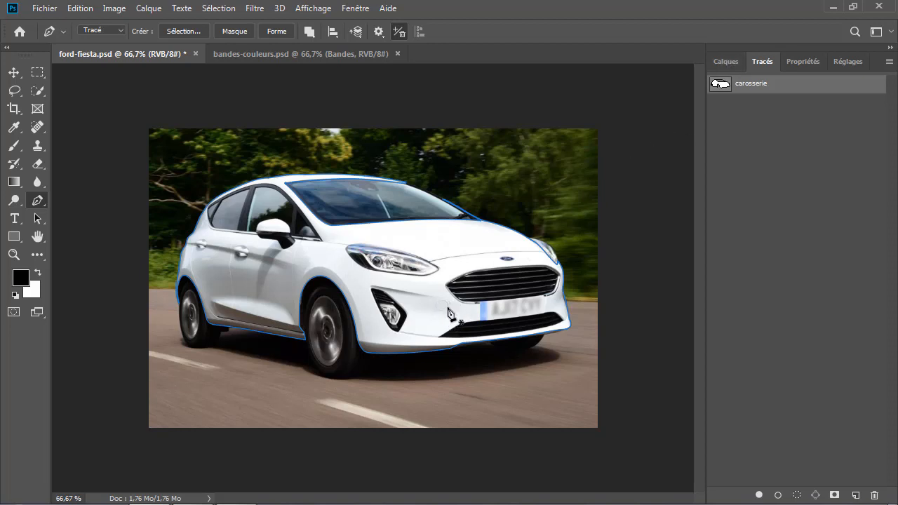
left_click(726, 61)
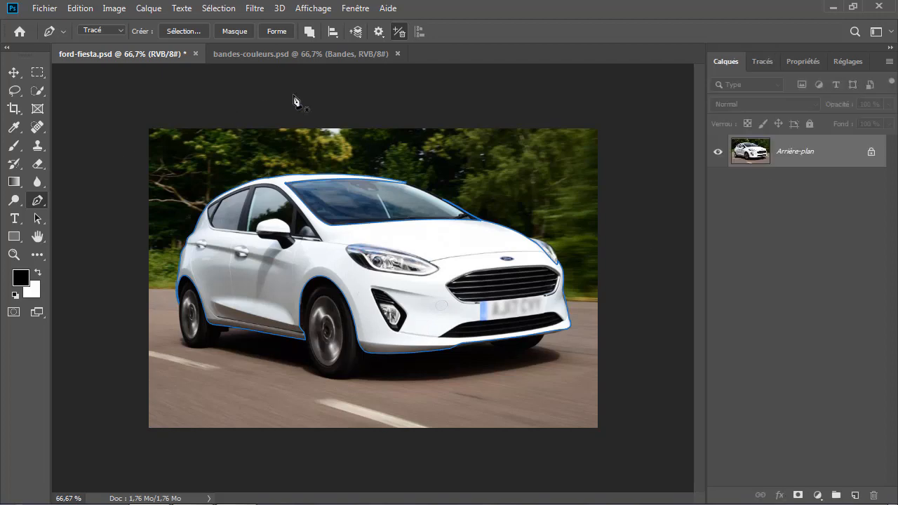
key("ctrl+1")
key("ctrl+plus")
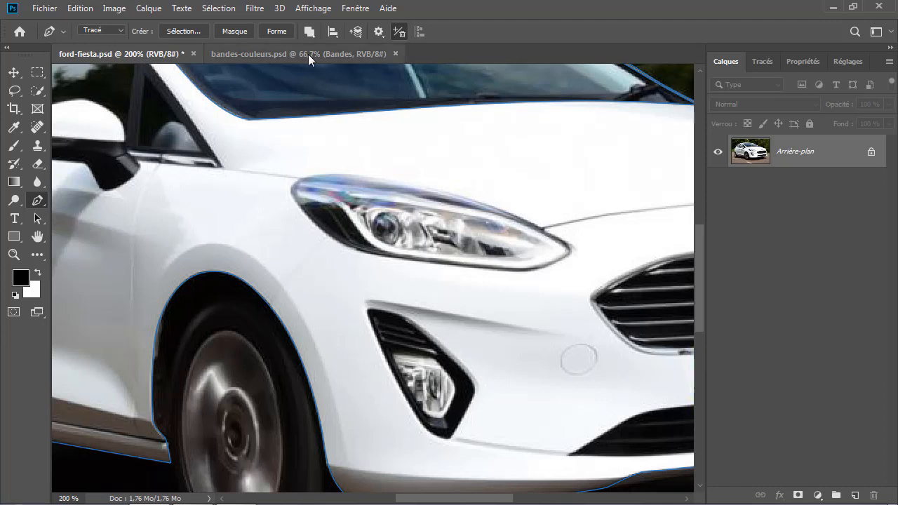
left_click(309, 32)
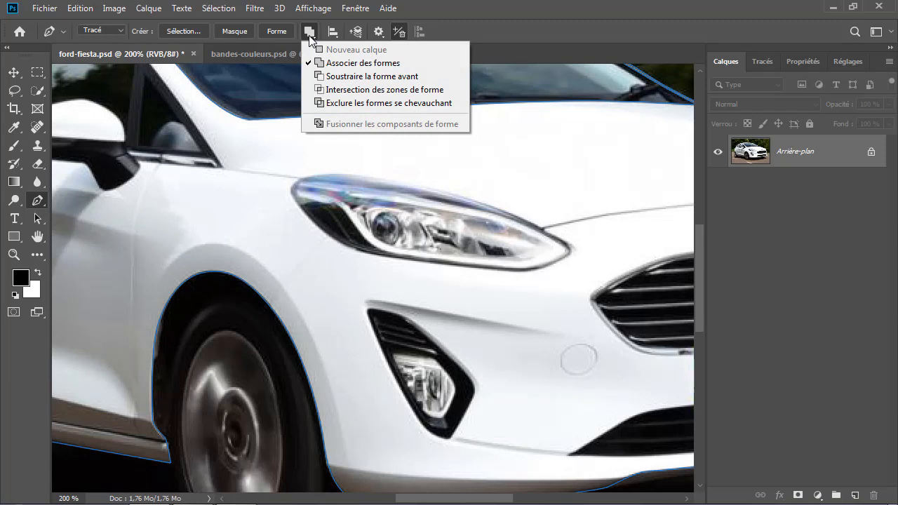
left_click(333, 77)
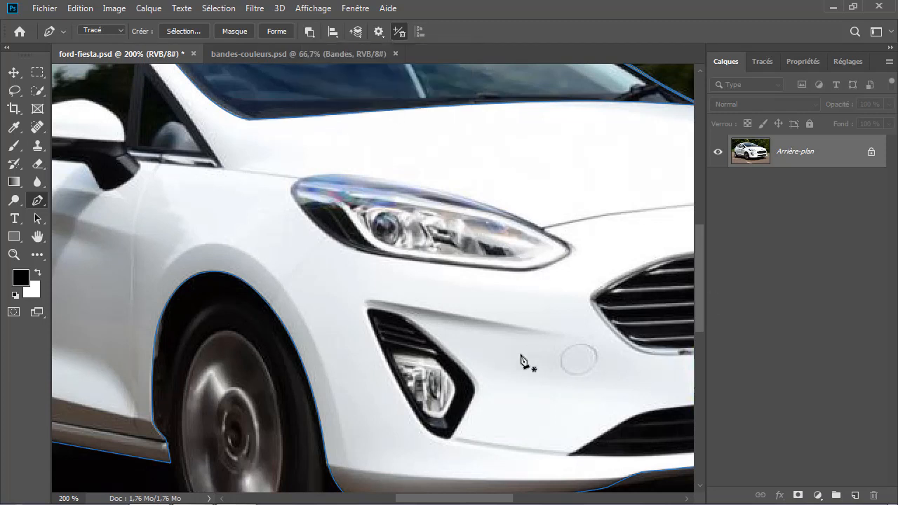
Step: Trace the grille-side edge of the near fog light surround down to its lower tip
scroll(431, 321, "up", 1)
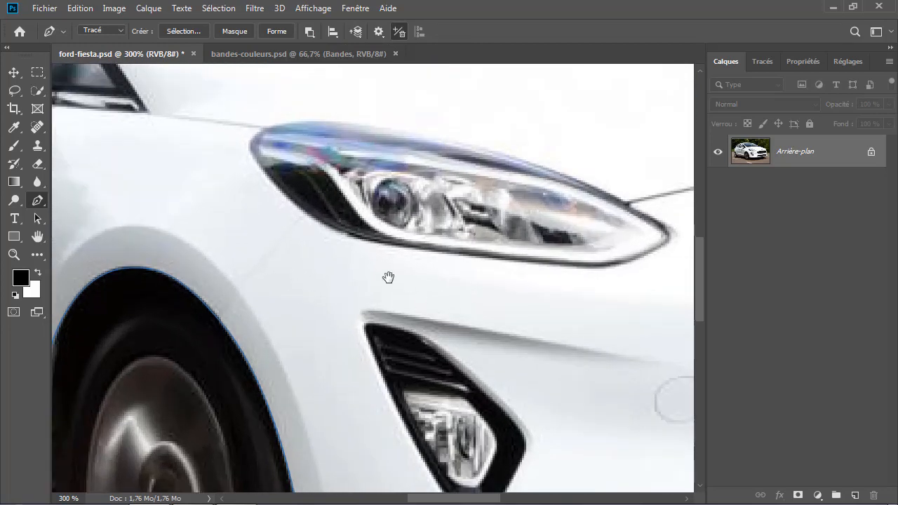
scroll(386, 277, "down", 3)
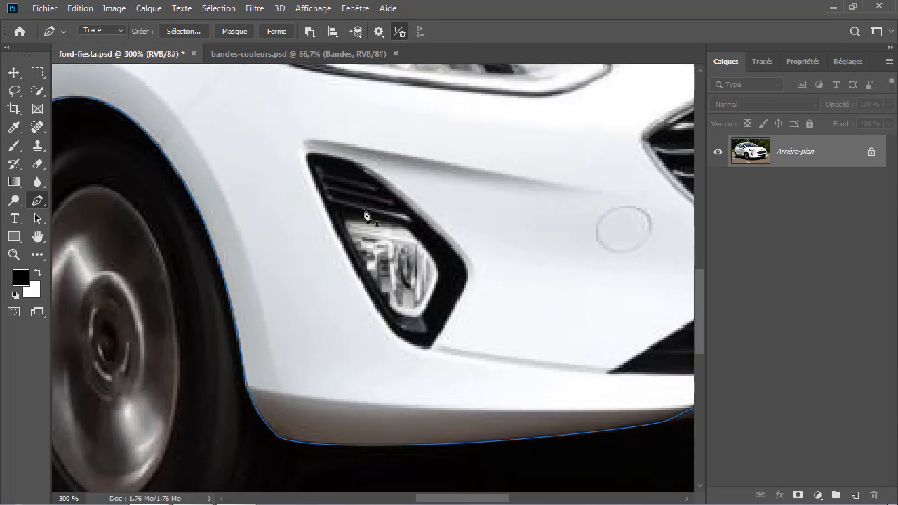
left_click(370, 173)
left_click(413, 209)
left_click(458, 247)
left_click_drag(453, 308, 435, 355)
key("ctrl+z")
left_click(465, 263)
left_click_drag(451, 316, 438, 342)
left_click(426, 346)
Step: Trace the wheel-side and upper edges of the fog light surround and close its subpath
left_click_drag(375, 307, 356, 270)
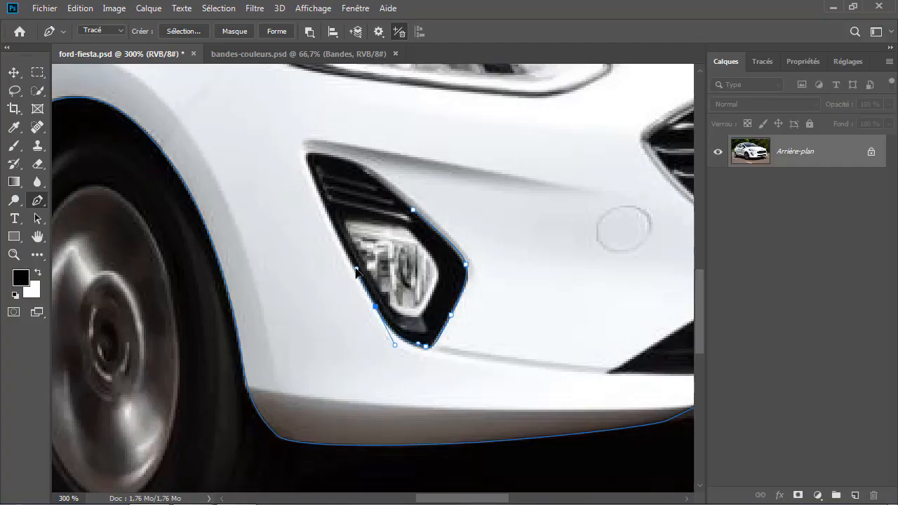
left_click(320, 194)
left_click_drag(309, 151, 380, 180)
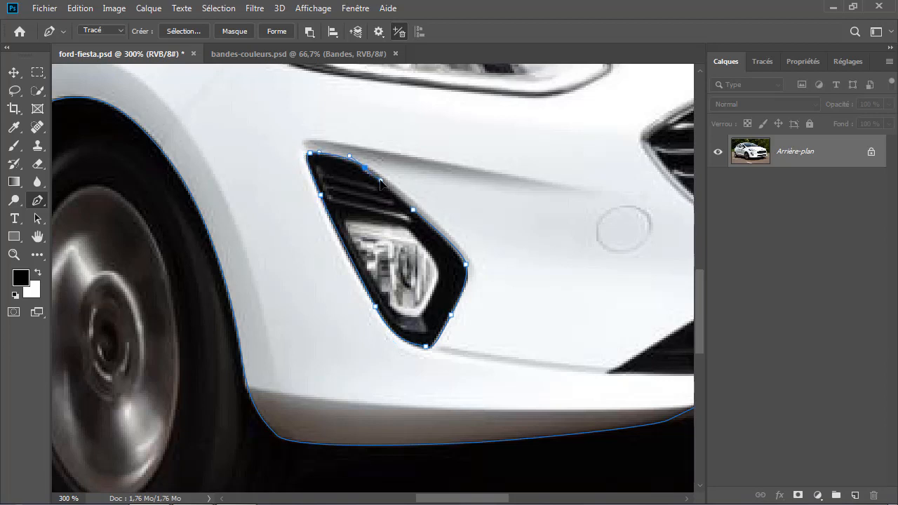
left_click(414, 210)
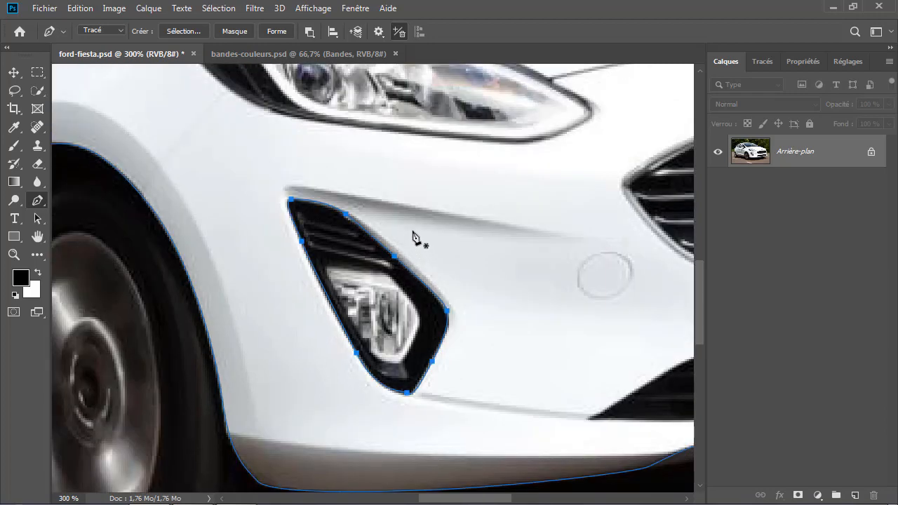
Step: Trace the lower edge of the near headlight with curved points up to its tip beside the grille
left_click_drag(389, 192, 425, 297)
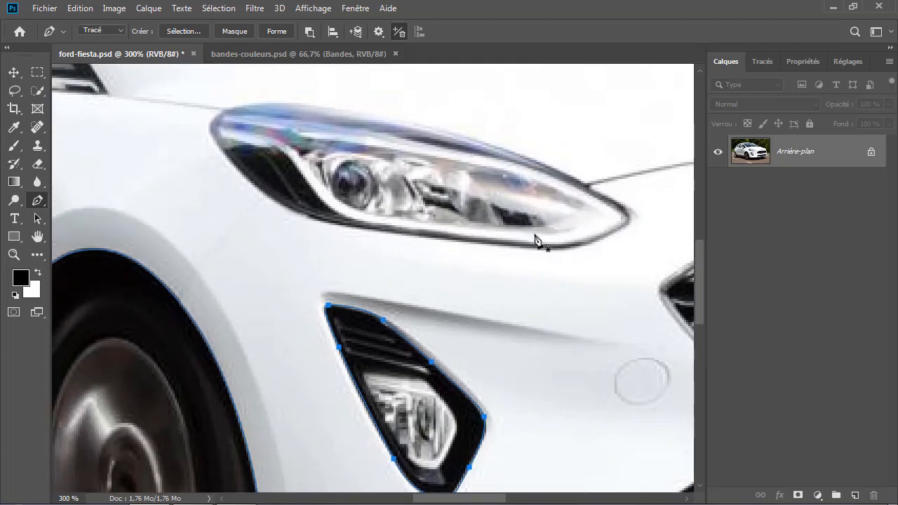
left_click_drag(351, 228, 415, 243)
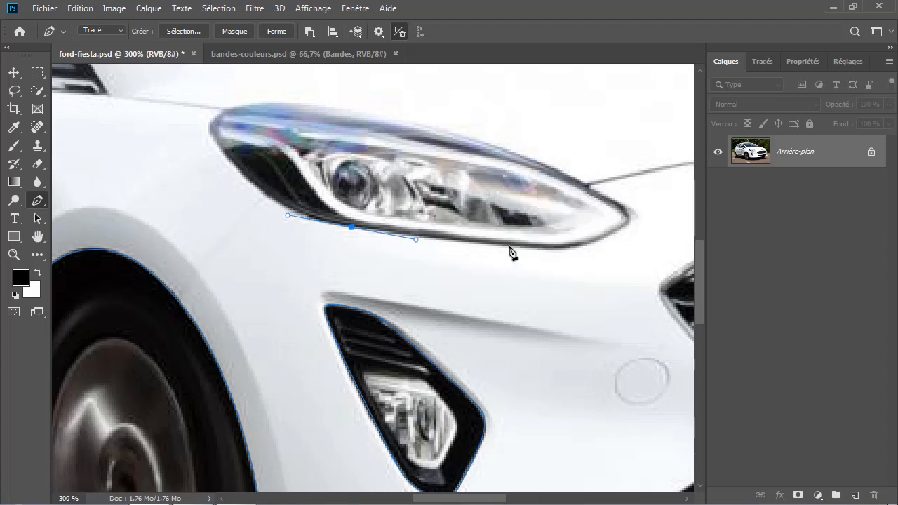
left_click_drag(512, 247, 554, 250)
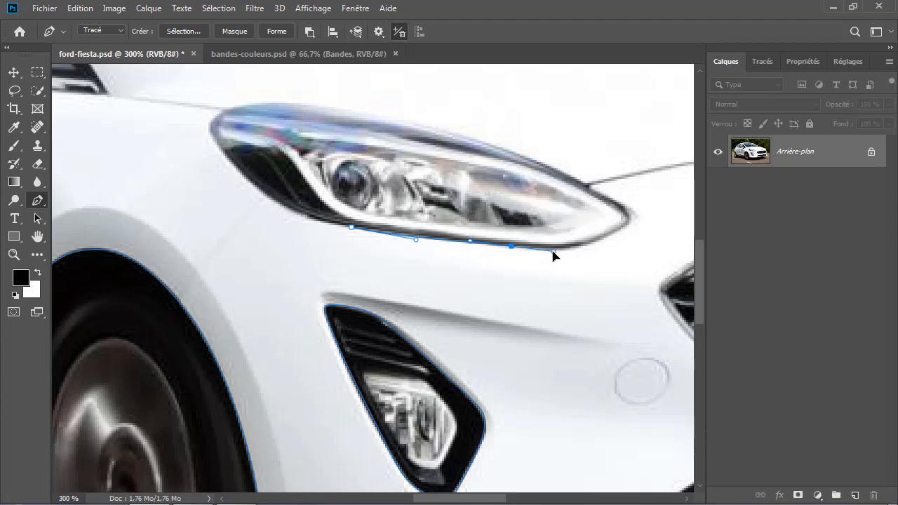
left_click(761, 62)
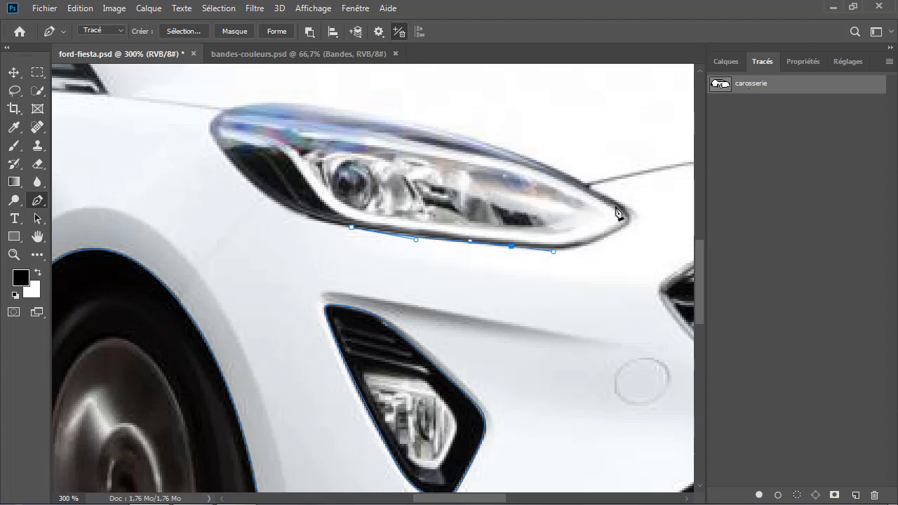
left_click(717, 65)
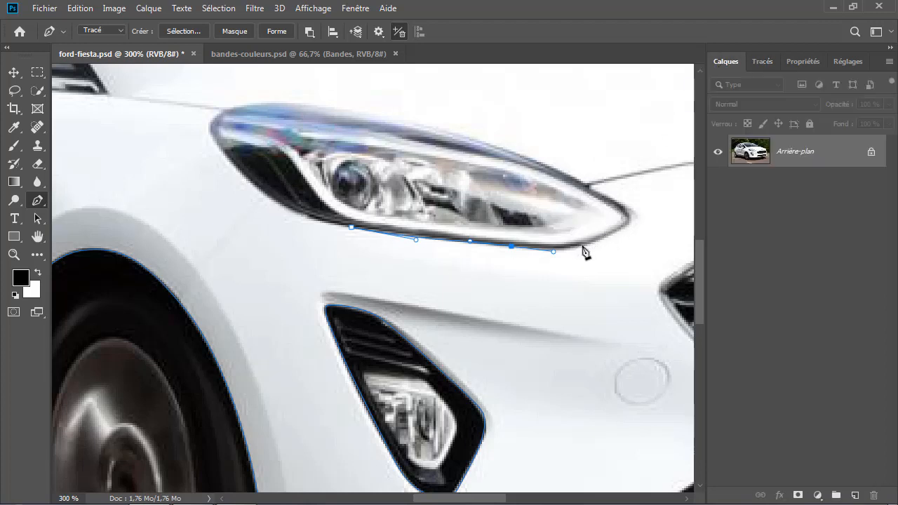
left_click_drag(592, 241, 614, 237)
left_click(630, 213)
Step: Trace the near headlight's upper edge and wheel-side end with curved points and close its subpath
left_click_drag(580, 183, 561, 179)
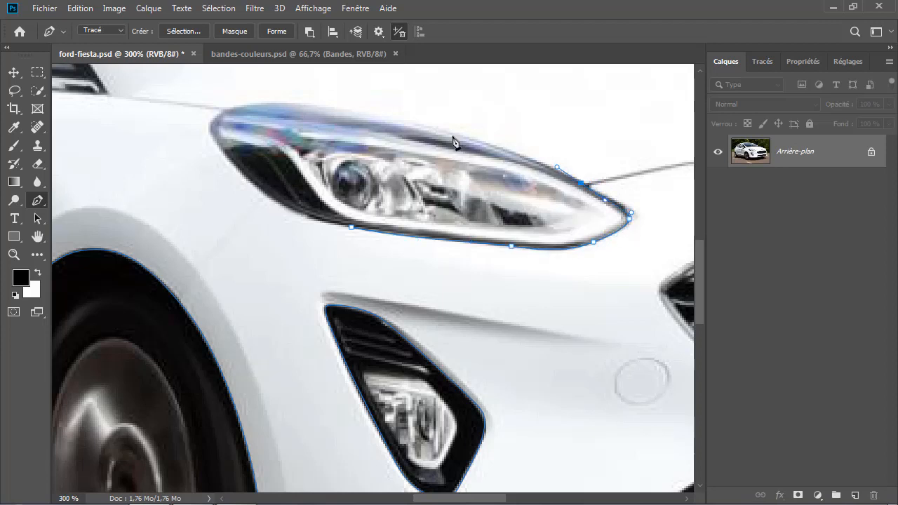
left_click_drag(439, 129, 400, 120)
left_click_drag(274, 103, 253, 105)
left_click_drag(210, 124, 208, 139)
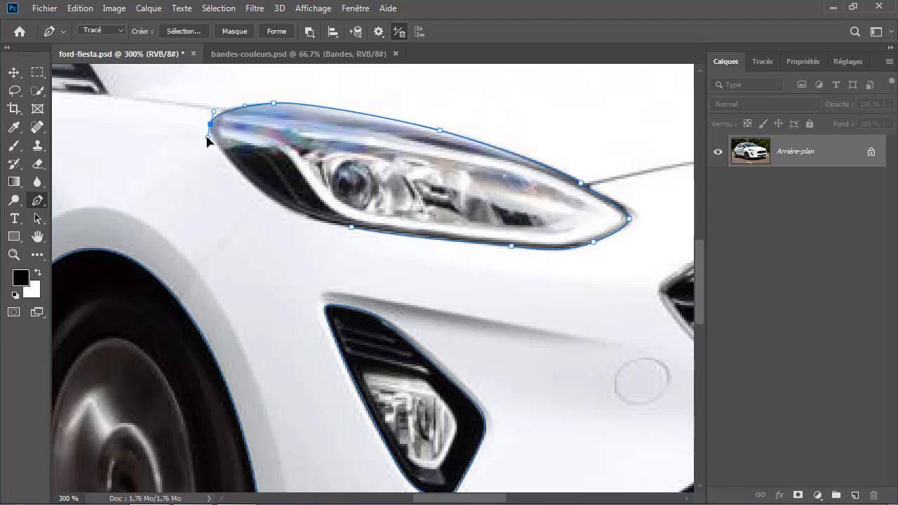
left_click_drag(252, 182, 277, 208)
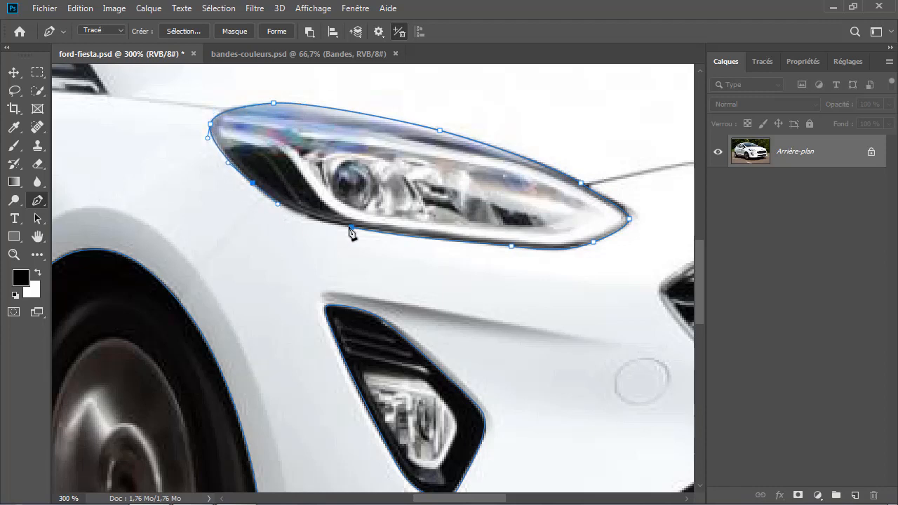
left_click_drag(352, 229, 407, 234)
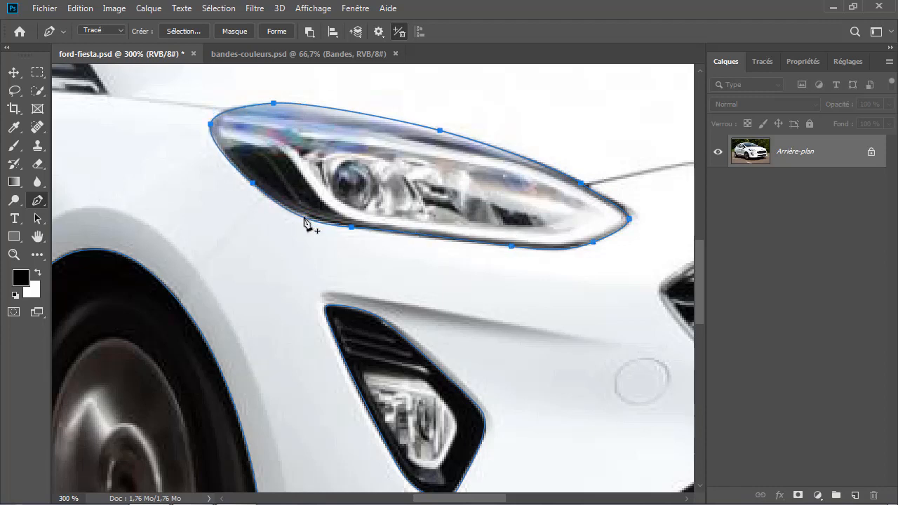
Step: Trace the side windows' upper edge from the front corner by the bonnet back to the rear quarter window
key("ctrl+minus")
left_click_drag(212, 207, 490, 346)
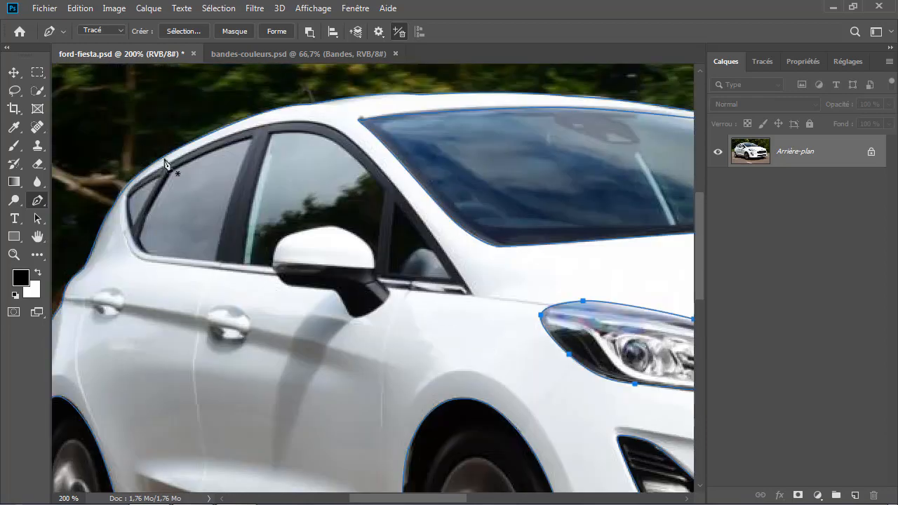
left_click(470, 290)
left_click(391, 181)
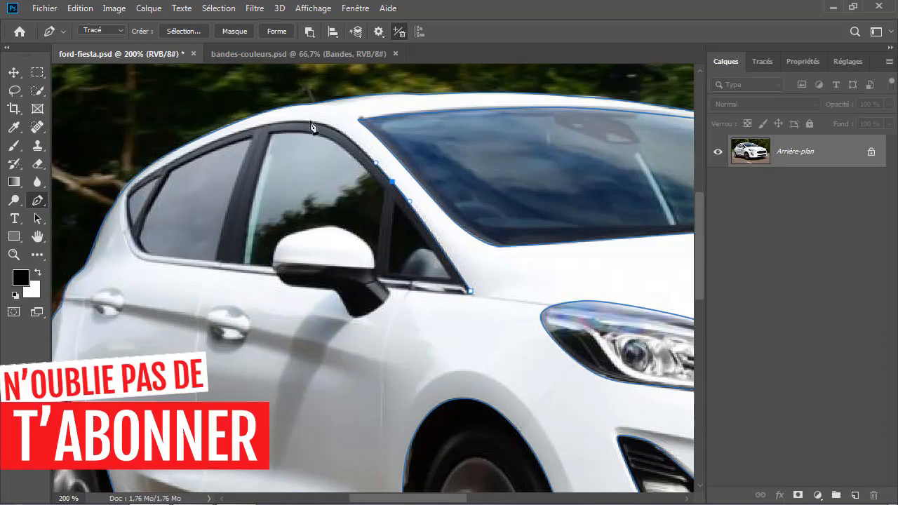
left_click_drag(309, 120, 267, 124)
left_click(247, 125)
left_click_drag(248, 127, 241, 125)
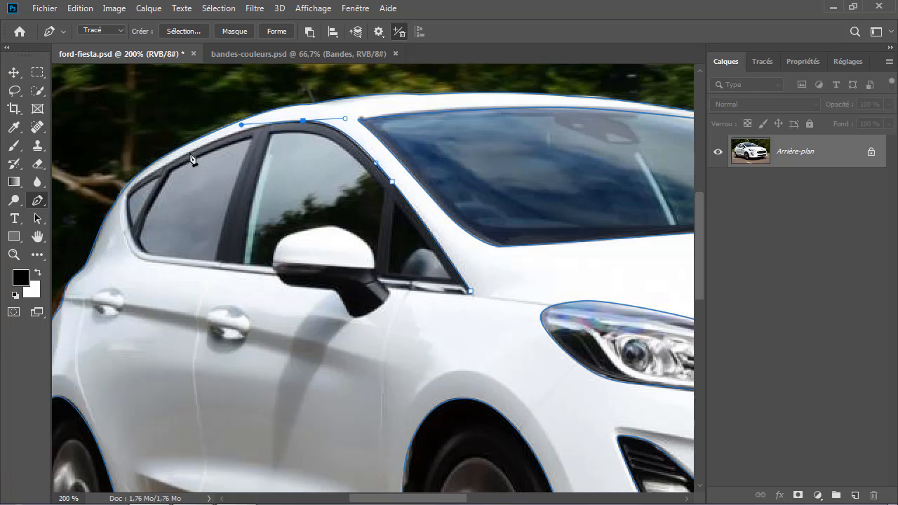
left_click_drag(176, 157, 154, 172)
Step: Trace the rear edge of the side windows down to their lower rear corner
key("ctrl+plus")
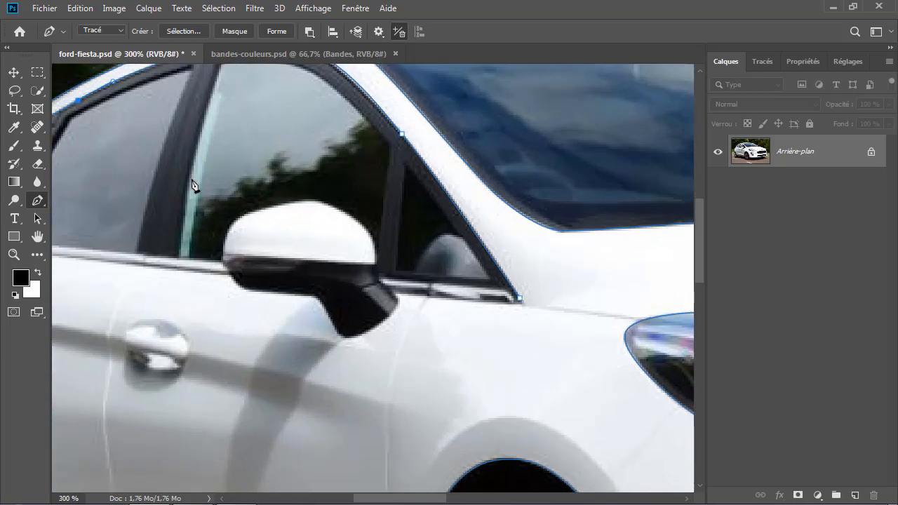
left_click_drag(325, 250, 464, 263)
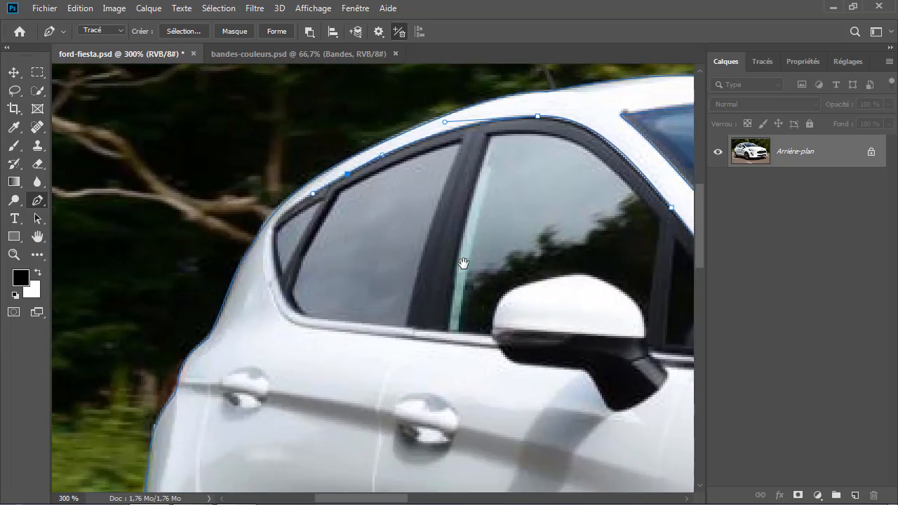
left_click_drag(271, 233, 270, 257)
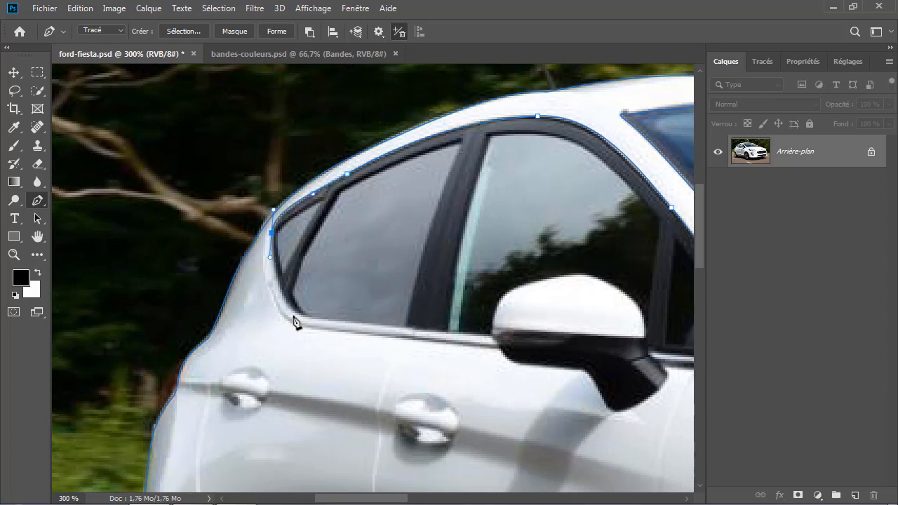
left_click_drag(292, 312, 299, 321)
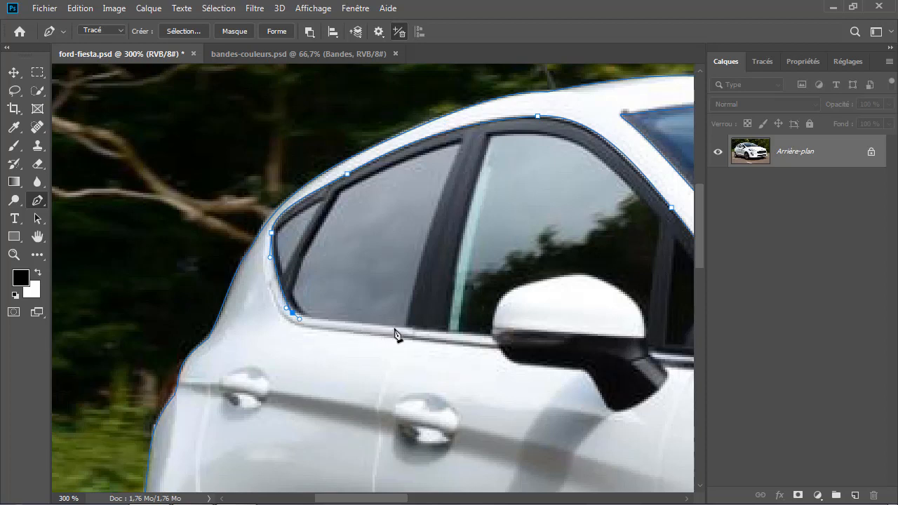
Step: Trace the side windows' lower edge to the door mirror and continue along the mirror housing's underside onto its foot
left_click_drag(393, 328, 430, 332)
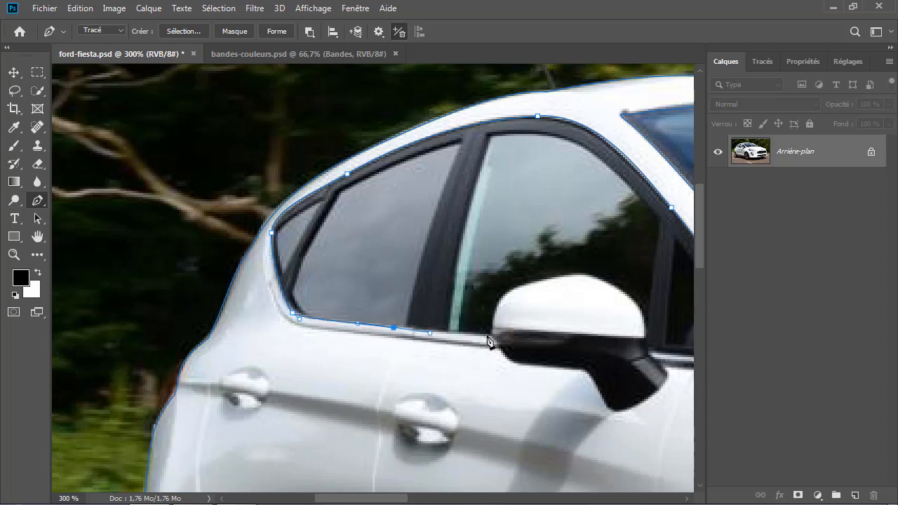
left_click(491, 335)
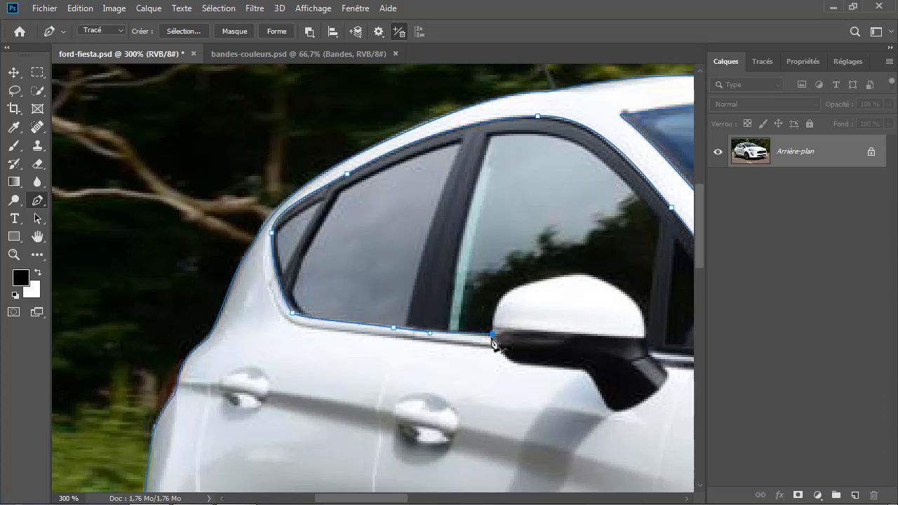
left_click_drag(475, 329, 399, 254)
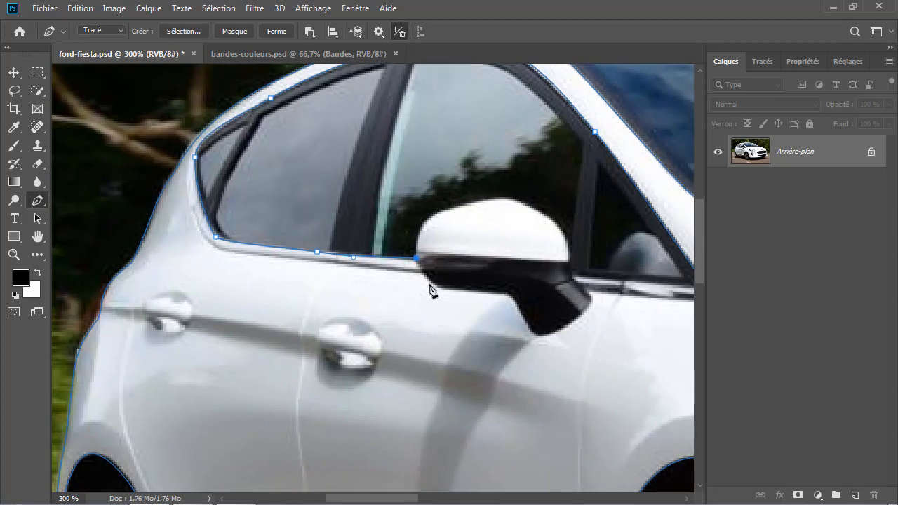
left_click_drag(427, 282, 435, 292)
left_click(483, 294)
left_click(498, 295)
left_click_drag(521, 317, 537, 350)
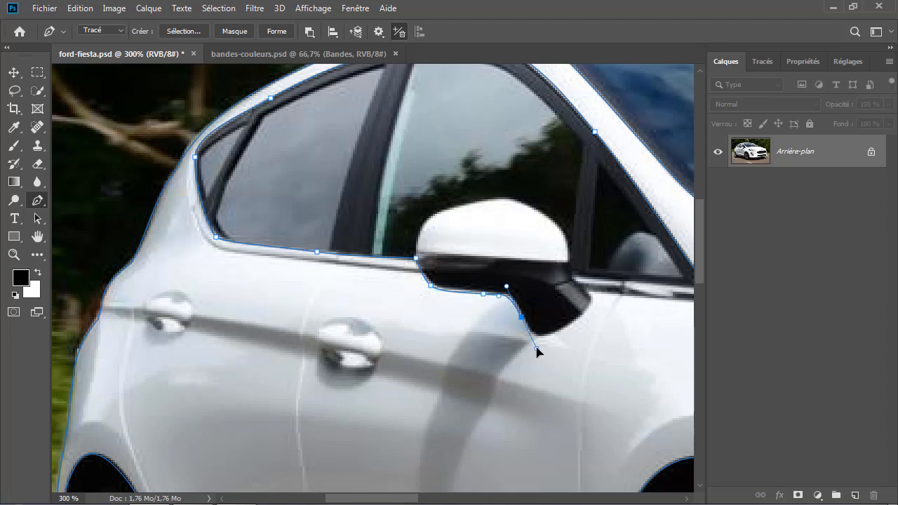
Step: Trace around the base of the door mirror's foot and back up to the window sill ahead of it
left_click(570, 325)
left_click(581, 317)
left_click(593, 306)
mouse_move(599, 292)
left_mouse_down()
mouse_move(610, 293)
mouse_move(592, 289)
left_mouse_up()
left_click_drag(593, 289, 647, 275)
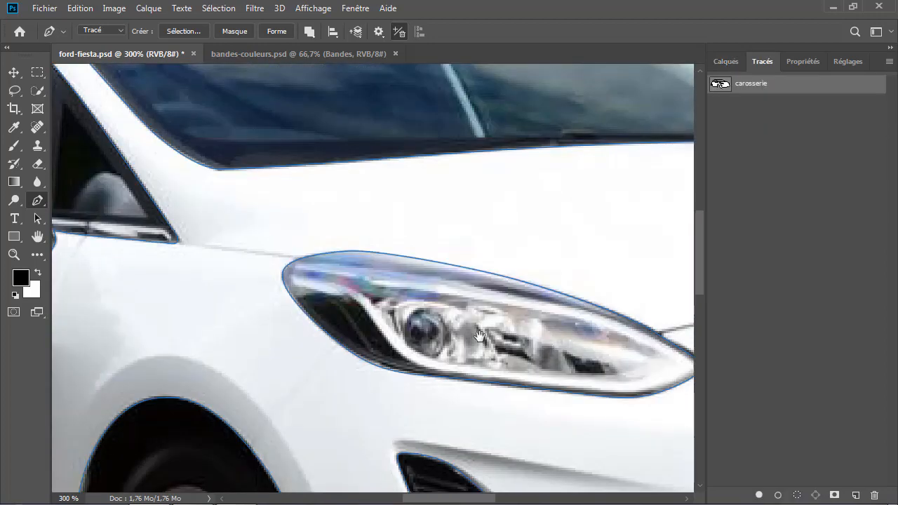
Step: Start a new subpath at the front grille's near tip and trace its upper edge to the far corner with curved points
mouse_move(561, 393)
left_mouse_down()
mouse_move(371, 320)
mouse_move(290, 232)
mouse_move(174, 249)
left_mouse_up()
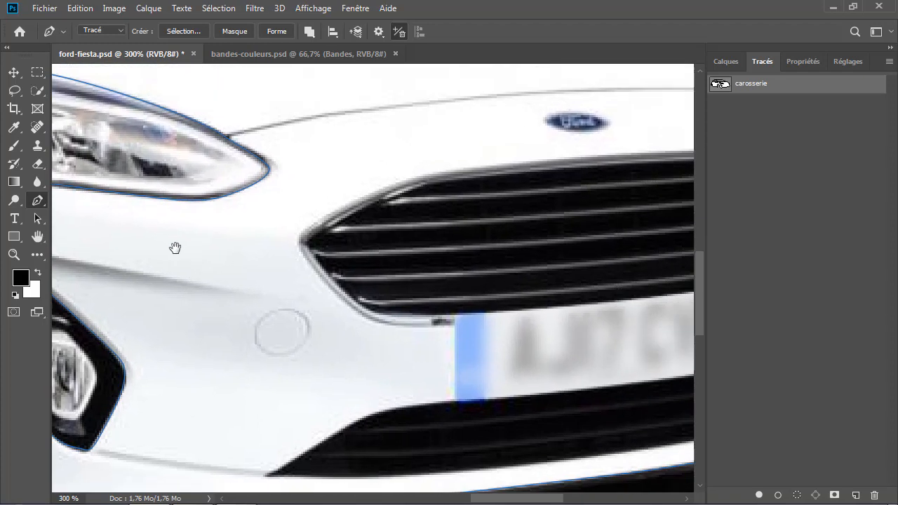
left_click_drag(479, 300, 353, 265)
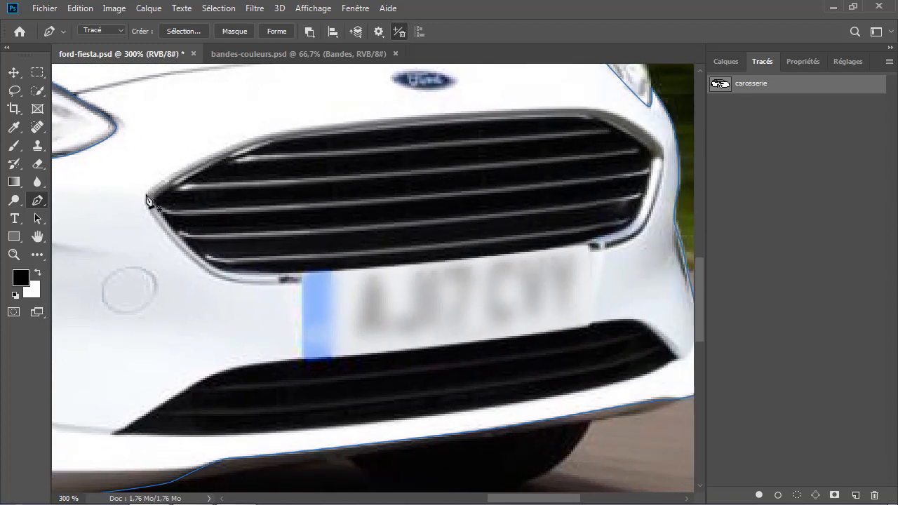
left_click_drag(144, 197, 145, 188)
left_click_drag(244, 138, 284, 130)
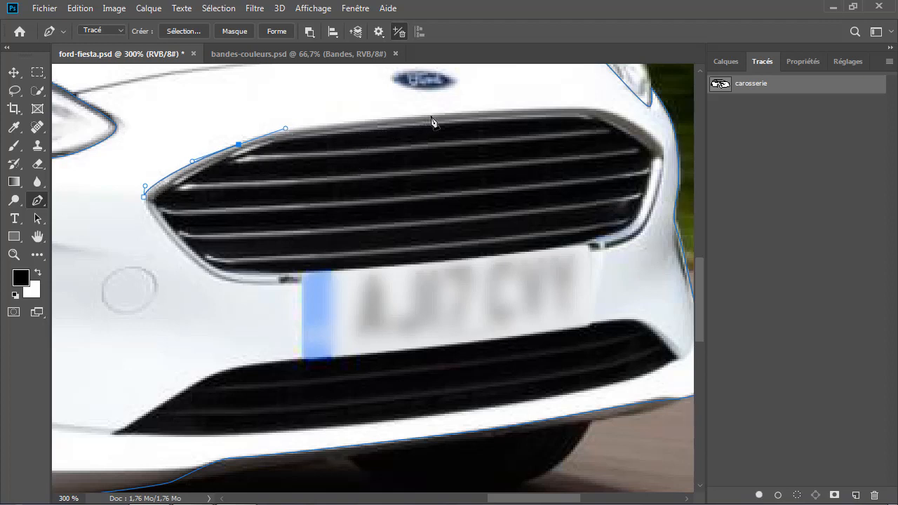
left_click_drag(430, 115, 476, 116)
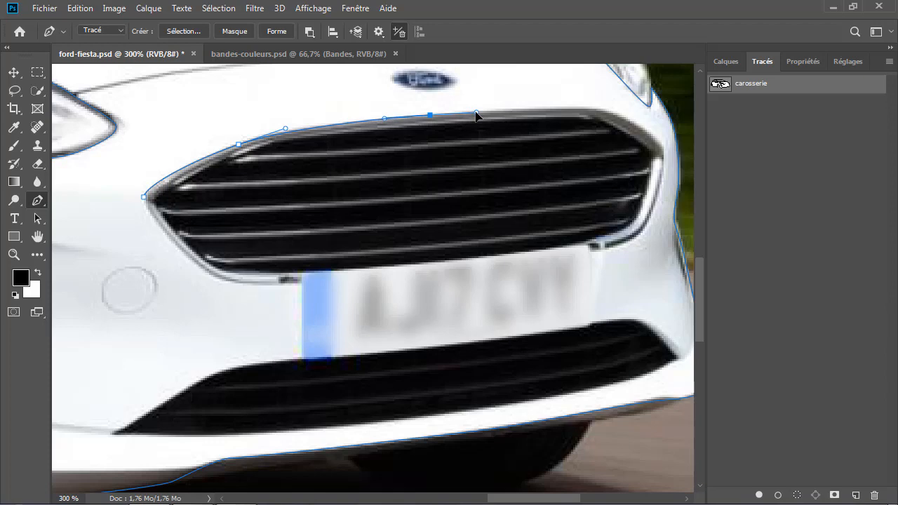
mouse_move(588, 110)
left_mouse_down()
mouse_move(645, 124)
mouse_move(606, 111)
left_mouse_up()
left_click_drag(662, 150, 667, 177)
Step: Trace the grille's far lower corner and the far side of the number plate down to the lower air intake
left_click_drag(638, 235, 535, 176)
left_click(596, 251)
left_click_drag(531, 210, 530, 230)
left_click(529, 250)
Step: Trace the lower air intake's far end and its lower edge across to the near tip
left_click_drag(587, 250, 600, 257)
left_click(620, 281)
left_click_drag(597, 294, 585, 299)
left_click_drag(391, 341, 307, 348)
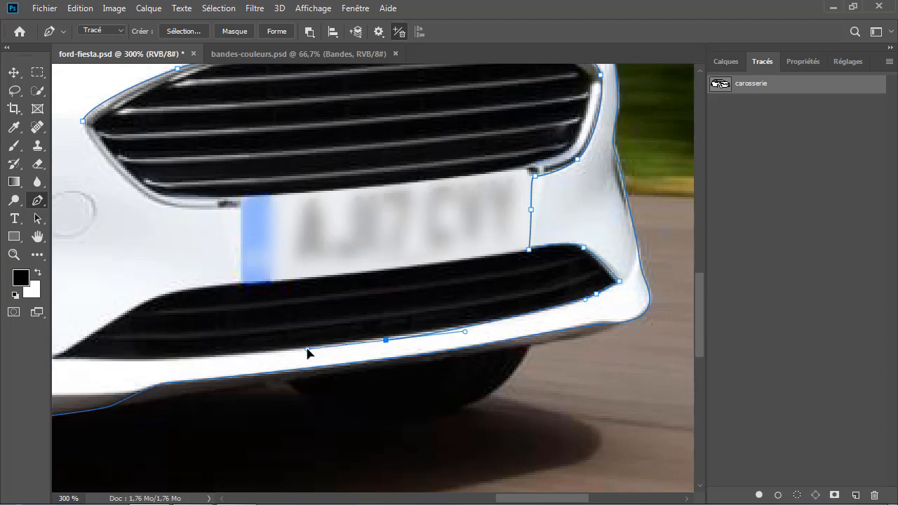
left_click_drag(182, 353, 297, 320)
left_click(238, 318)
Step: Trace the lower air intake's near upper edge to the number plate and go straight up the plate's near side
left_click_drag(310, 278, 345, 257)
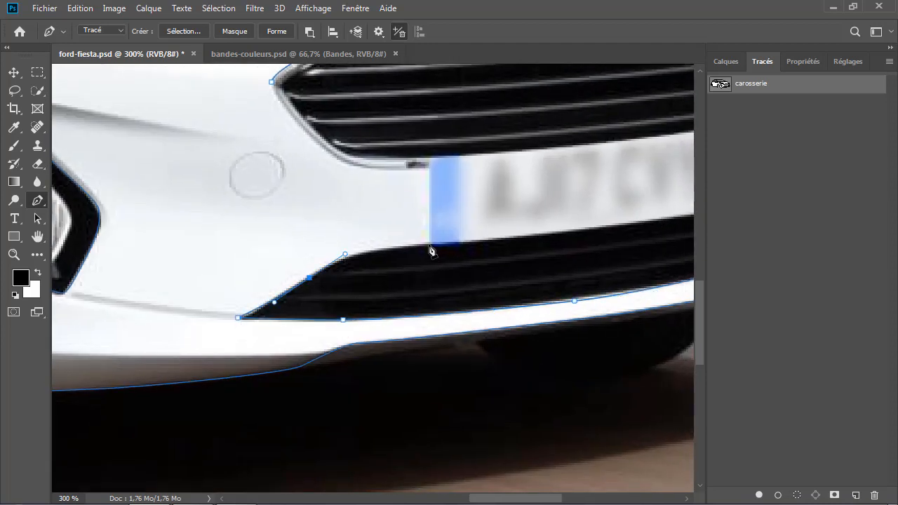
left_click_drag(430, 244, 480, 245)
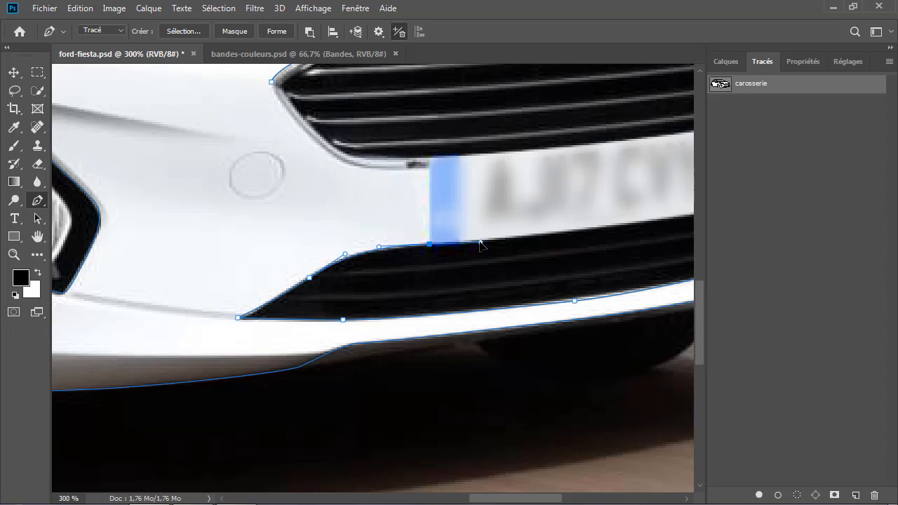
left_click(429, 245, "alt")
scroll(449, 228, "up", 4)
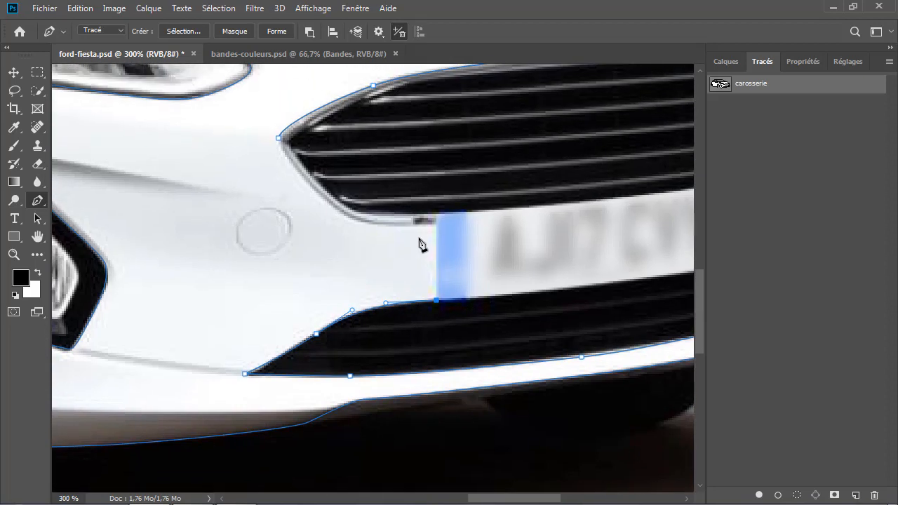
left_click(436, 222)
Step: Trace the grille's near lower edge with curved points and close the subpath at the grille's near tip
left_click_drag(359, 222, 341, 213)
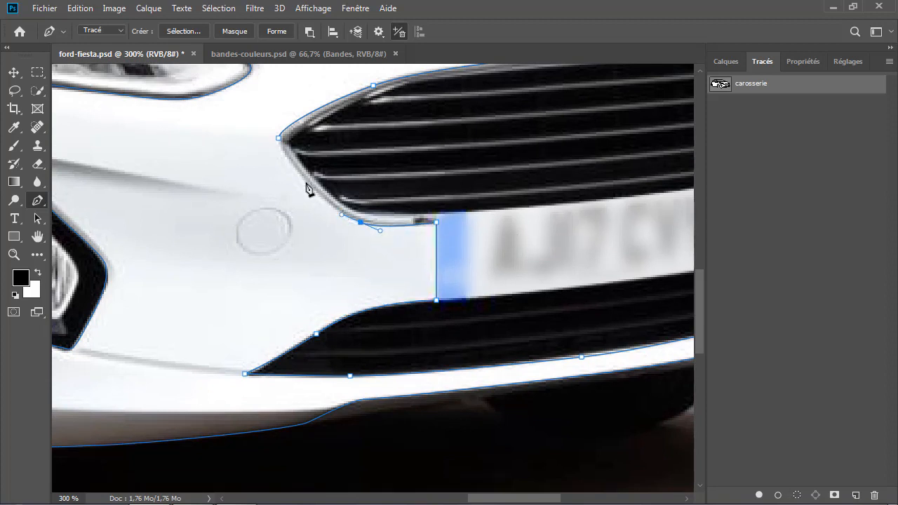
left_click_drag(306, 180, 296, 169)
left_click(279, 139)
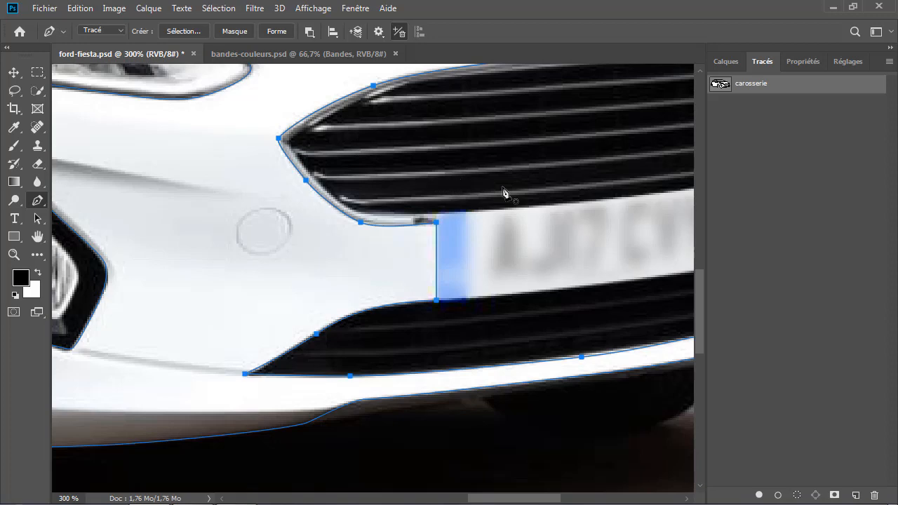
Step: Trace the oval Ford badge above the grille with four points as a closed subpath
left_click_drag(503, 193, 442, 292)
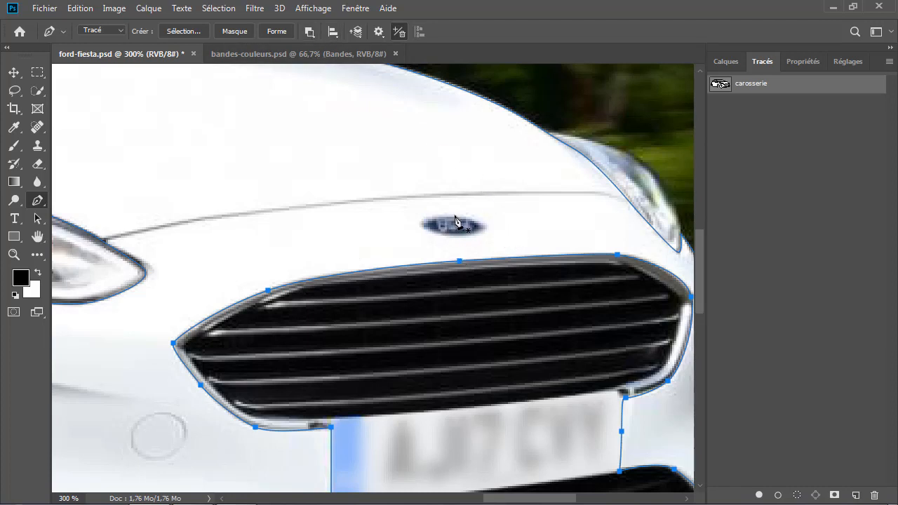
left_click_drag(456, 214, 481, 220)
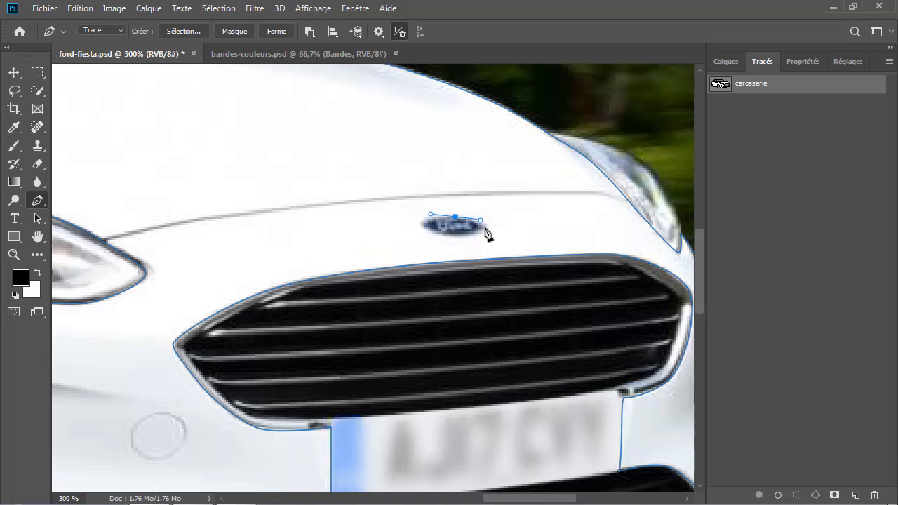
left_click(485, 227)
left_click_drag(454, 236, 431, 233)
left_click(419, 222)
left_click_drag(455, 217, 463, 220)
key("ctrl+0")
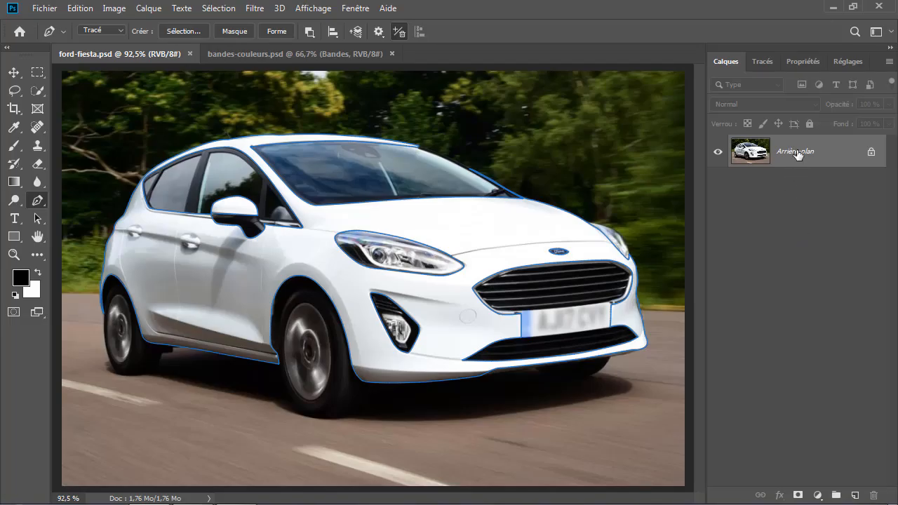
Step: Deselect the path, then duplicate the Arrière-plan layer into a new group named masque
key("Escape")
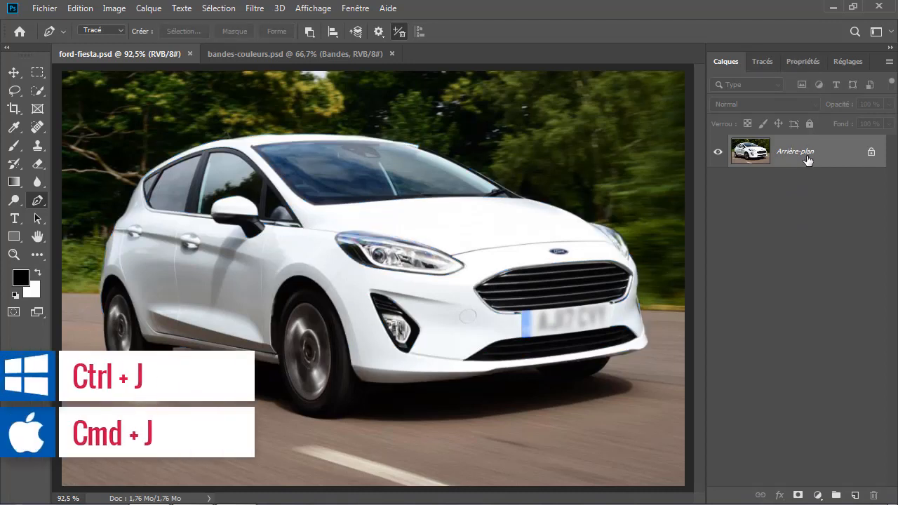
key("ctrl+j")
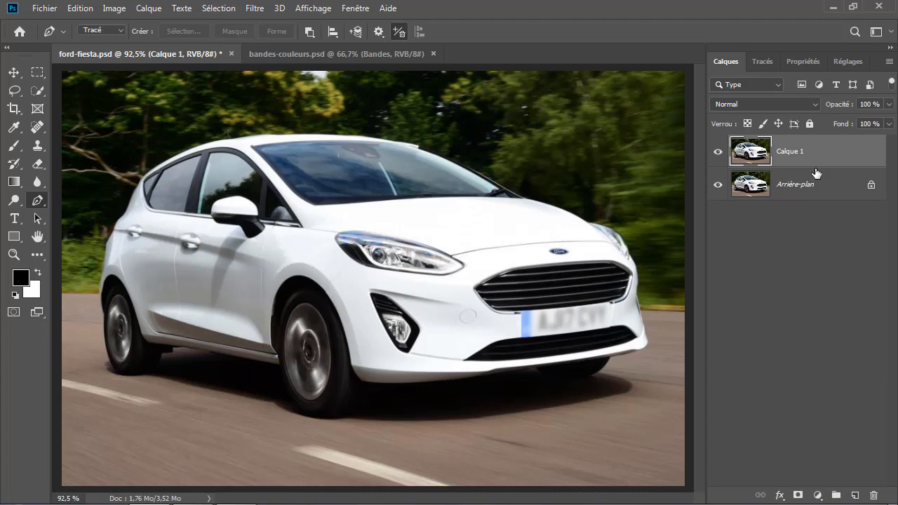
key("ctrl+g")
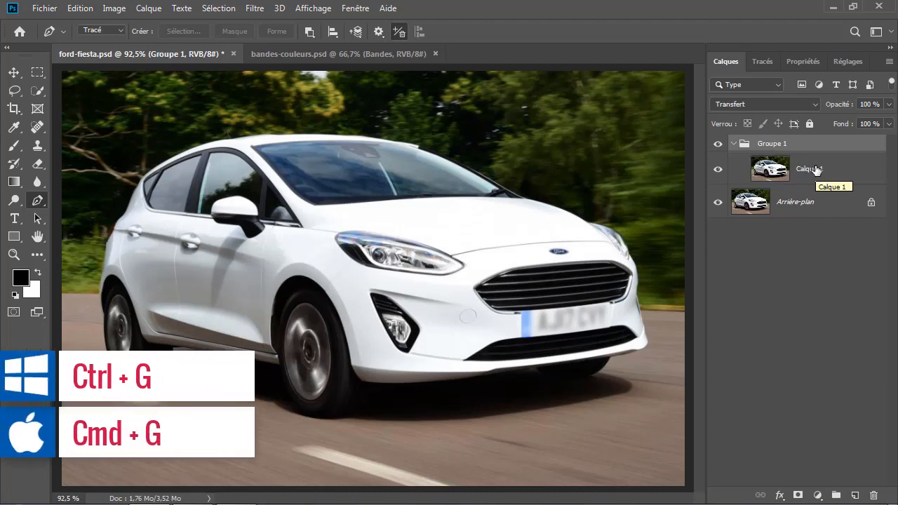
double_click(762, 144)
type("masque")
key("Return")
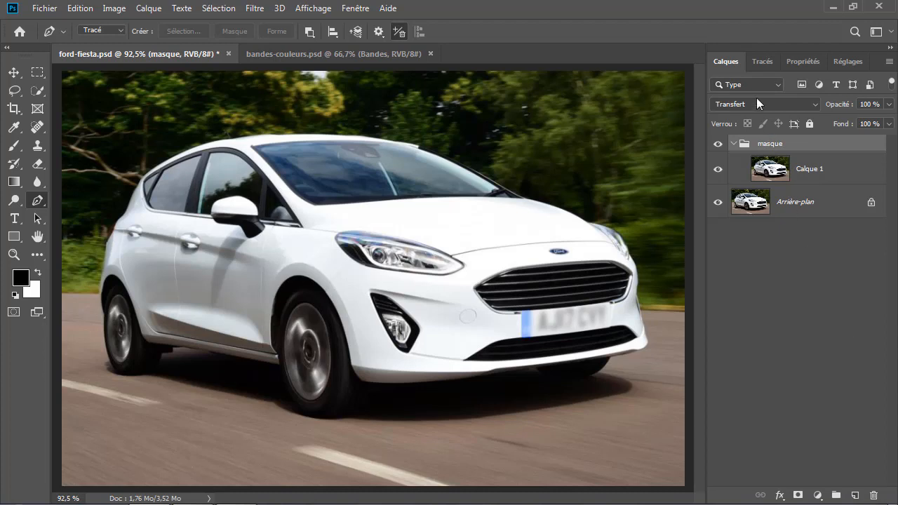
Step: Add a vector mask made from the carosserie path to the masque group
left_click(757, 63)
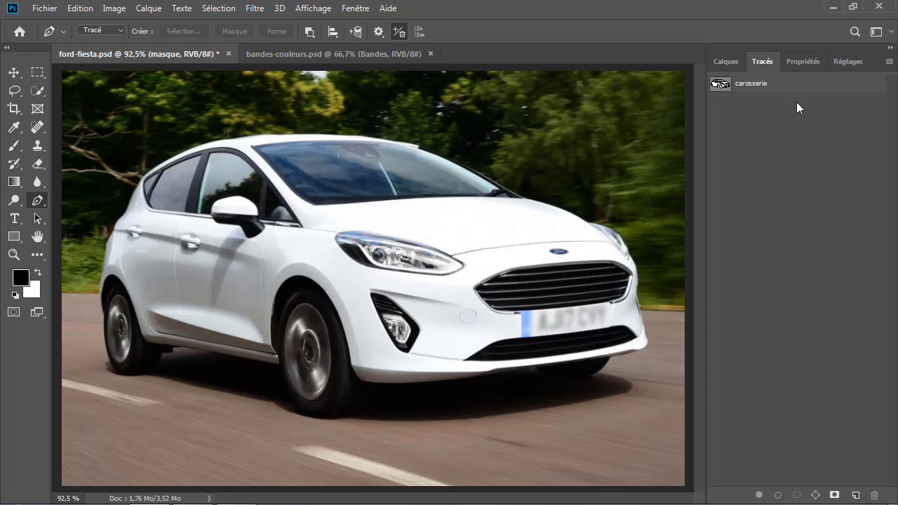
left_click(764, 88)
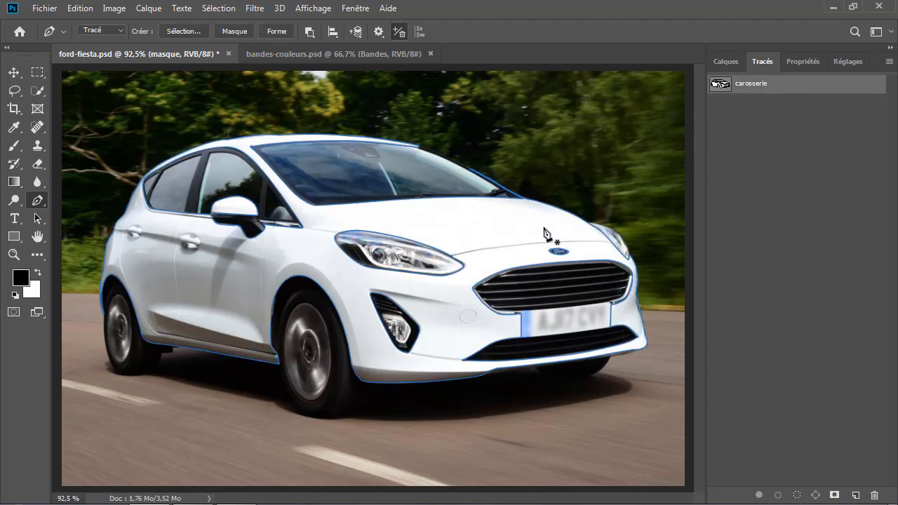
left_click(727, 61)
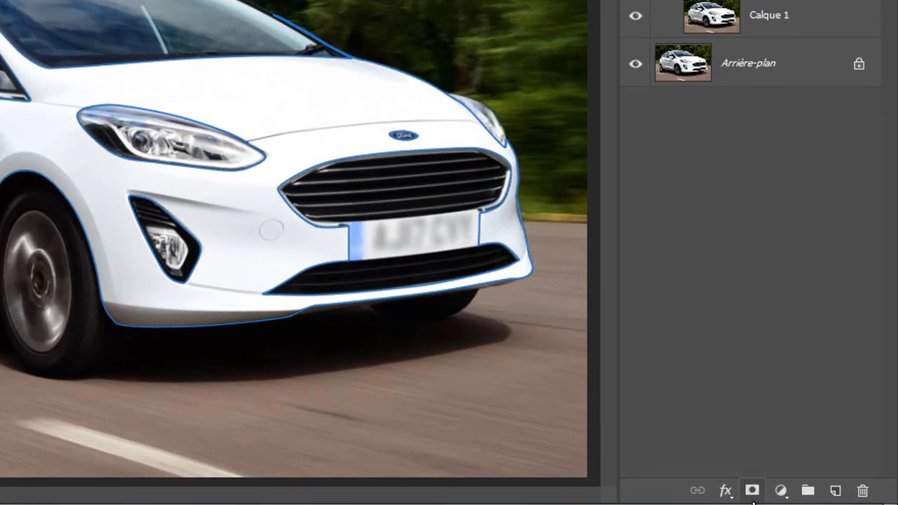
left_click(757, 494)
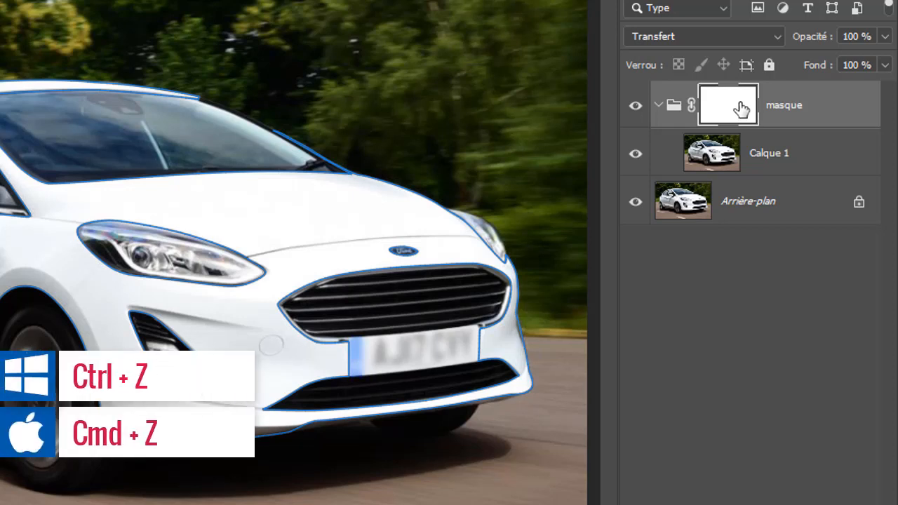
key("ctrl+z")
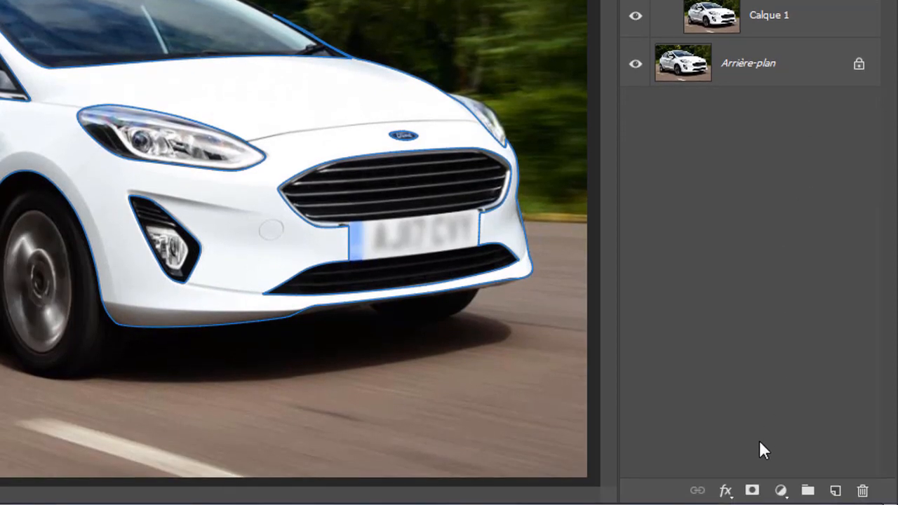
left_click(752, 491, "ctrl")
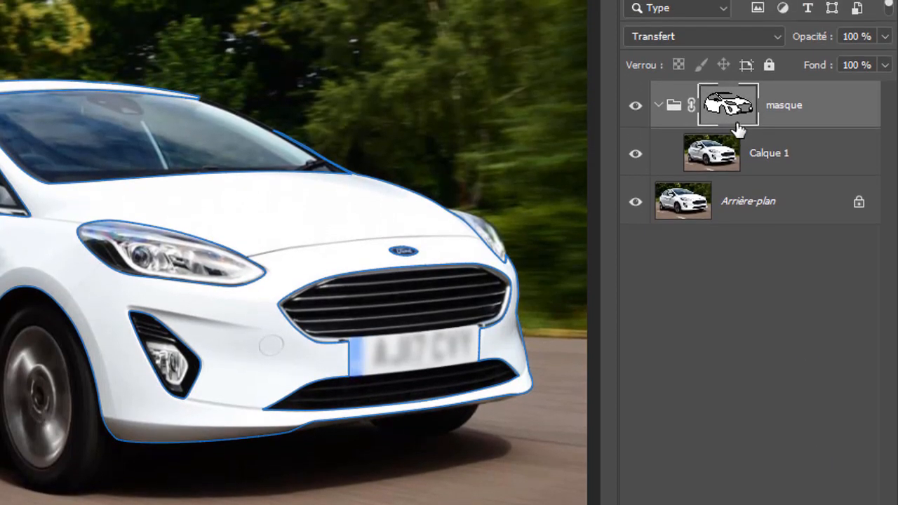
left_click(740, 114)
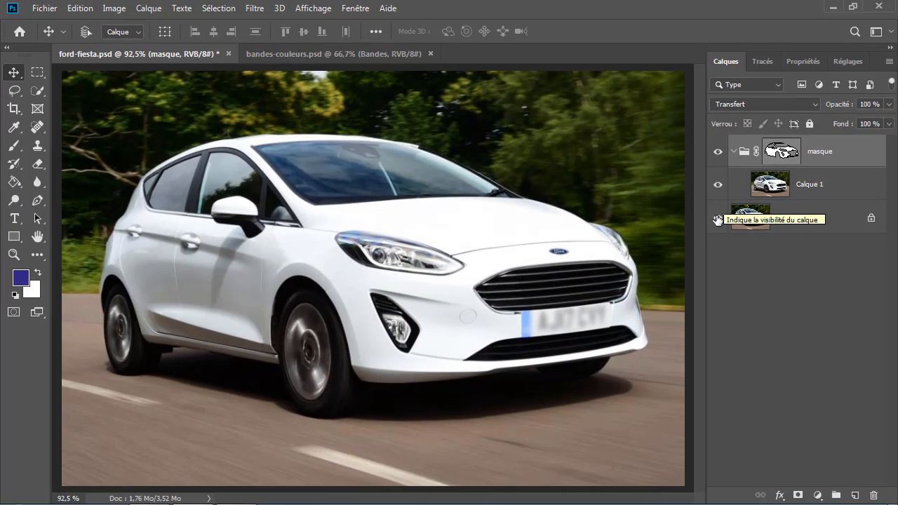
Step: Hide the Arrière-plan layer to check the masked bodywork against the carosserie path, and show the layer again
left_click(691, 214)
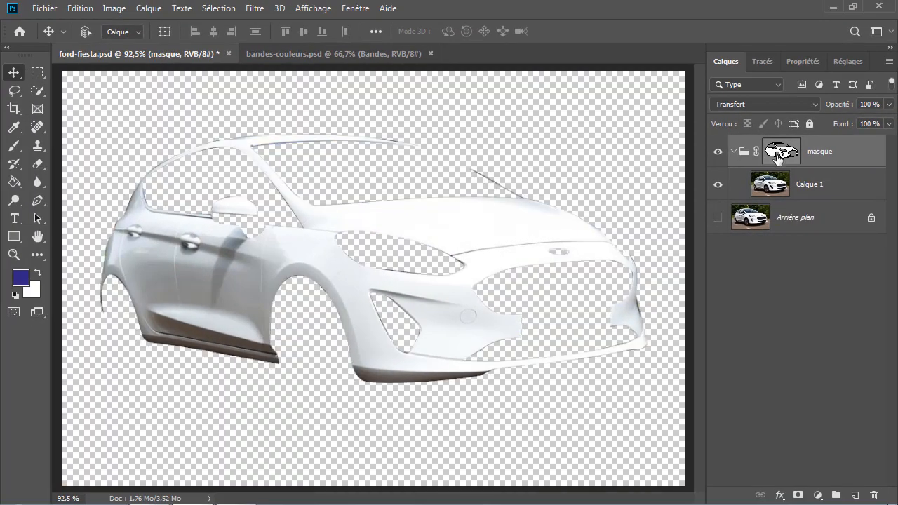
left_click(762, 64)
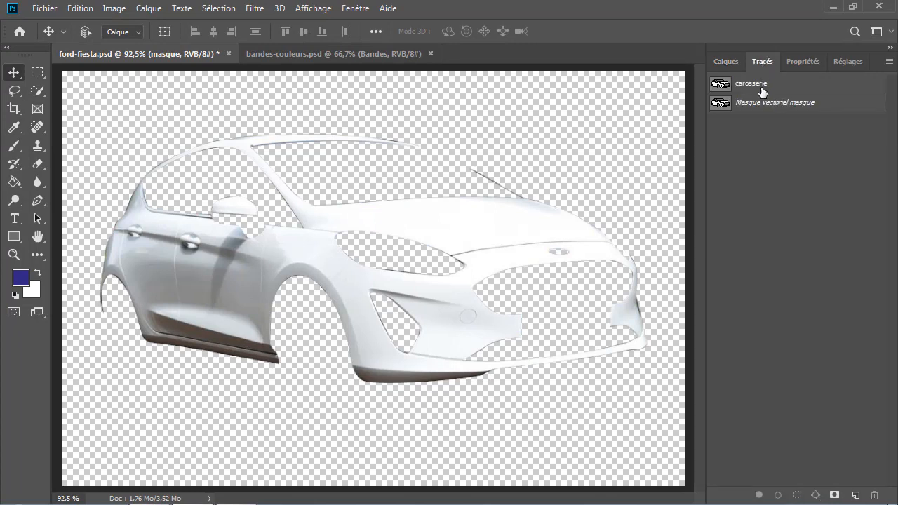
left_click(760, 88)
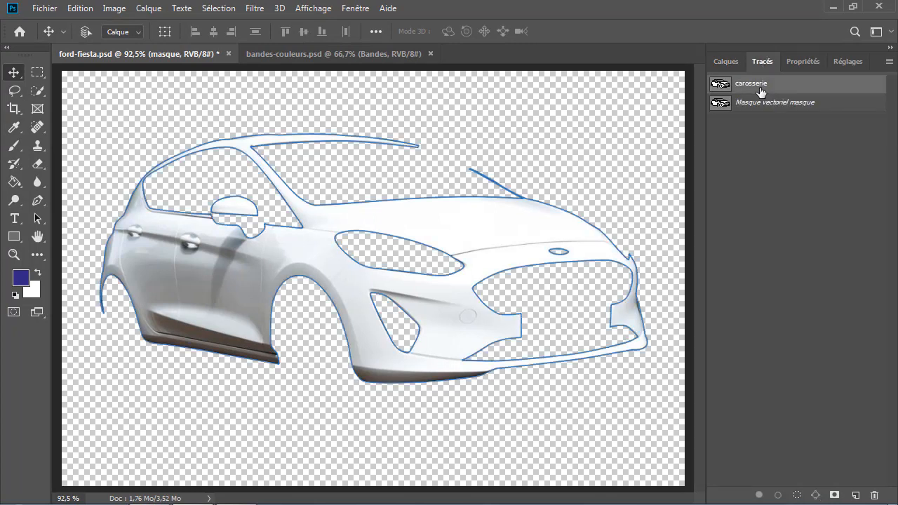
left_click(765, 132)
left_click(726, 61)
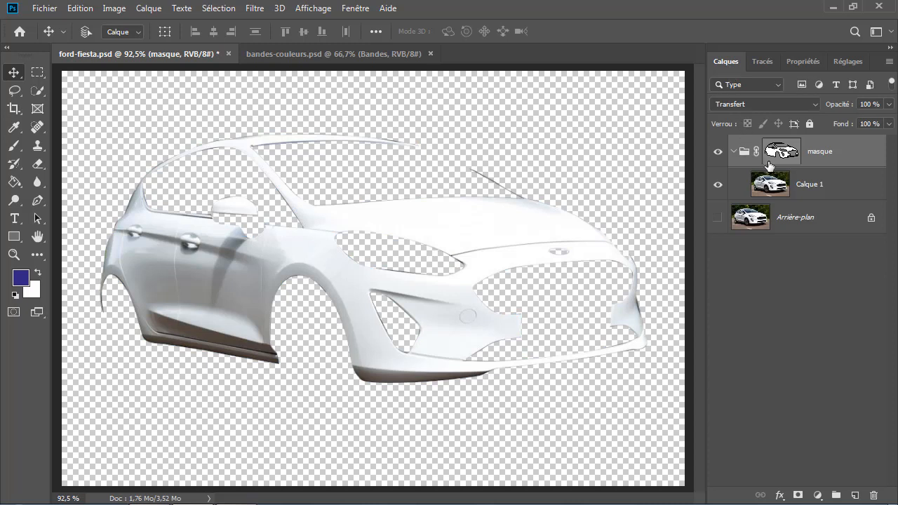
left_click(717, 217)
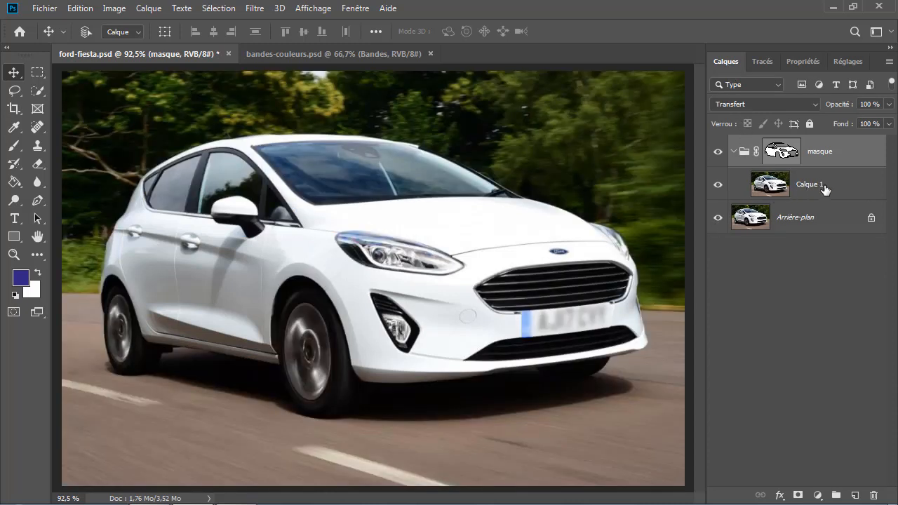
Step: Select Calque 1 inside the masque group and reset the foreground and background colours to default black and white
left_click(815, 191)
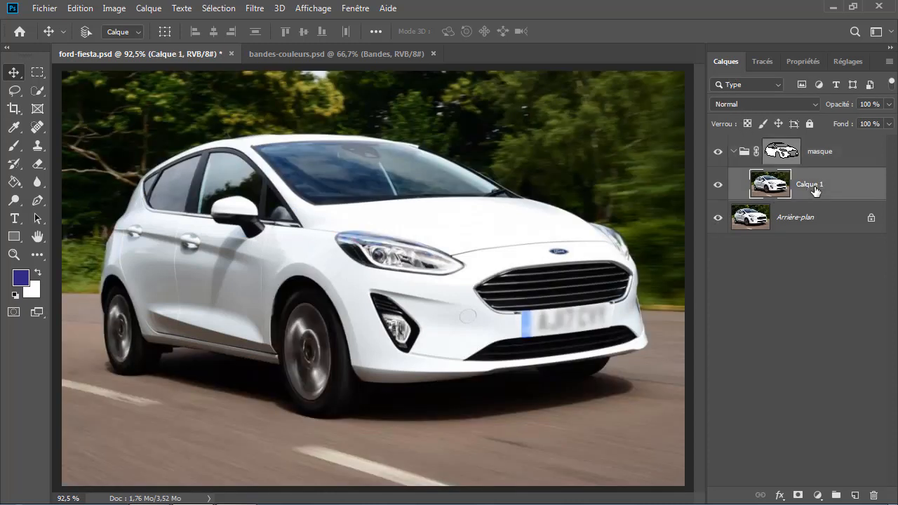
key("p")
key("d")
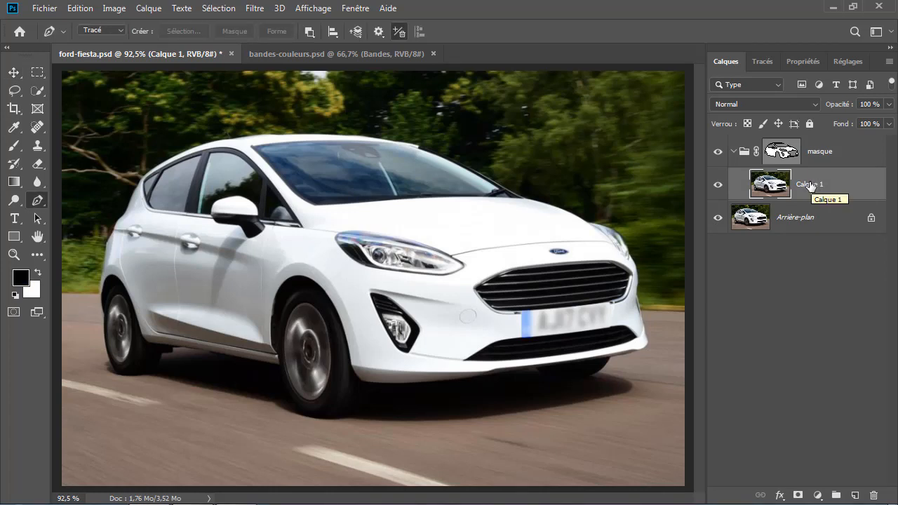
Step: Copy the Bandes group from bandes-couleurs.psd into the masque group of ford-fiesta.psd, above Calque 1
left_click(312, 55)
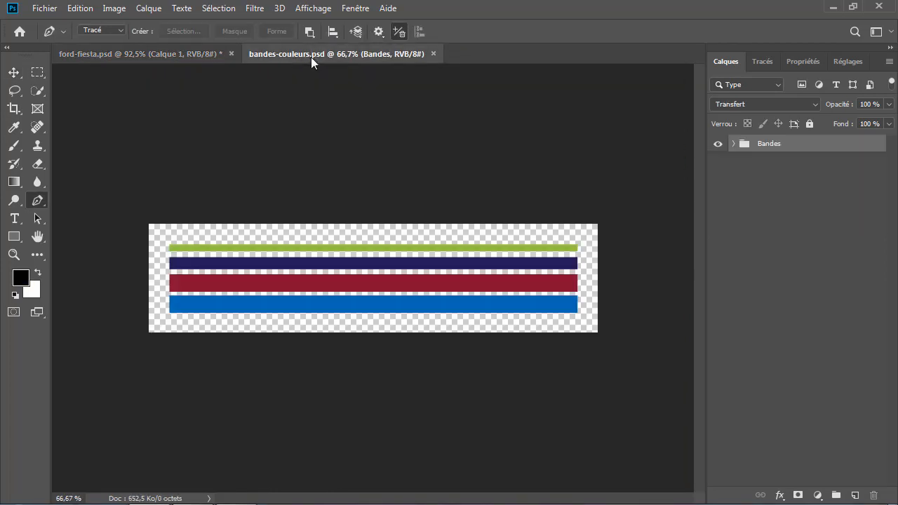
left_click(11, 74)
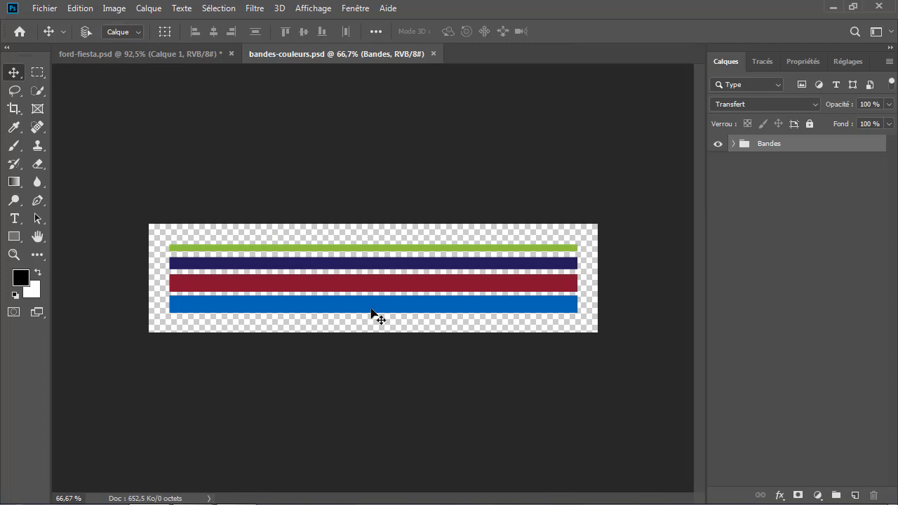
left_click_drag(374, 313, 162, 59)
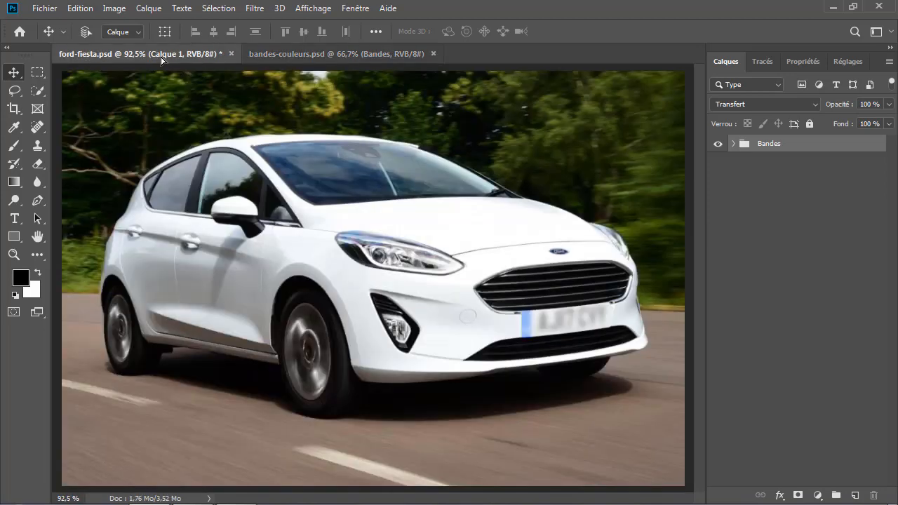
left_click_drag(161, 60, 342, 274)
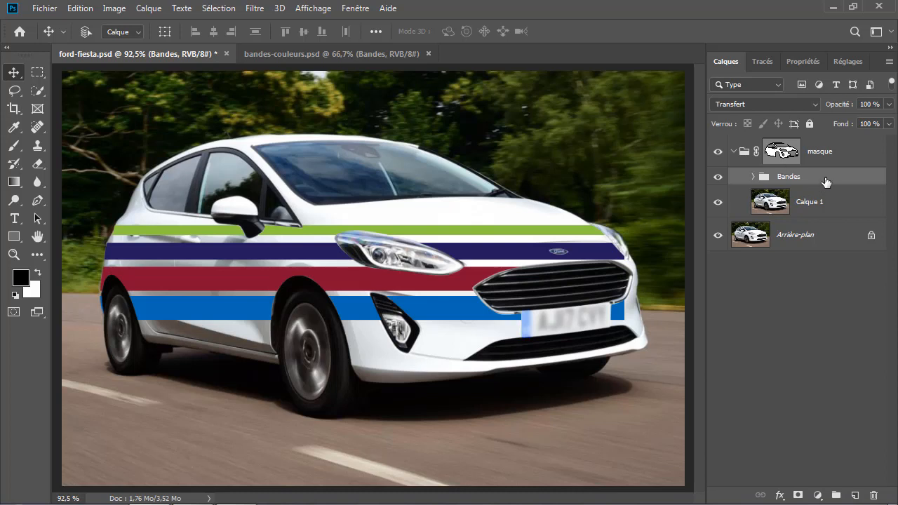
Step: Take the Bandes group out of masque to the top of the layer stack and reposition the stripes across the car
left_click_drag(805, 180, 810, 138)
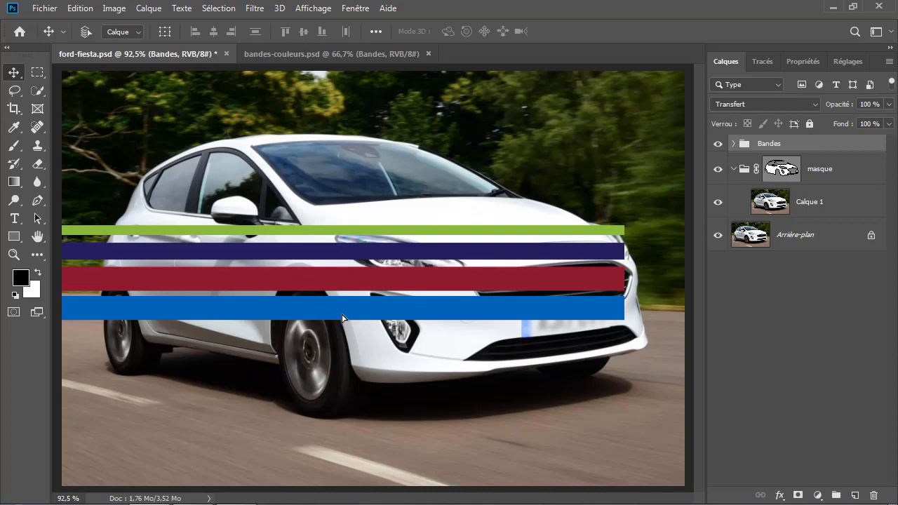
left_click_drag(319, 312, 341, 297)
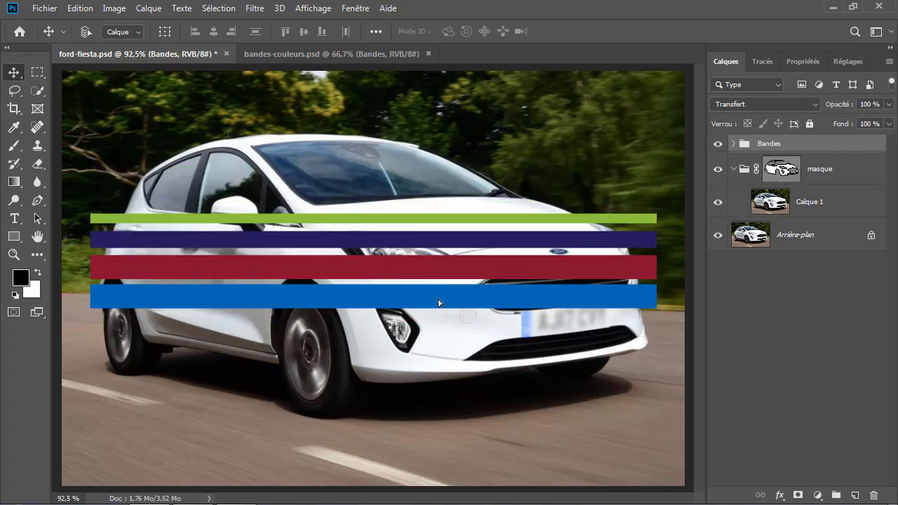
mouse_move(437, 301)
left_mouse_down()
mouse_move(441, 321)
mouse_move(442, 314)
left_mouse_up()
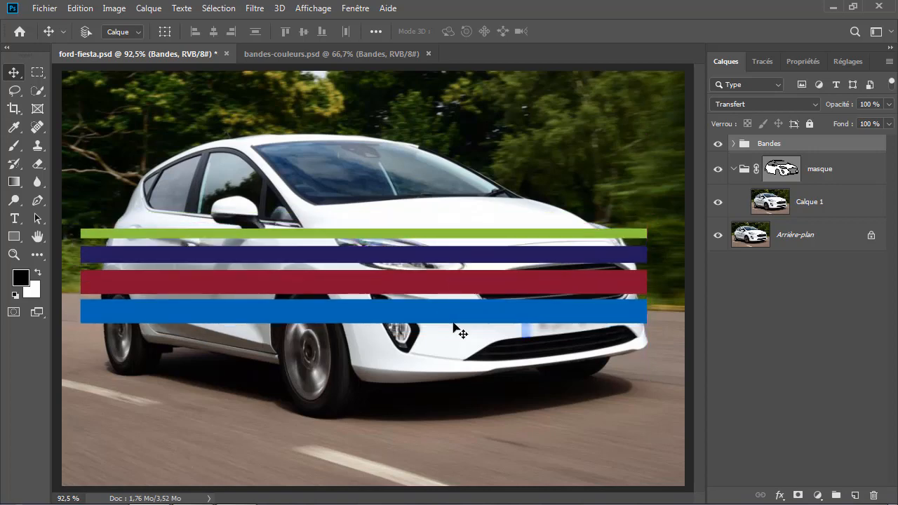
Step: Collapse the masque group and put the Bandes group back inside it so the vector mask clips the stripes
left_click(734, 169)
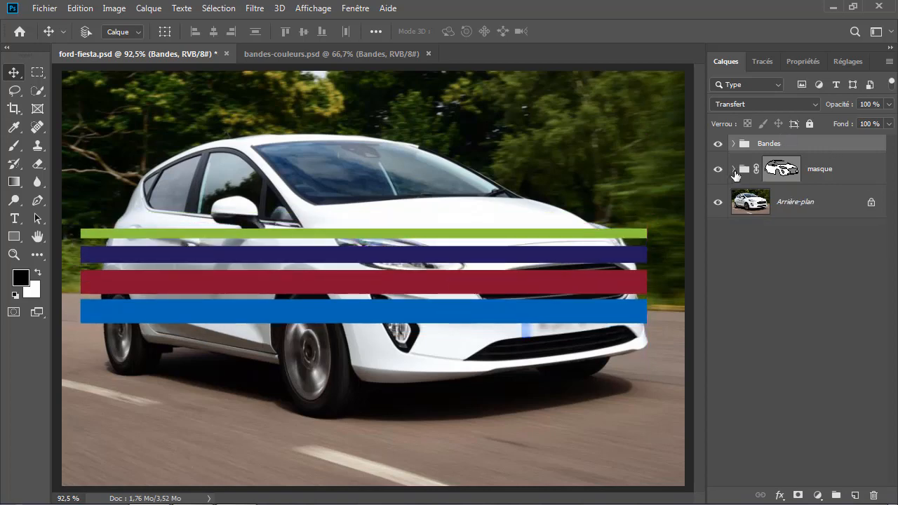
left_click(819, 171)
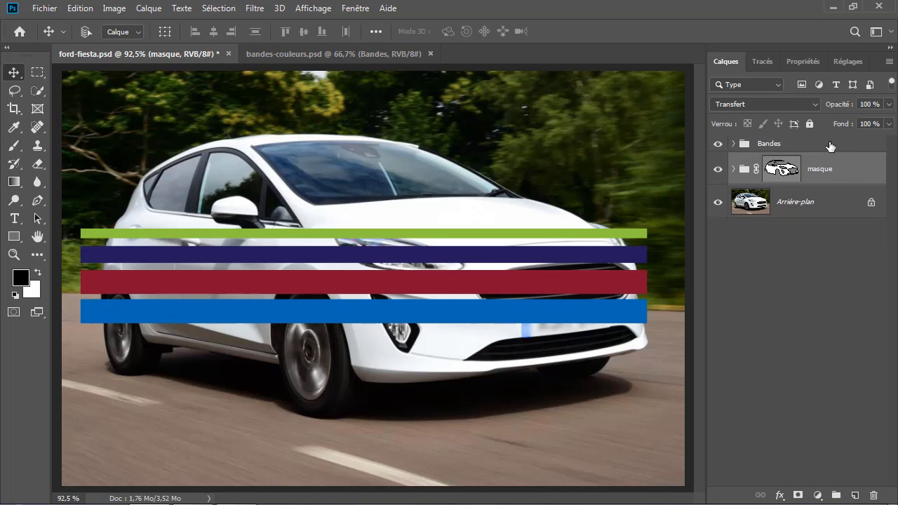
left_click_drag(832, 145, 826, 166)
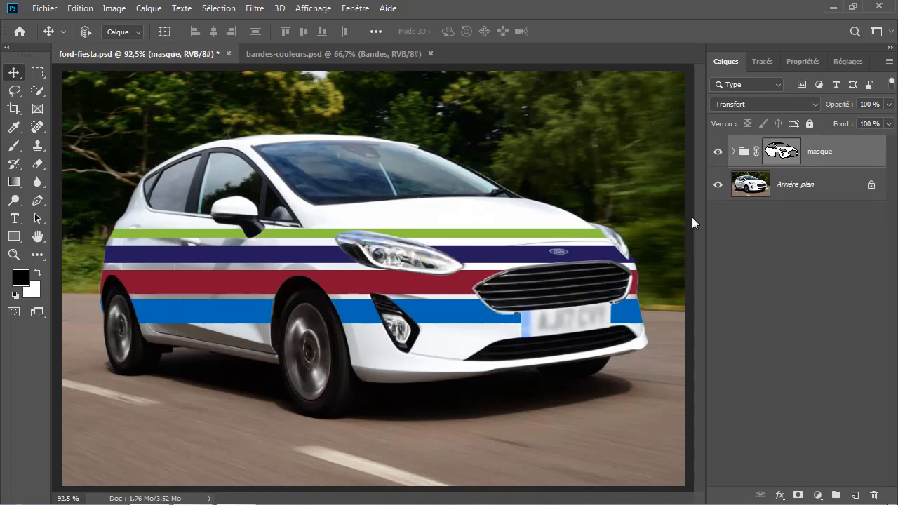
Step: Rotate the Bandes group by 12.83° with Free Transform and position the stripes along the car's side and front bumper
left_click(734, 151)
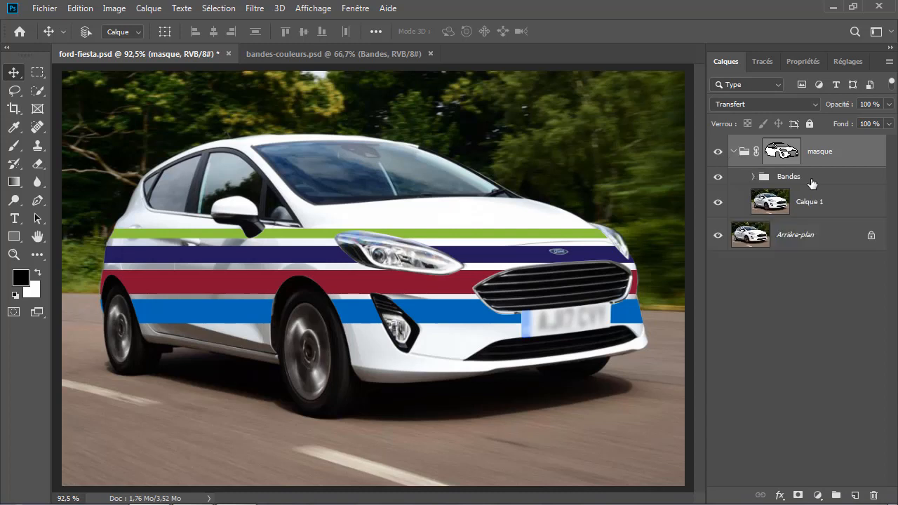
left_click(812, 180)
key("ctrl+t")
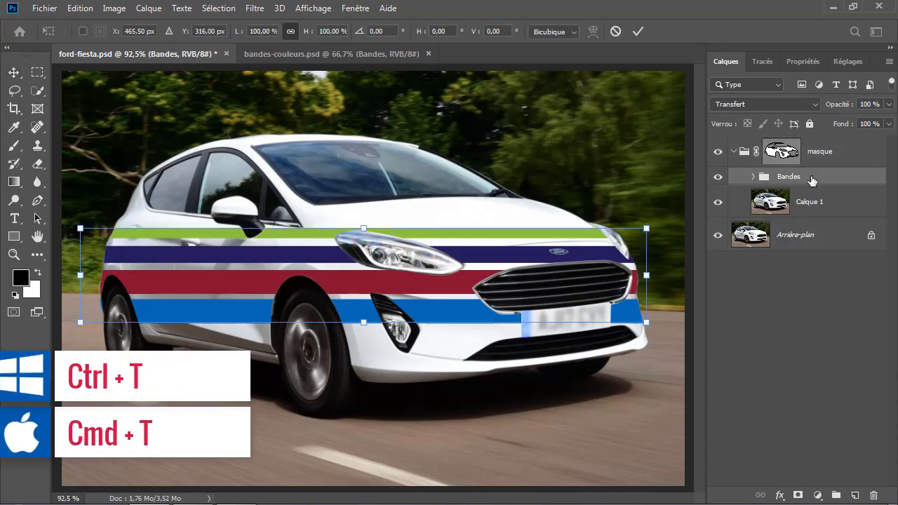
left_click_drag(662, 214, 669, 268)
left_click_drag(473, 300, 403, 315)
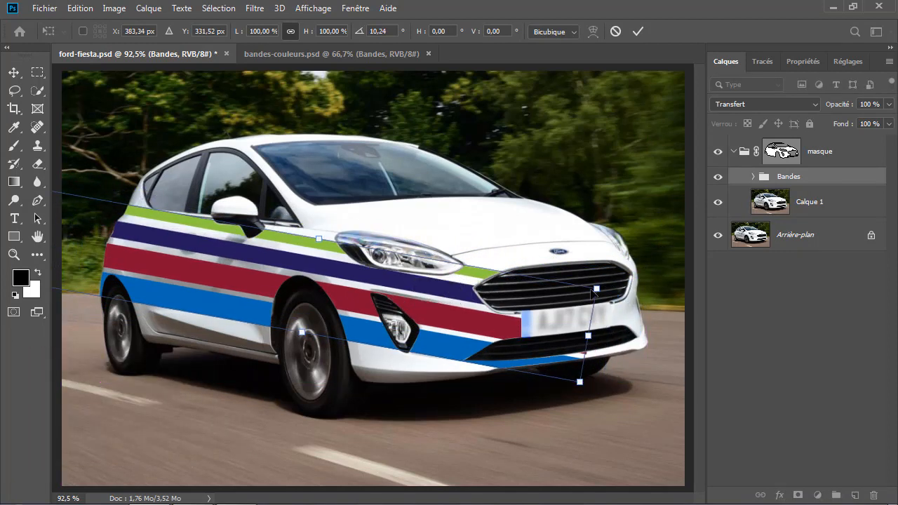
left_click_drag(637, 278, 637, 305)
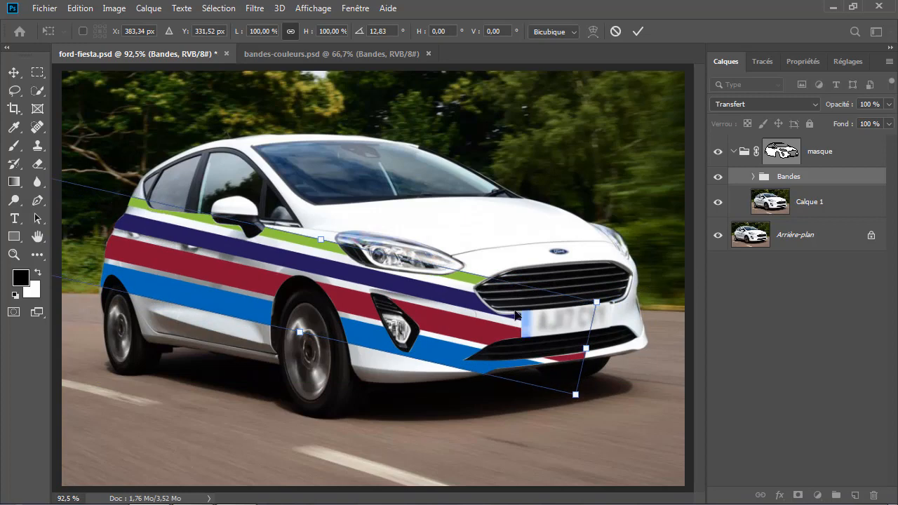
left_click_drag(491, 323, 467, 333)
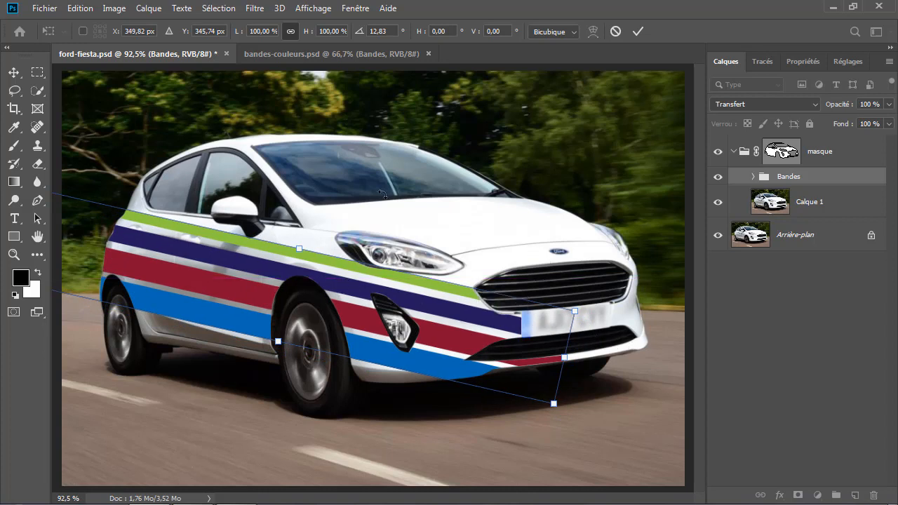
left_click(637, 32)
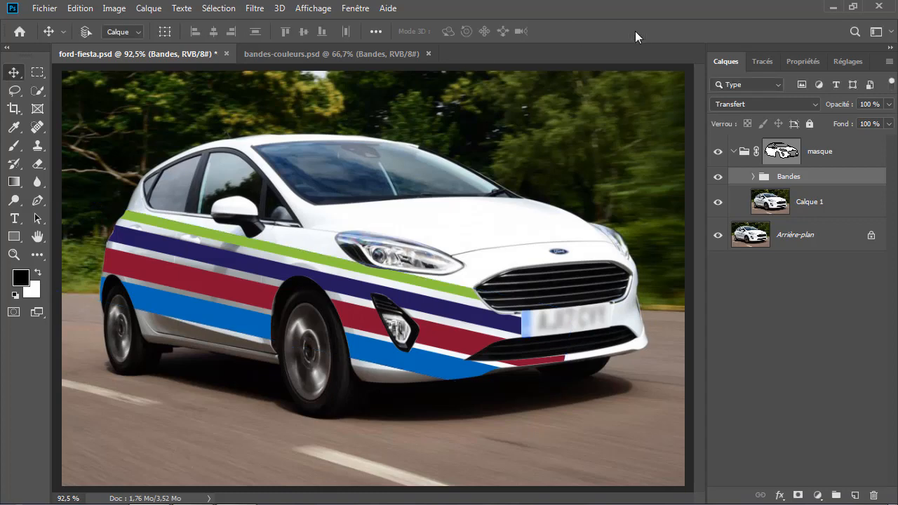
Step: Set the Bandes group's blend mode to Incrustation so the stripes blend with Calque 1
left_click(779, 102)
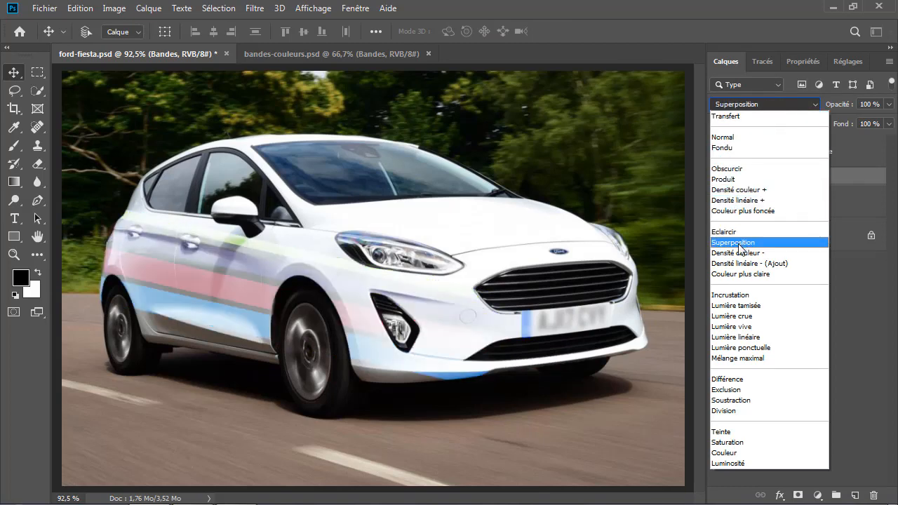
left_click(734, 297)
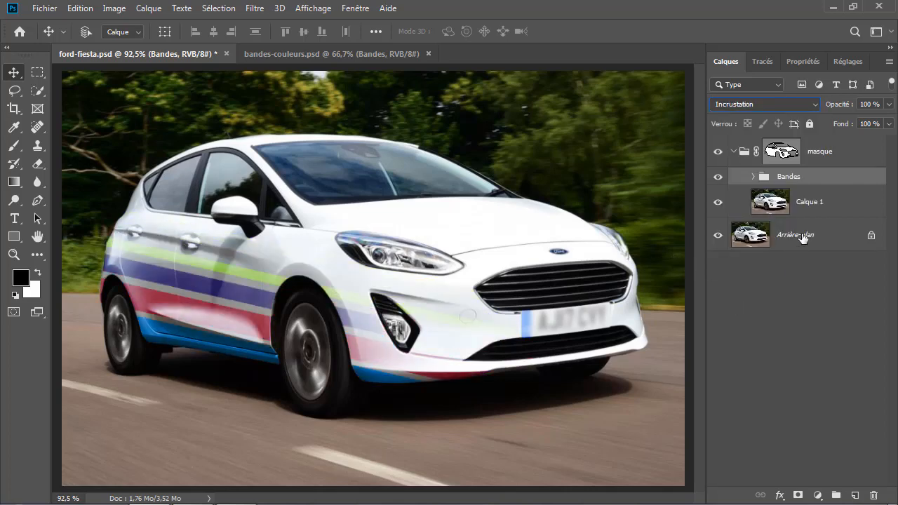
left_click(822, 210)
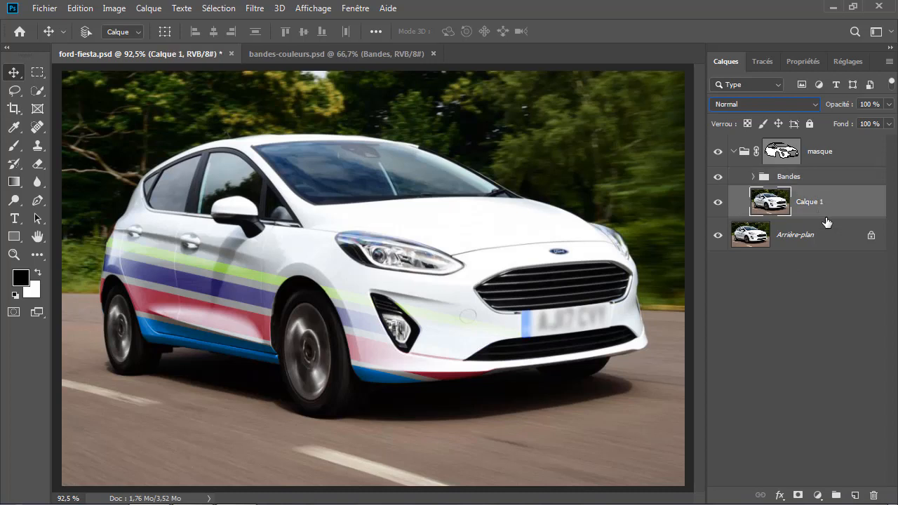
left_click(818, 180)
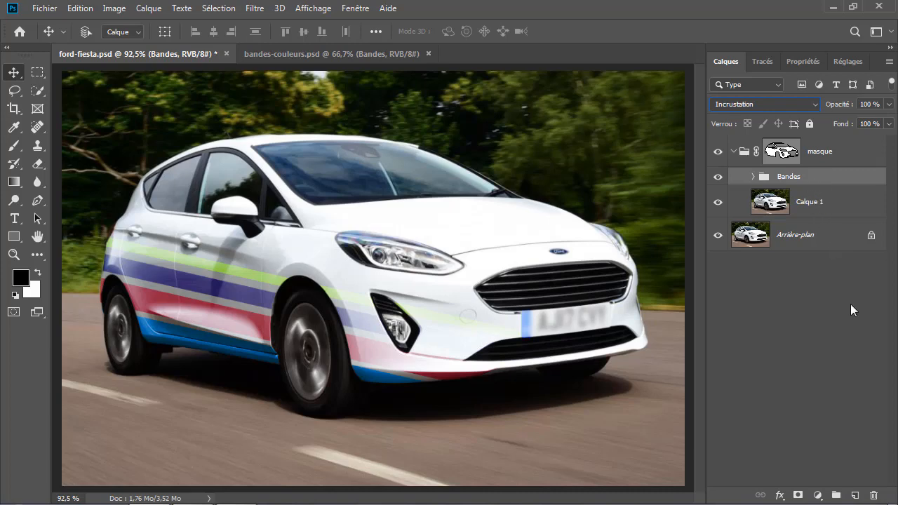
Step: Delete the Bandes group together with its contents from the masque group
left_click(874, 496)
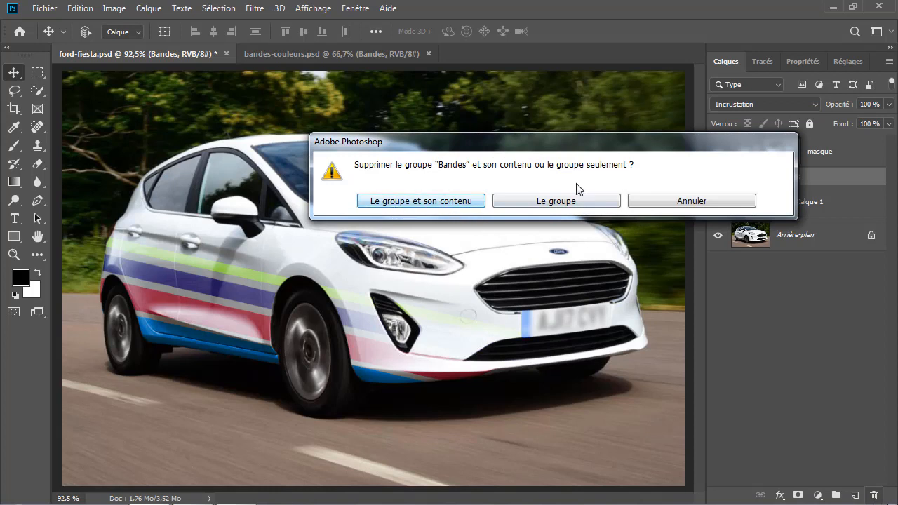
left_click_drag(601, 146, 531, 175)
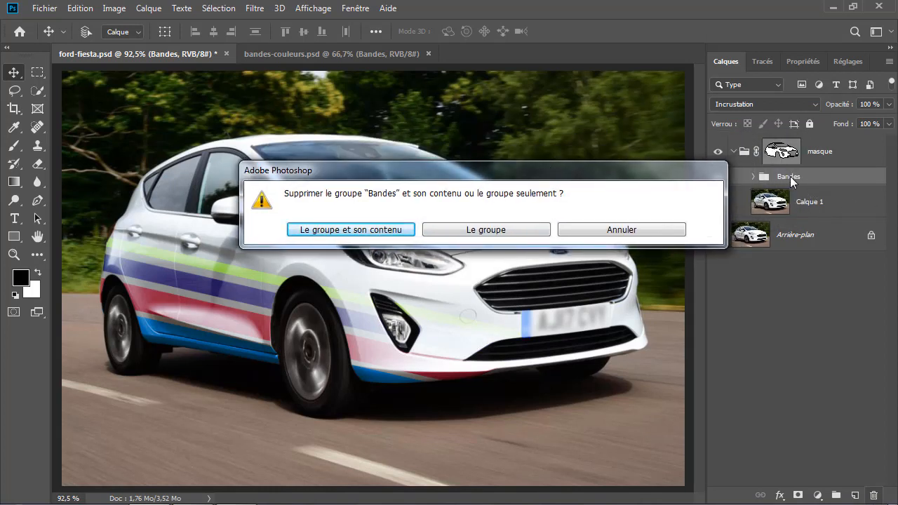
left_click(332, 231)
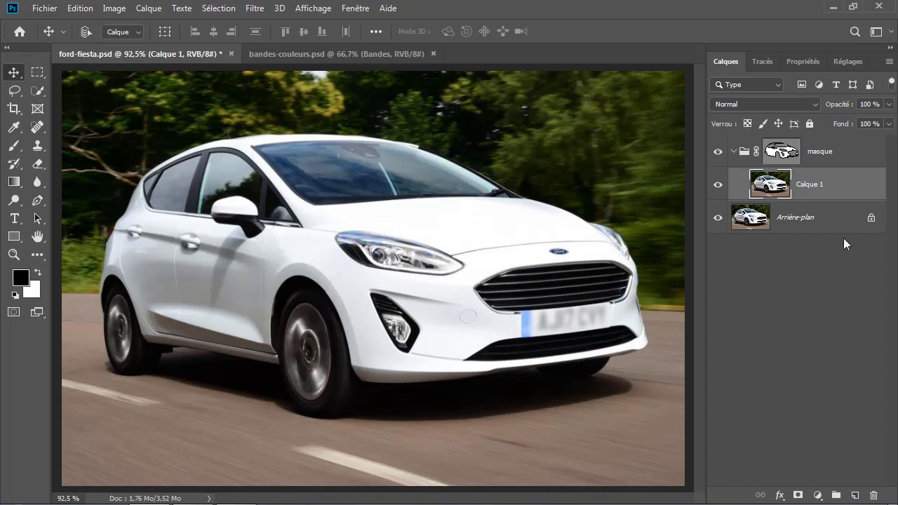
Step: Add a new layer above Calque 1 in the masque group and fill it with 50% gris, Normal mode, 100% opacity
left_click(853, 495)
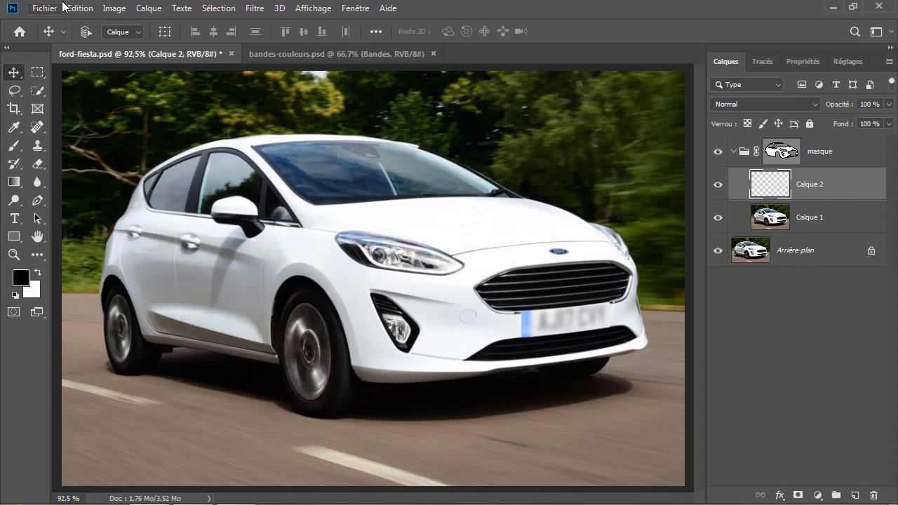
left_click(81, 9)
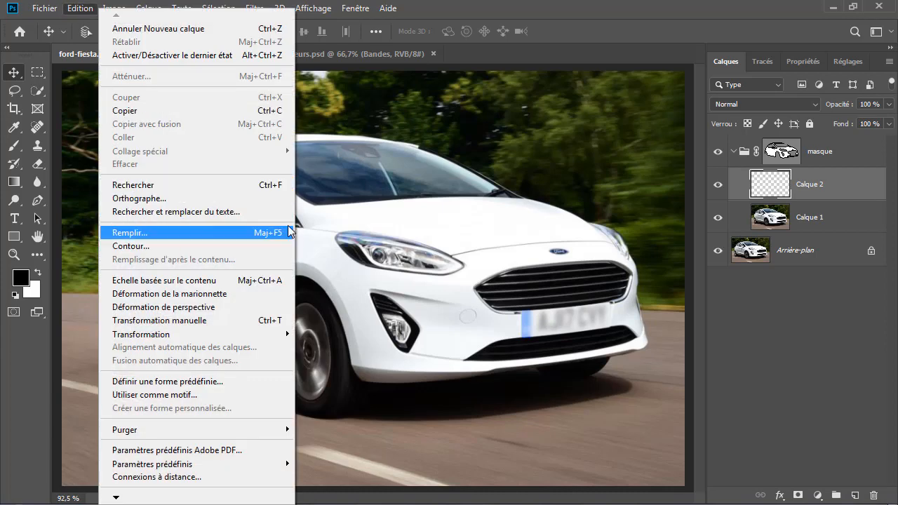
left_click(145, 235)
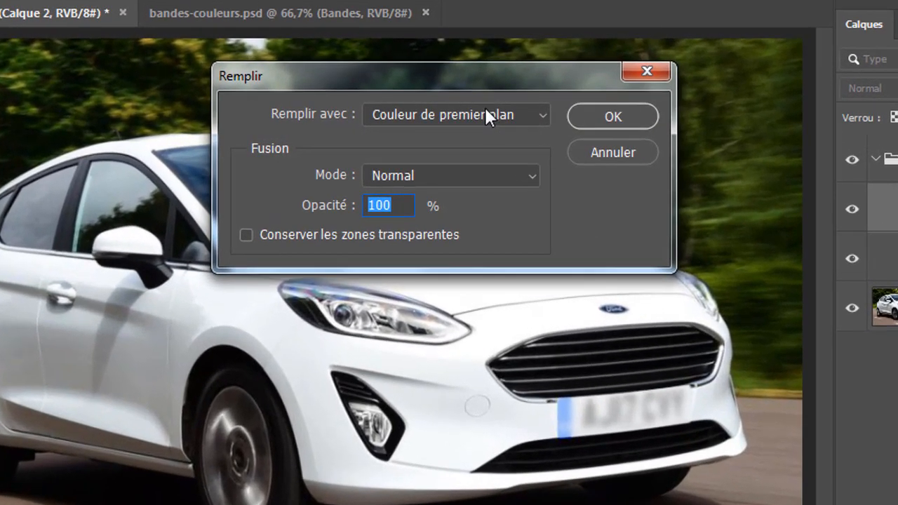
left_click(474, 117)
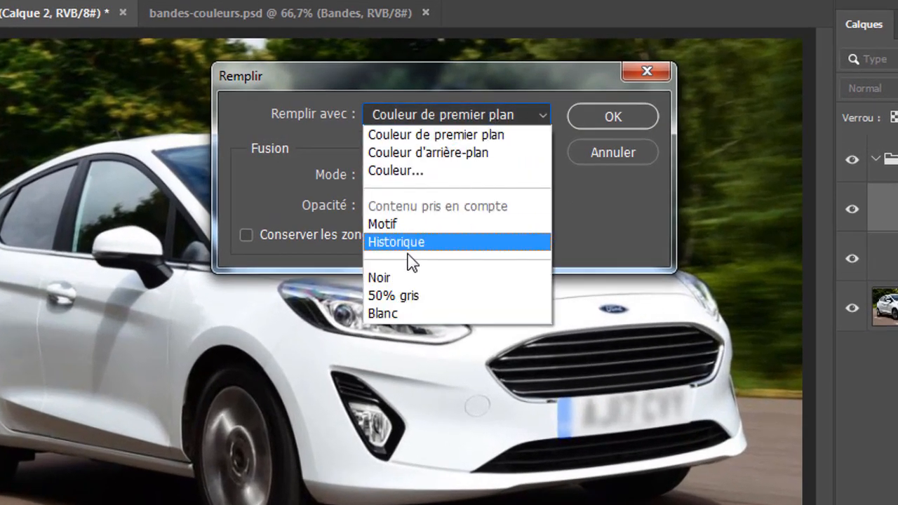
left_click(416, 300)
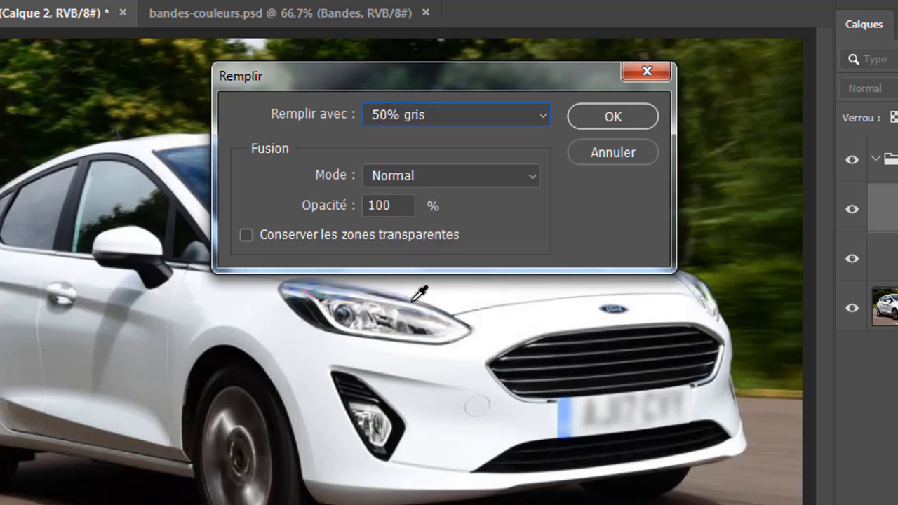
left_click(621, 119)
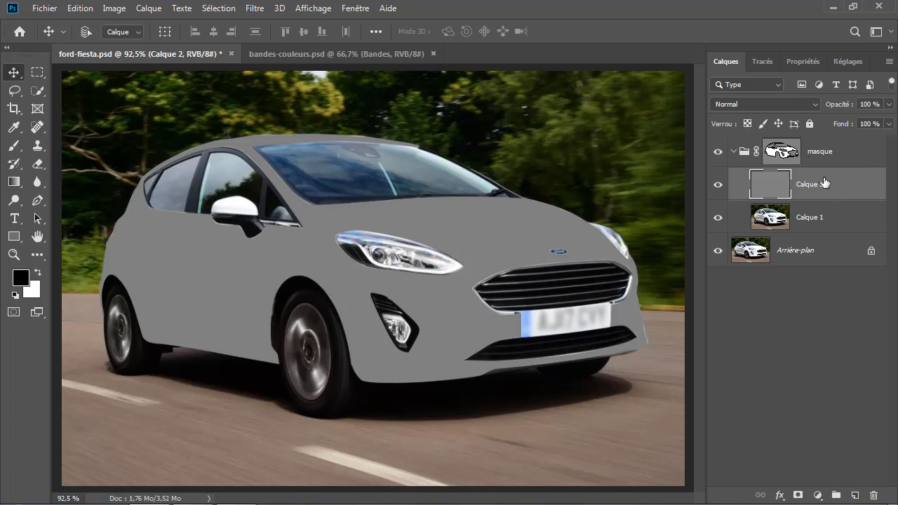
Step: Move the grey Calque 2 above the masque group to view it unmasked, and return it inside the group above Calque 1
left_click_drag(830, 186, 826, 143)
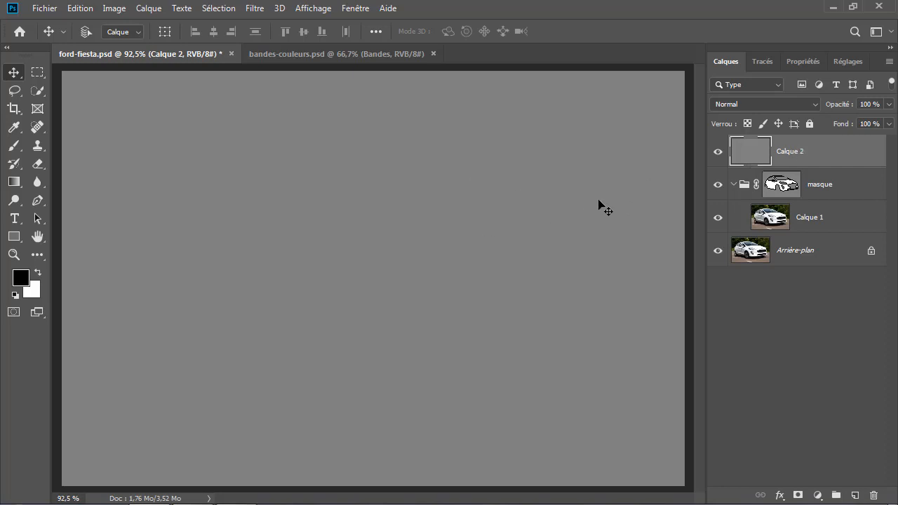
left_click_drag(840, 154, 841, 187)
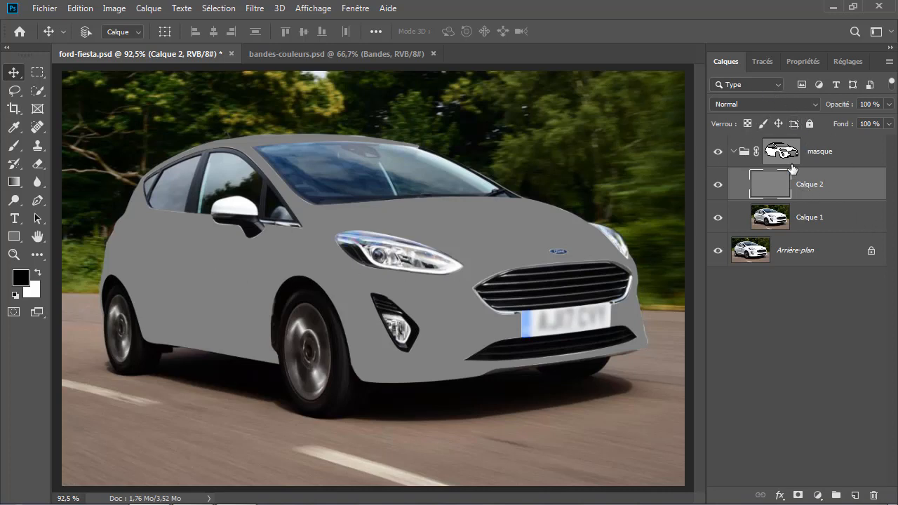
Step: Set the blend mode of the grey Calque 2 to Densité couleur +
left_click(775, 103)
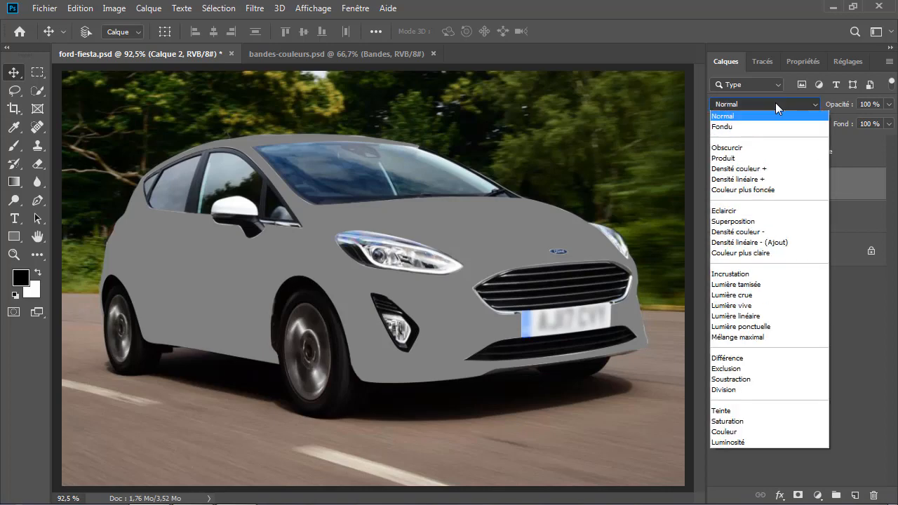
left_click(746, 170)
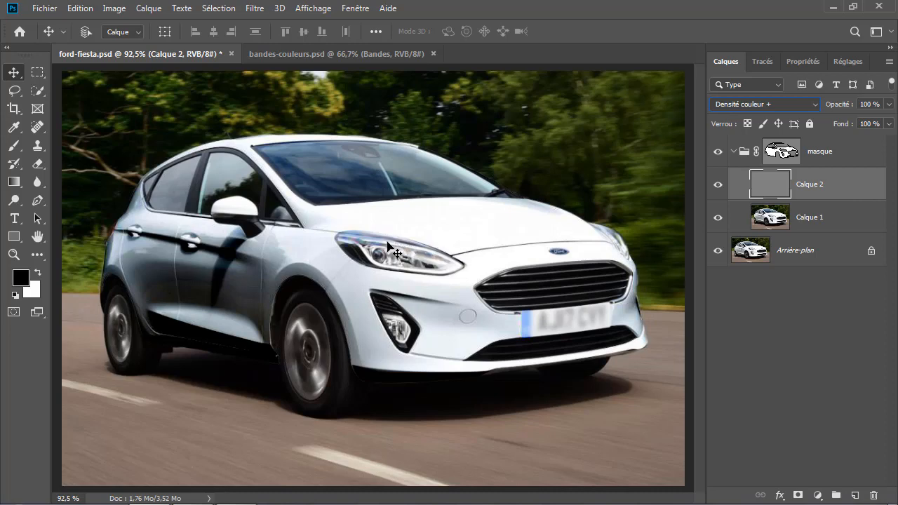
Step: Try the Fondu blend mode on the grey Calque 2, and return the layer to Normal
left_click(786, 103)
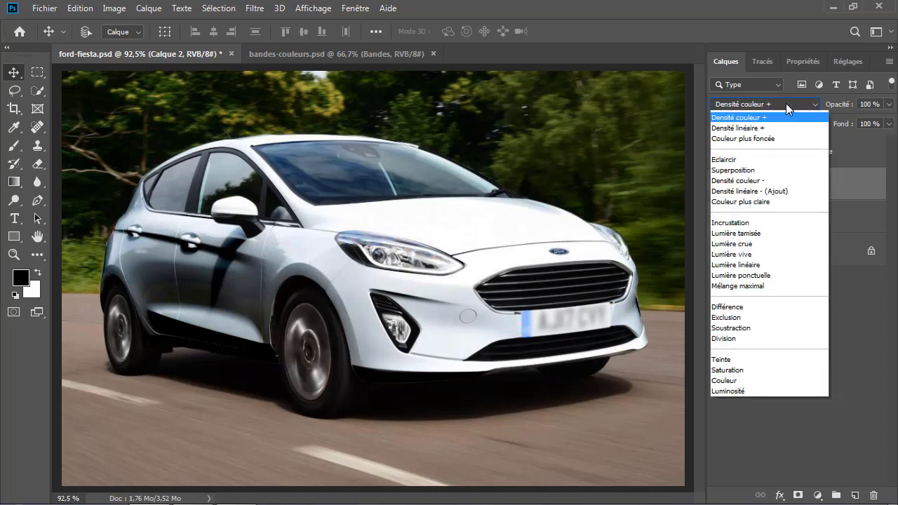
left_click(748, 126)
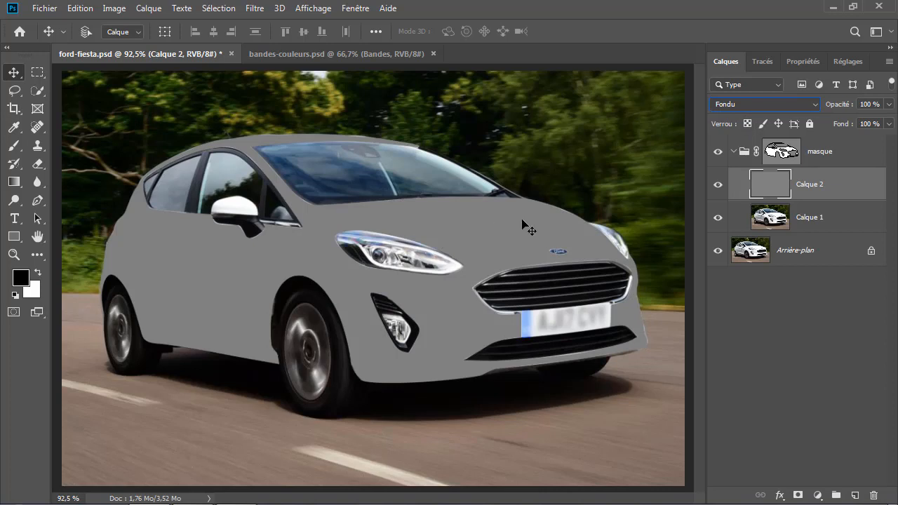
left_click(780, 104)
left_click(768, 105)
left_click(759, 105)
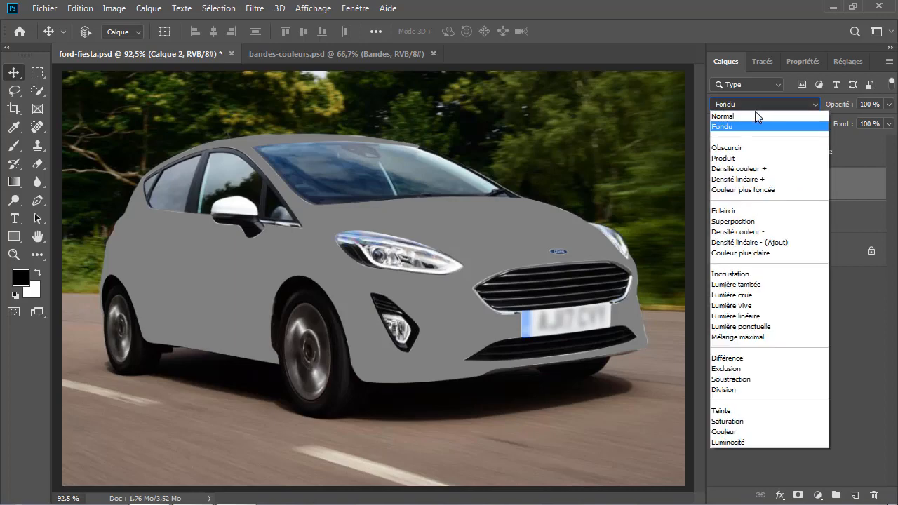
left_click(758, 116)
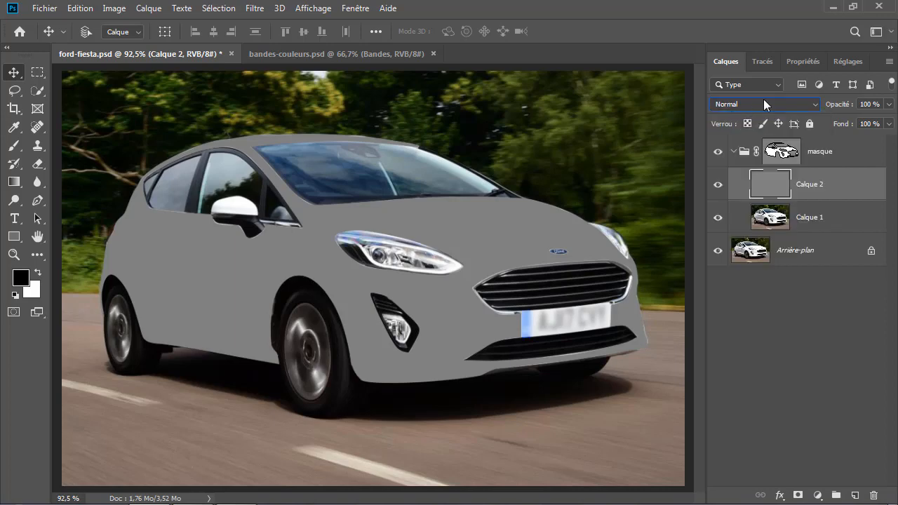
Step: Compare the Produit and Densité couleur + blend modes on the grey Calque 2, and delete the layer
left_click(767, 105)
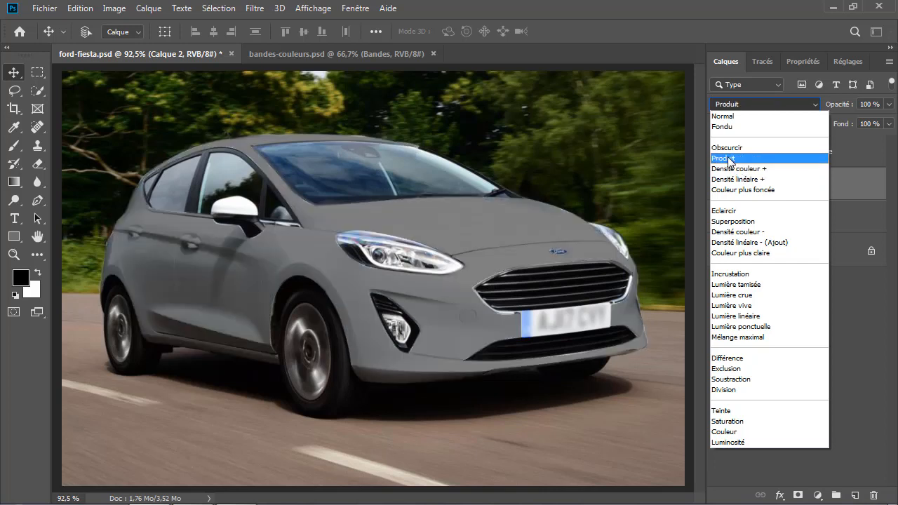
left_click(730, 161)
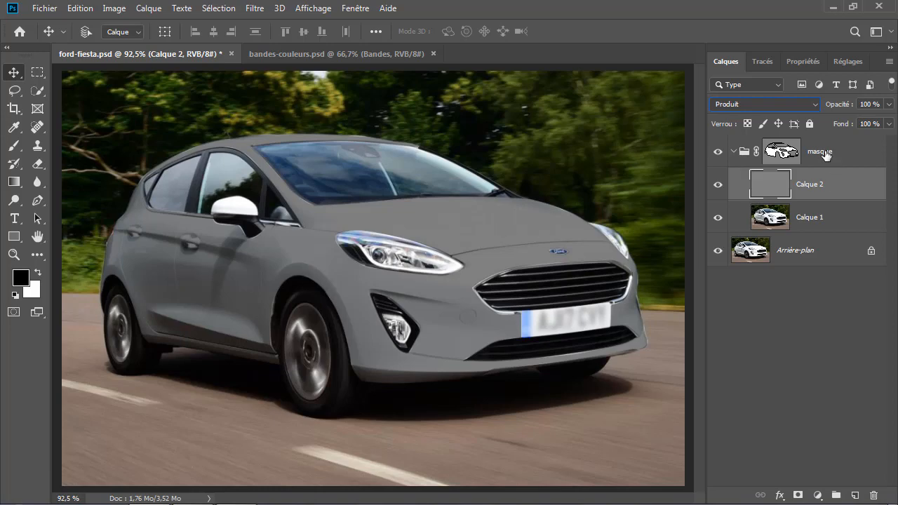
left_click(783, 105)
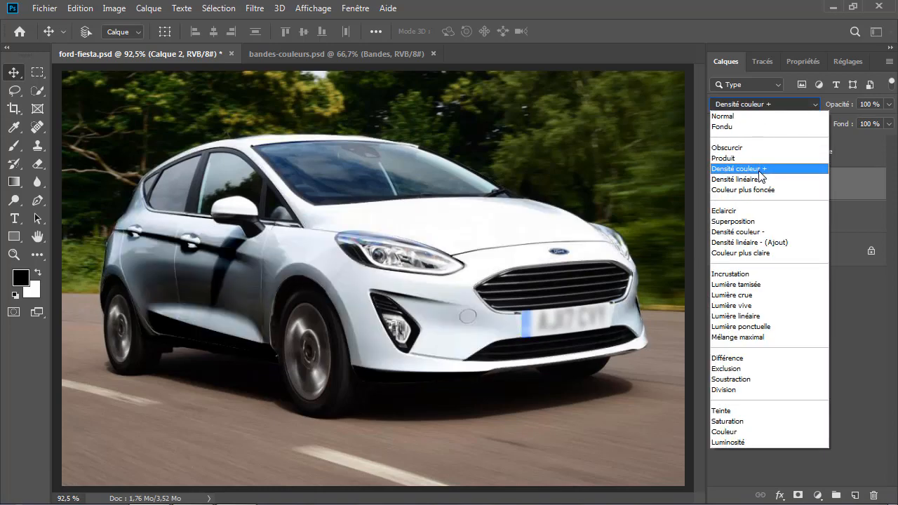
left_click(739, 169)
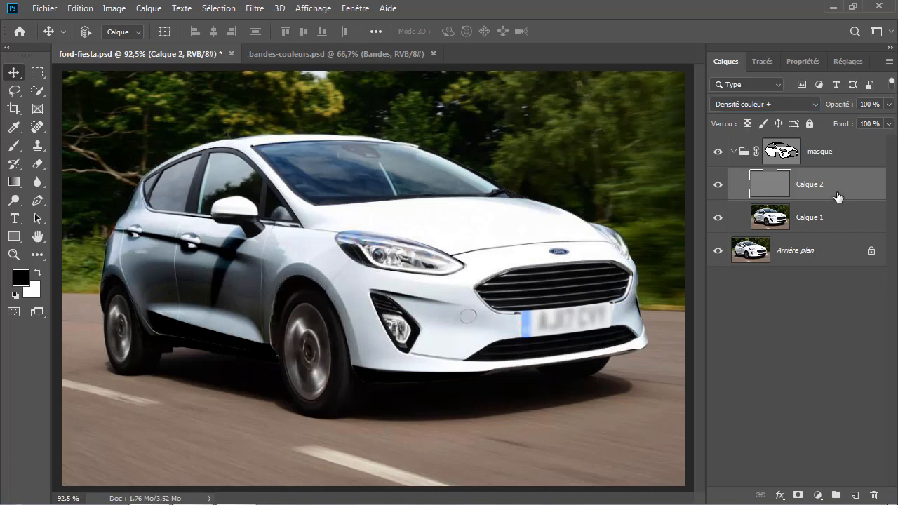
key("Delete")
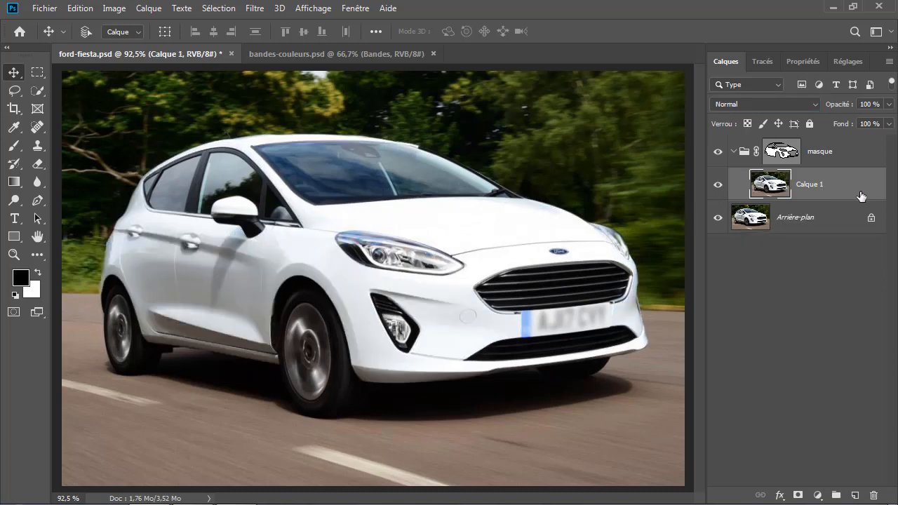
Step: Add a solid-colour fill layer above Calque 1 with 0% saturation and 50% brightness
left_click(818, 496)
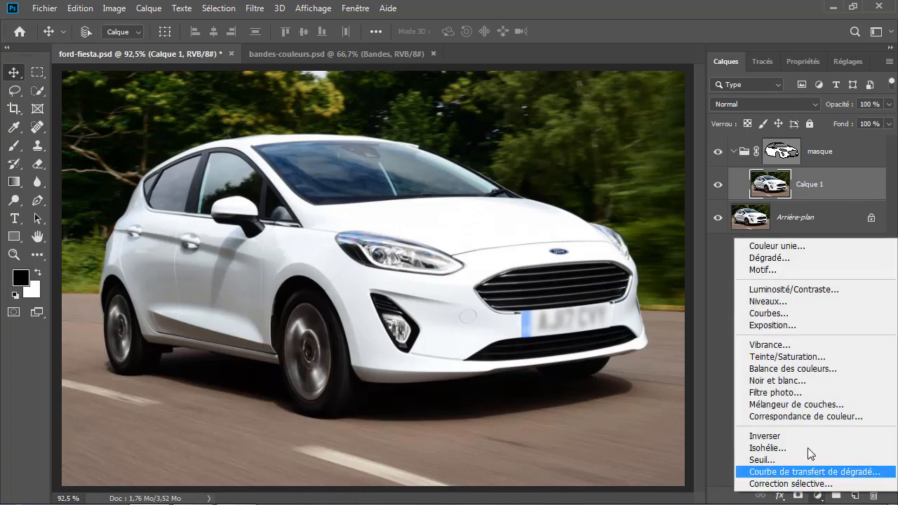
left_click(796, 250)
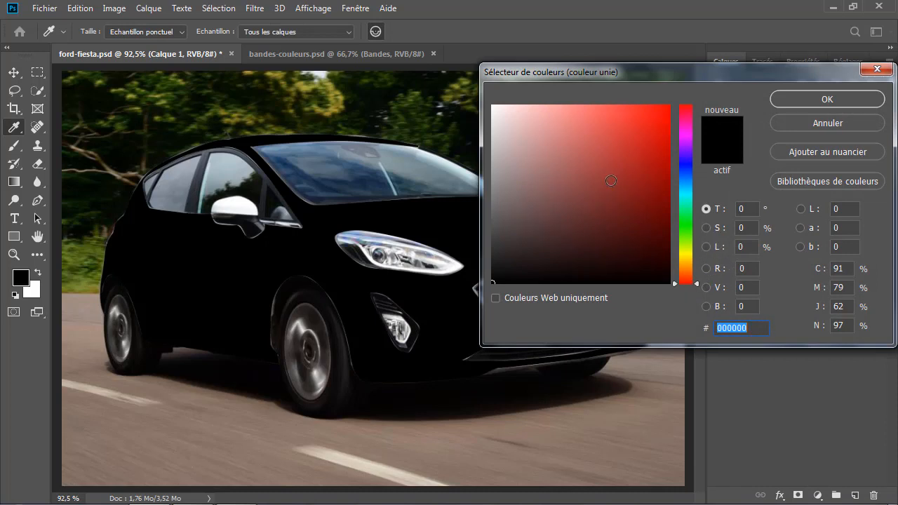
mouse_move(502, 204)
left_mouse_down()
mouse_move(494, 189)
mouse_move(493, 198)
left_mouse_up()
double_click(745, 227)
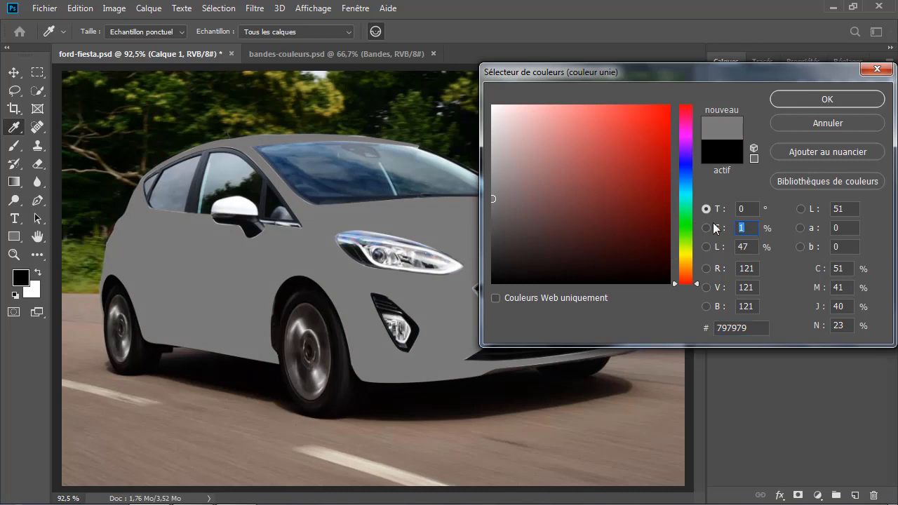
type("050")
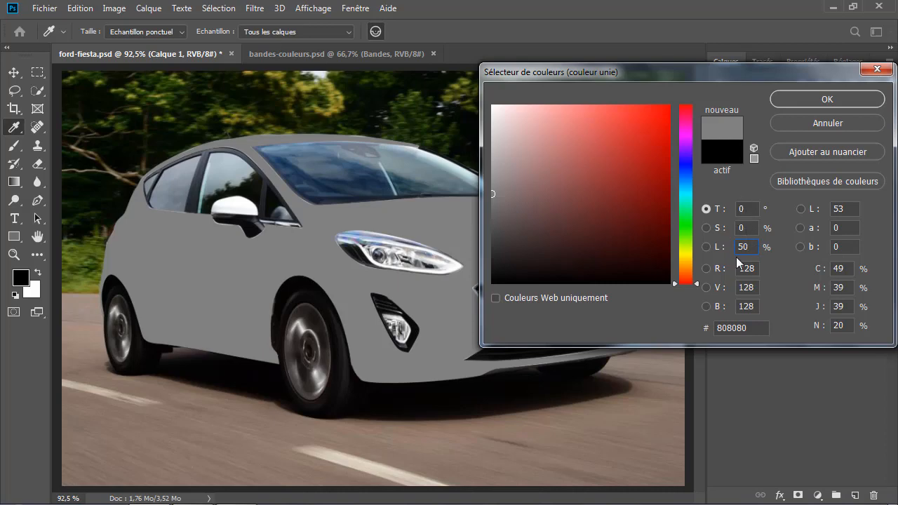
left_click(790, 94)
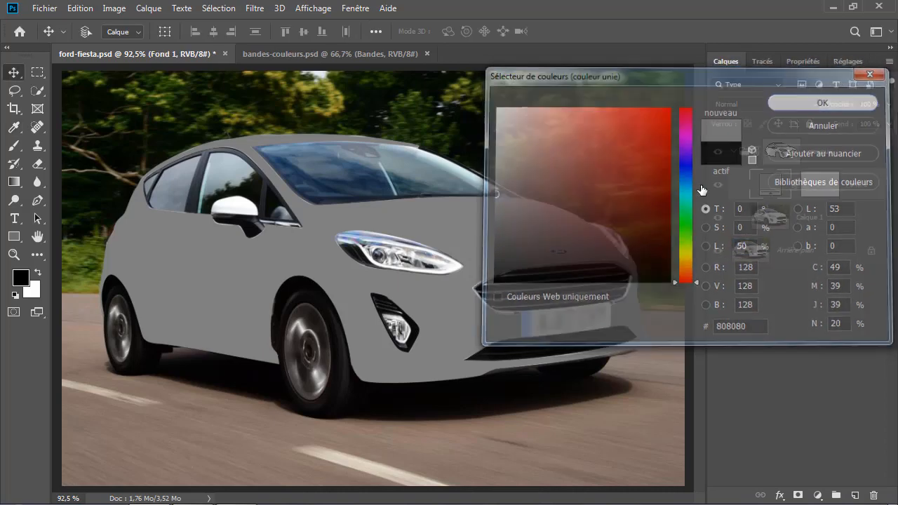
Step: Try the Densité couleur + blend mode on the grey fill layer, and delete that layer
left_click(788, 105)
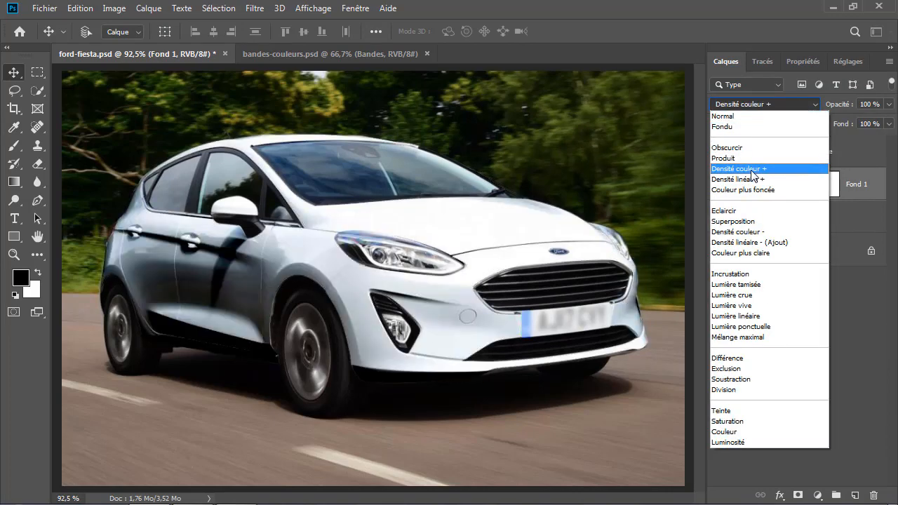
left_click(752, 170)
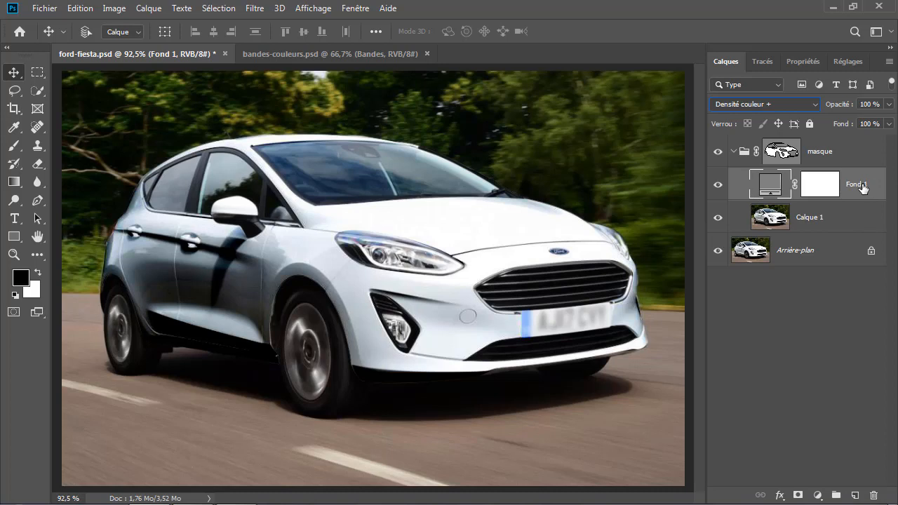
left_click_drag(862, 188, 873, 495)
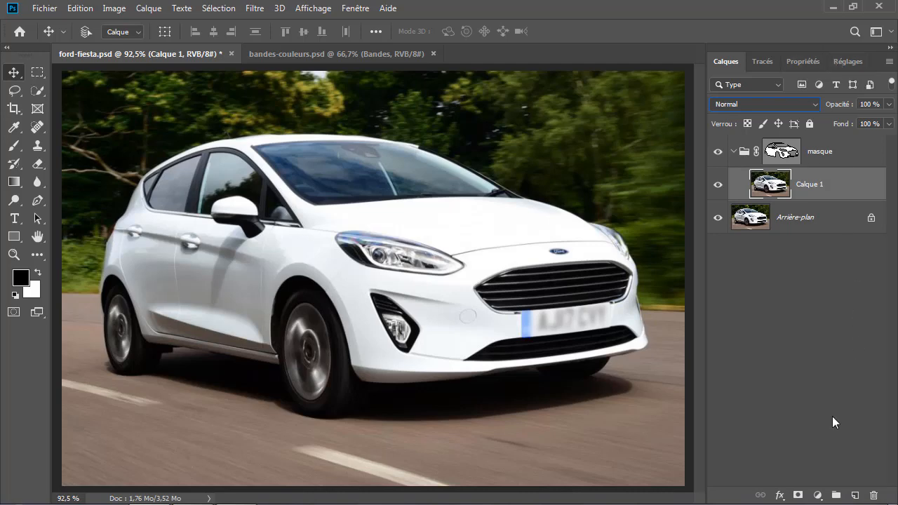
Step: Add a Courbes adjustment layer above Calque 1 in the masque group and set its blend mode to Densité linéaire +
left_click(820, 494)
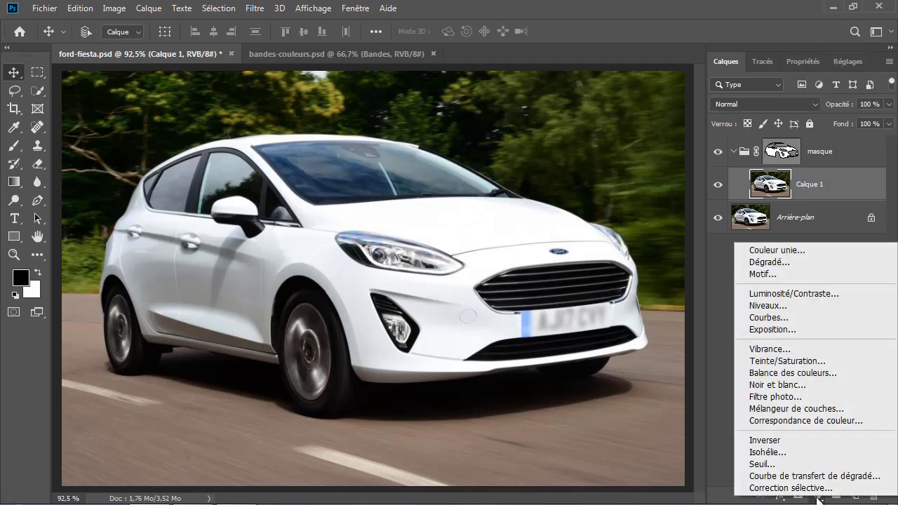
left_click(798, 320)
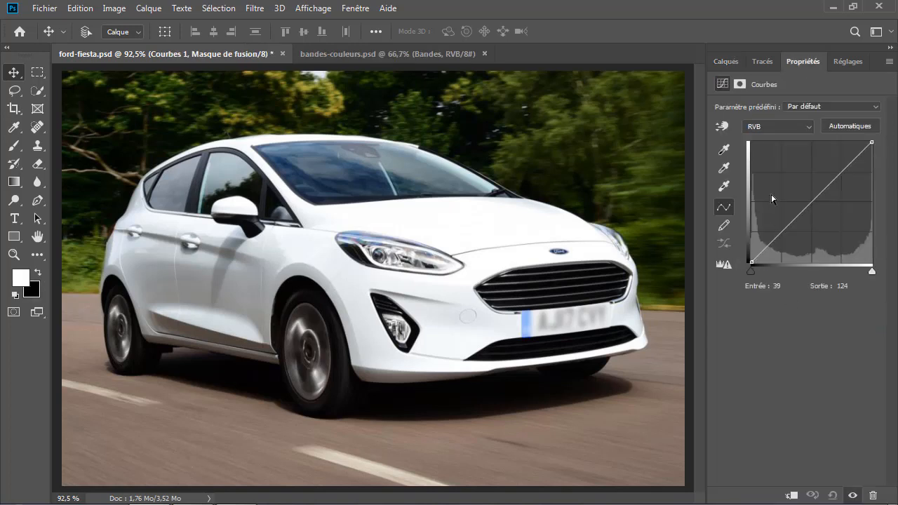
left_click(724, 60)
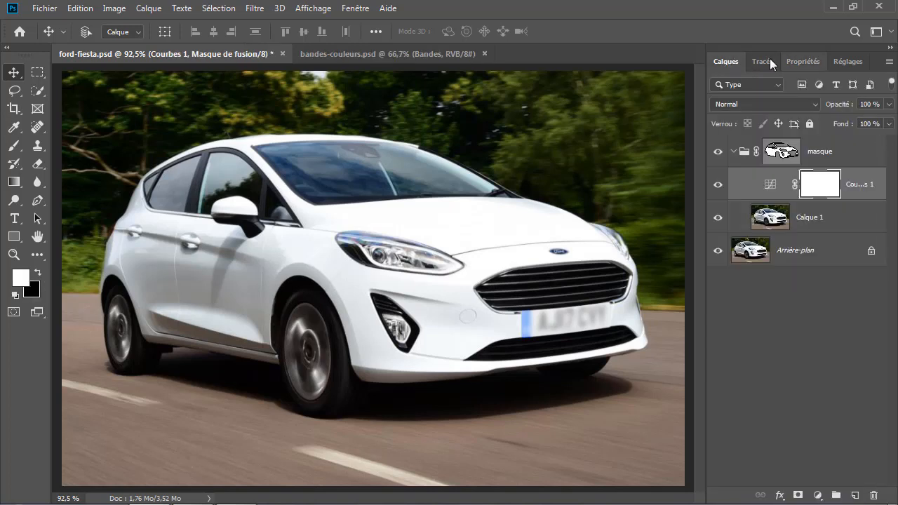
left_click(773, 107)
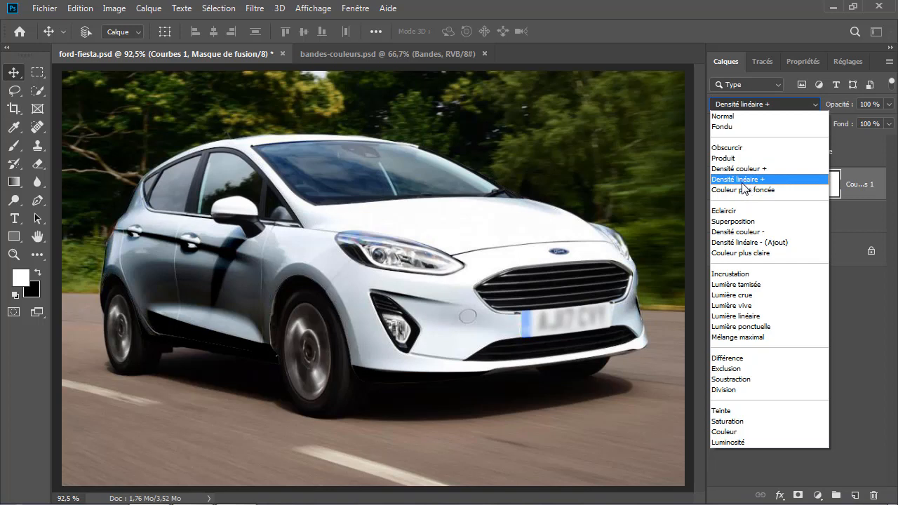
left_click(744, 186)
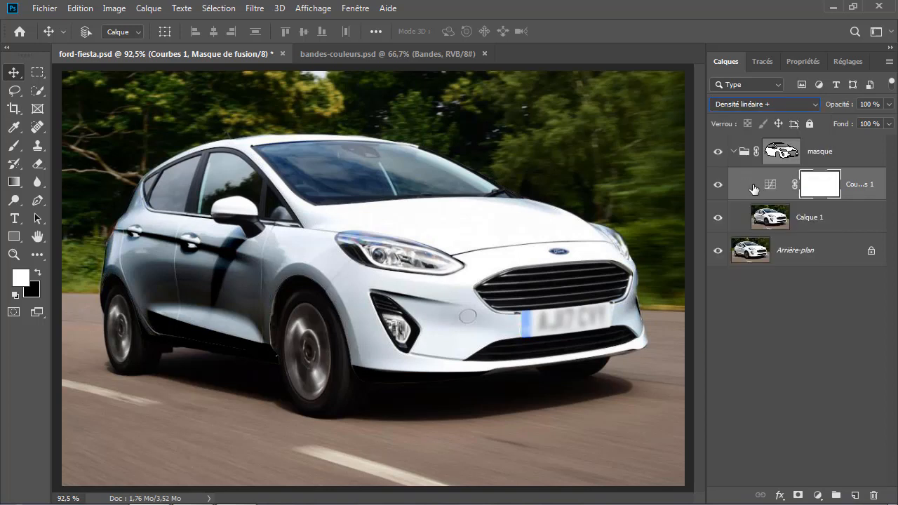
left_click(864, 193)
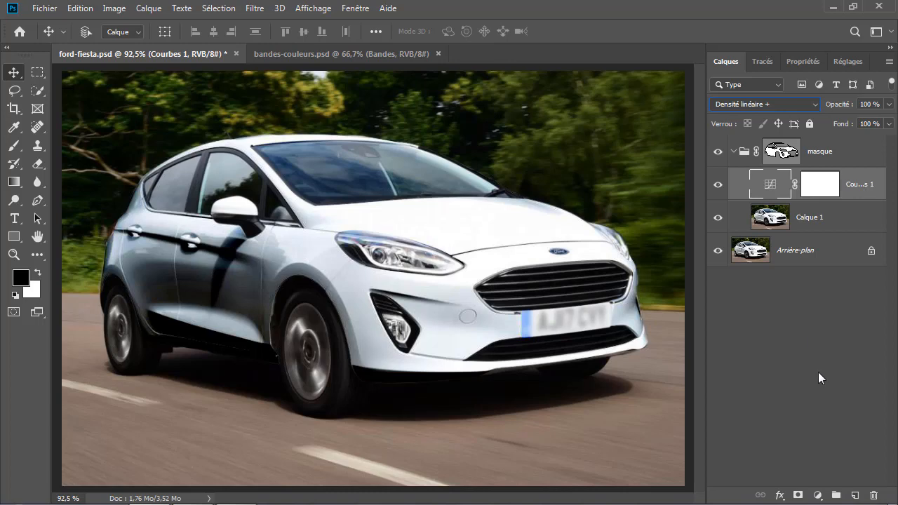
Step: Add an orange solid-colour fill layer (#fa7d18) above the Courbes layer and set its blend mode to Produit
left_click(816, 494)
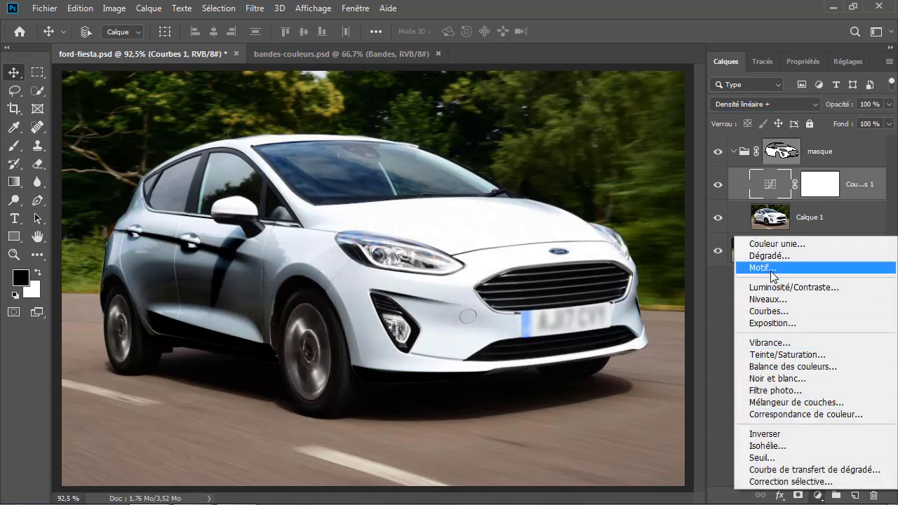
left_click(785, 245)
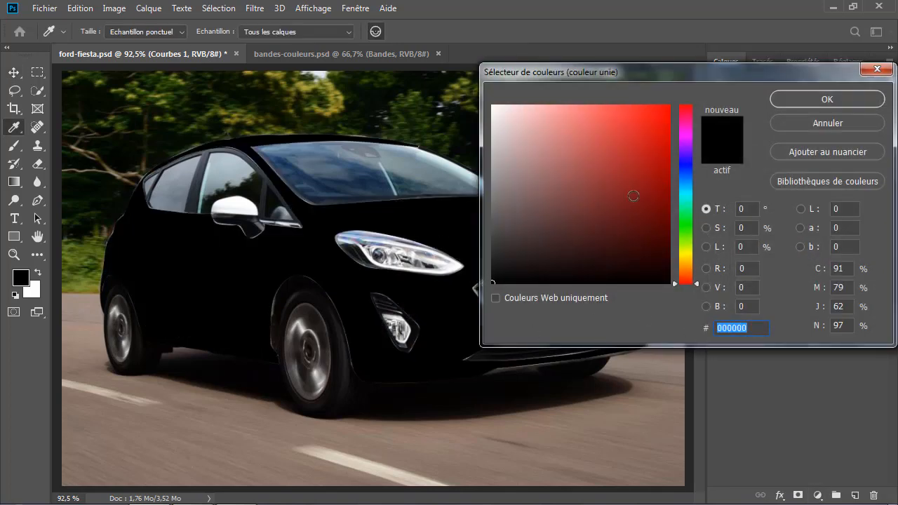
left_click(642, 182)
left_click(687, 265)
mouse_move(687, 265)
left_mouse_down()
mouse_move(687, 284)
mouse_move(685, 271)
left_mouse_up()
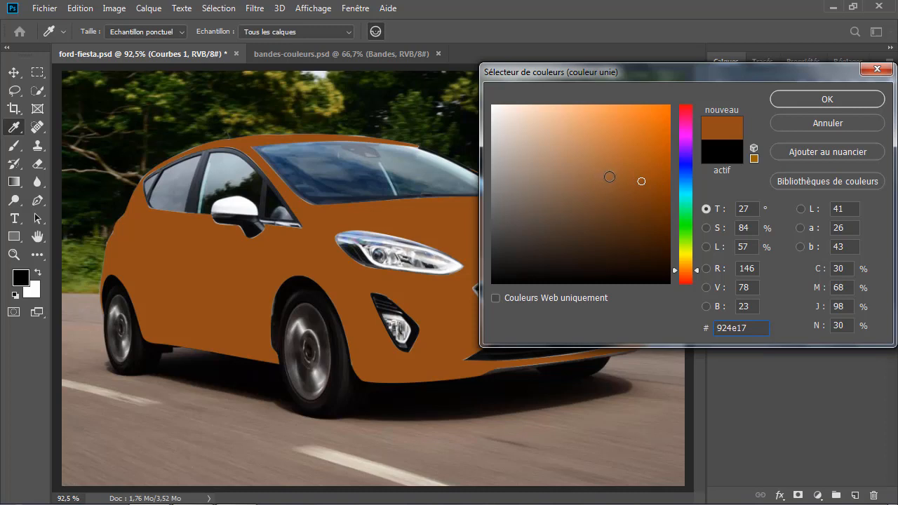
left_click_drag(640, 181, 675, 184)
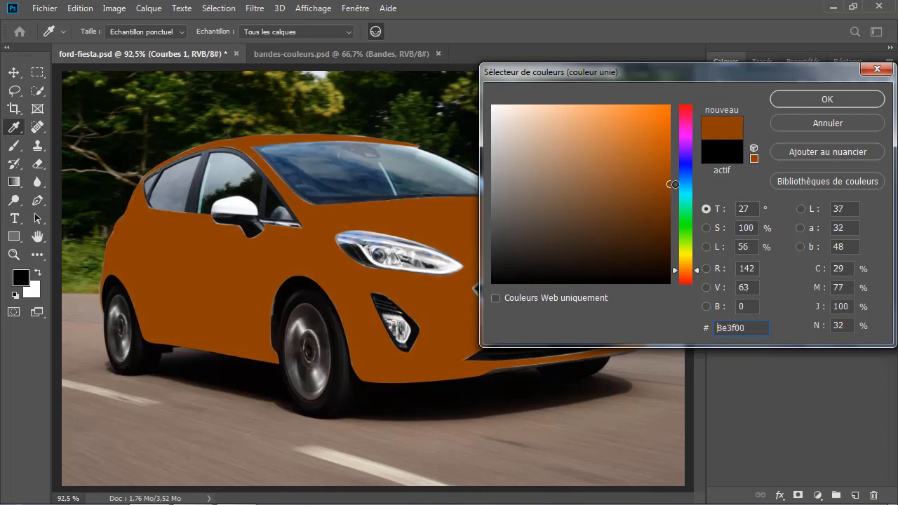
left_click(668, 183)
left_click_drag(669, 185, 666, 113)
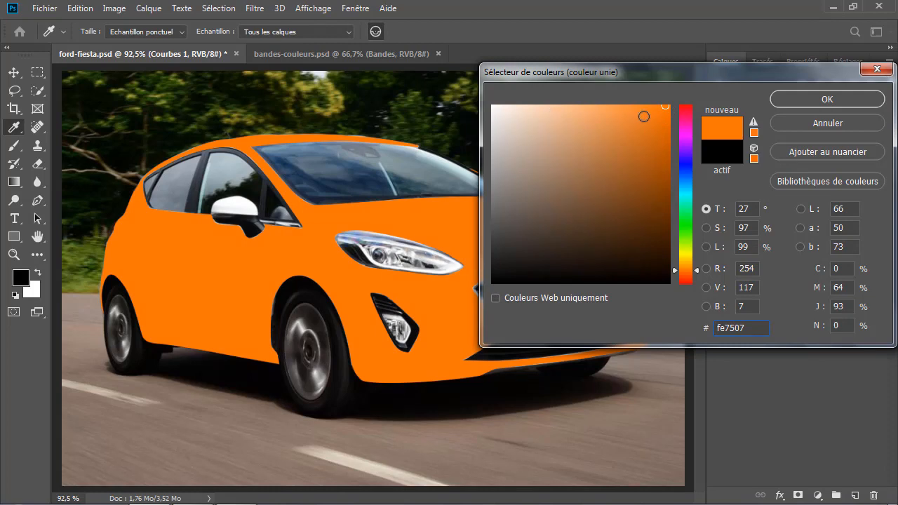
mouse_move(667, 107)
left_mouse_down()
mouse_move(652, 205)
mouse_move(658, 287)
mouse_move(646, 184)
mouse_move(646, 111)
mouse_move(647, 155)
mouse_move(653, 108)
left_mouse_up()
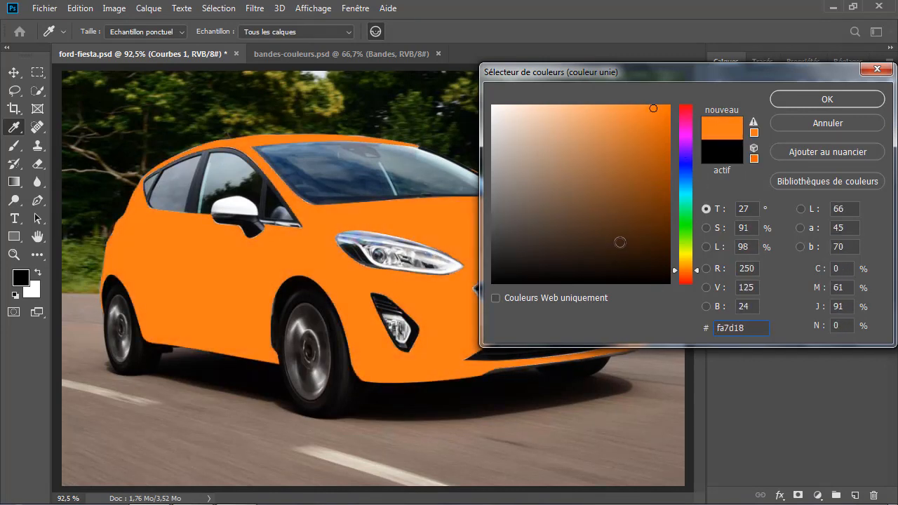
left_click(827, 100)
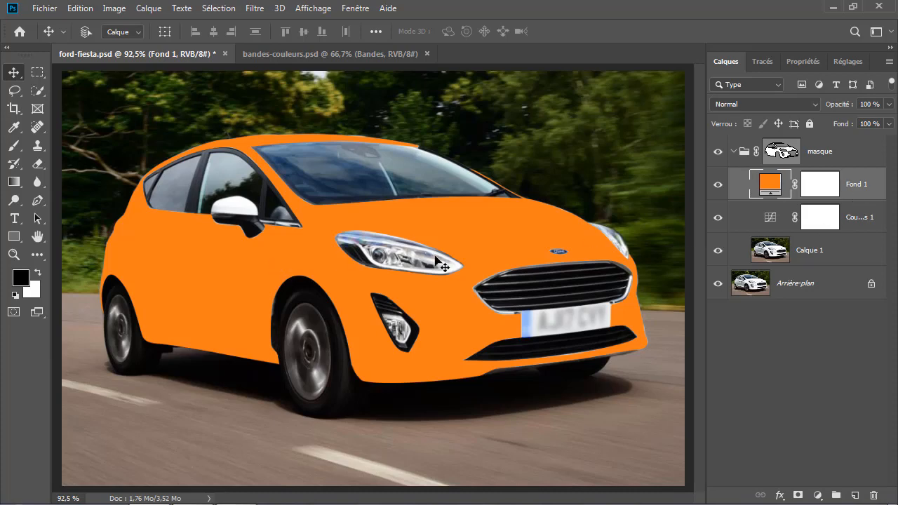
left_click(790, 106)
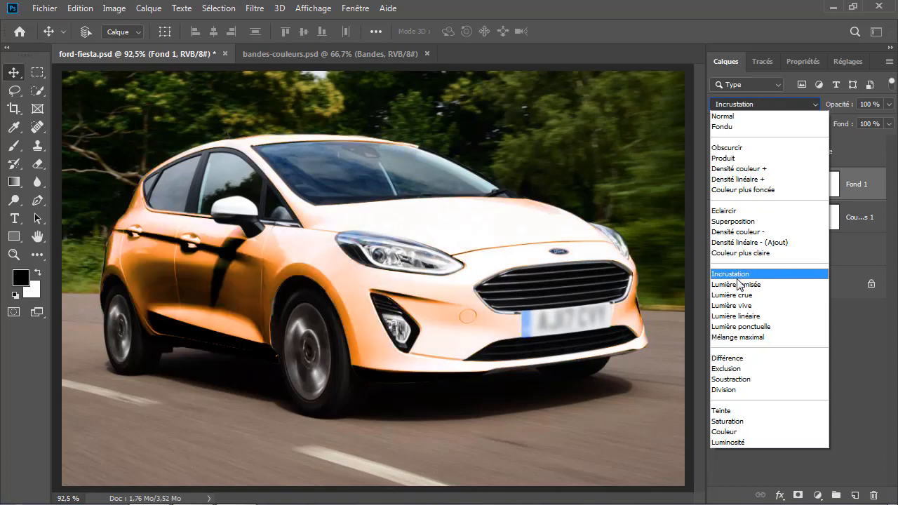
left_click(730, 159)
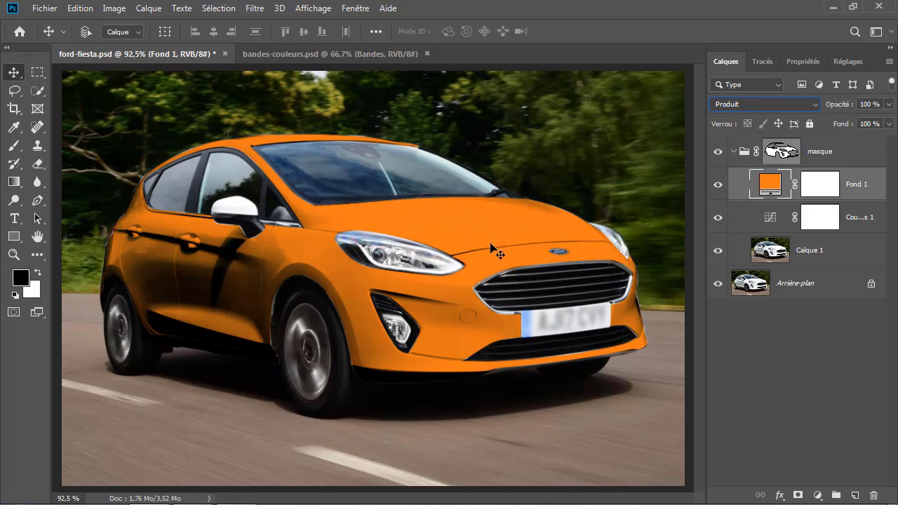
Step: Change the Fond 1 fill layer's colour to yellow (#fad218)
double_click(767, 186)
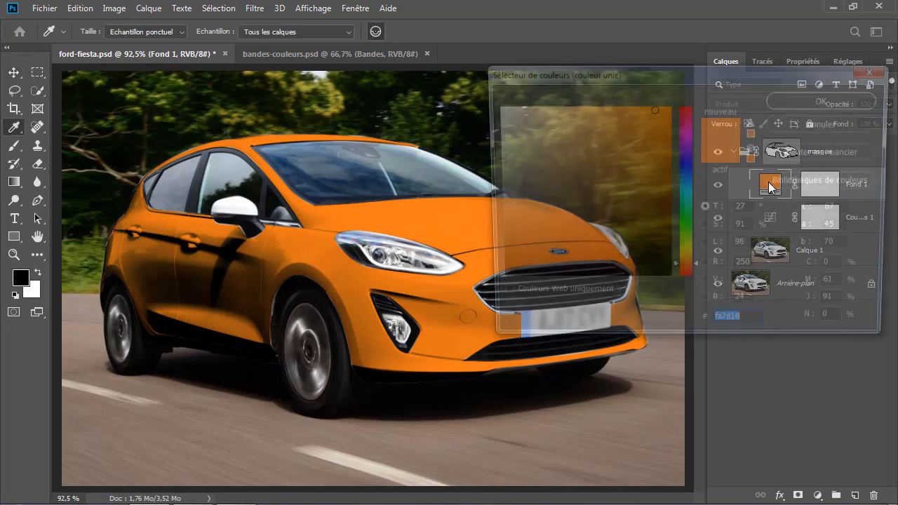
left_click(685, 134)
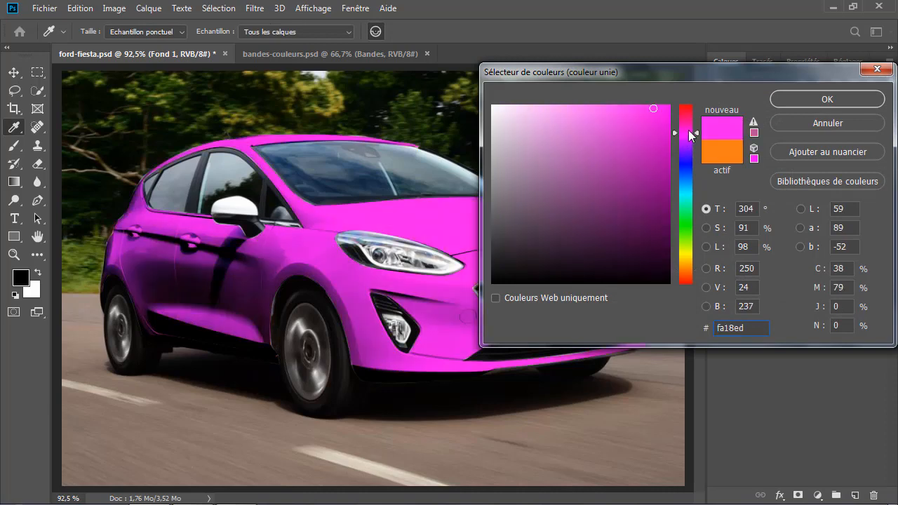
left_click_drag(695, 134, 687, 259)
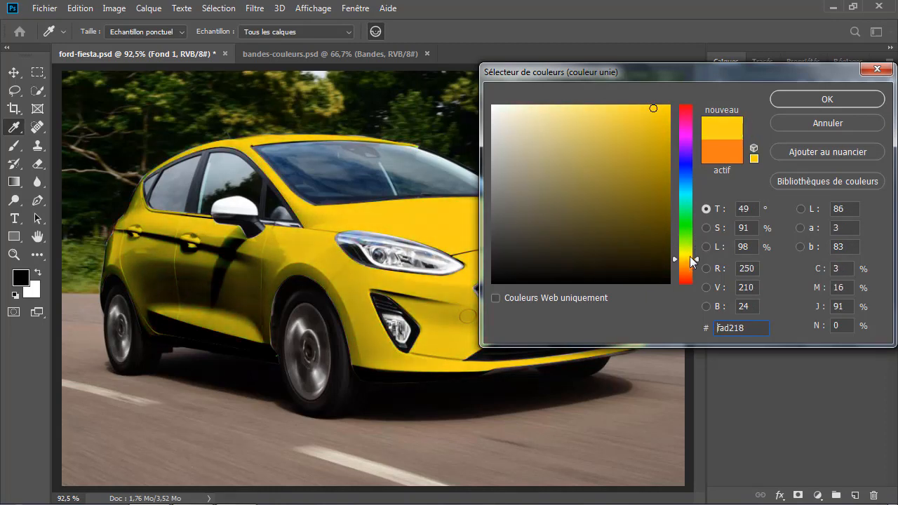
left_click(805, 100)
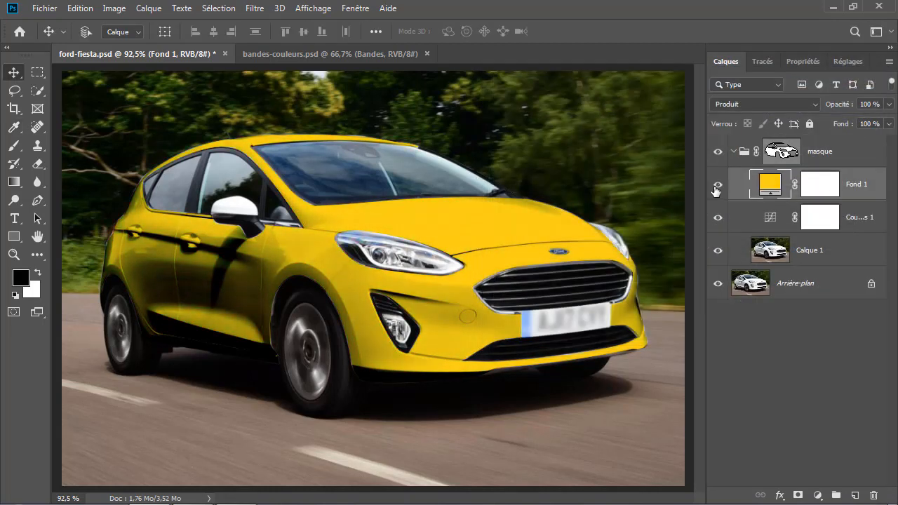
Step: Hide the yellow Fond 1 layer and add a Teinte/Saturation adjustment layer above the Courbes layer
left_click(716, 184)
left_click(853, 220)
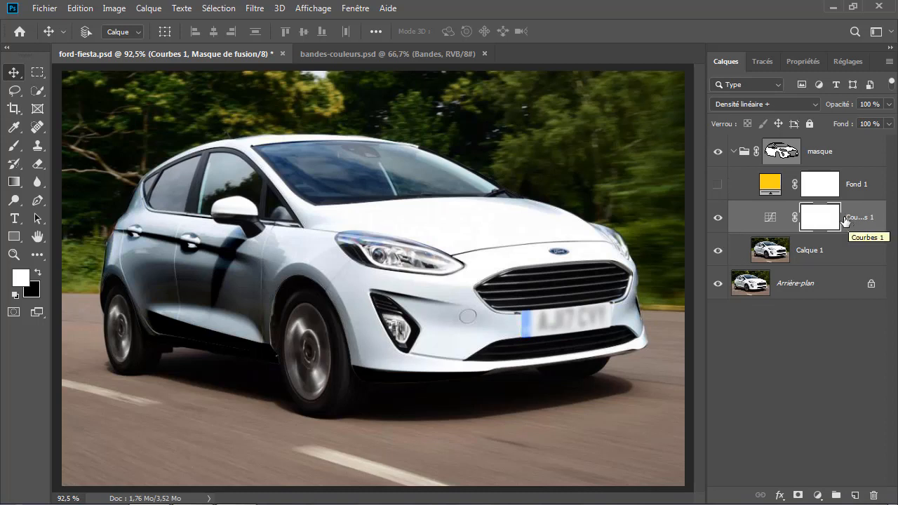
left_click(834, 64)
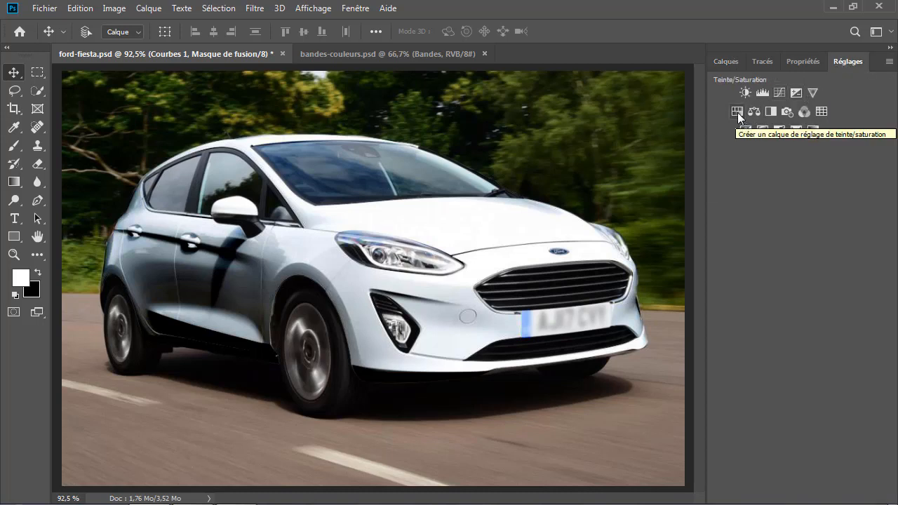
left_click(727, 62)
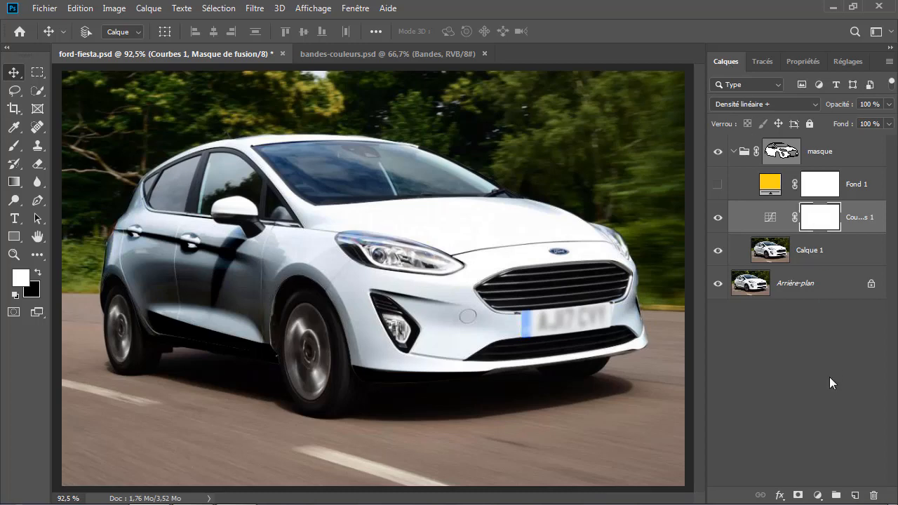
left_click(816, 496)
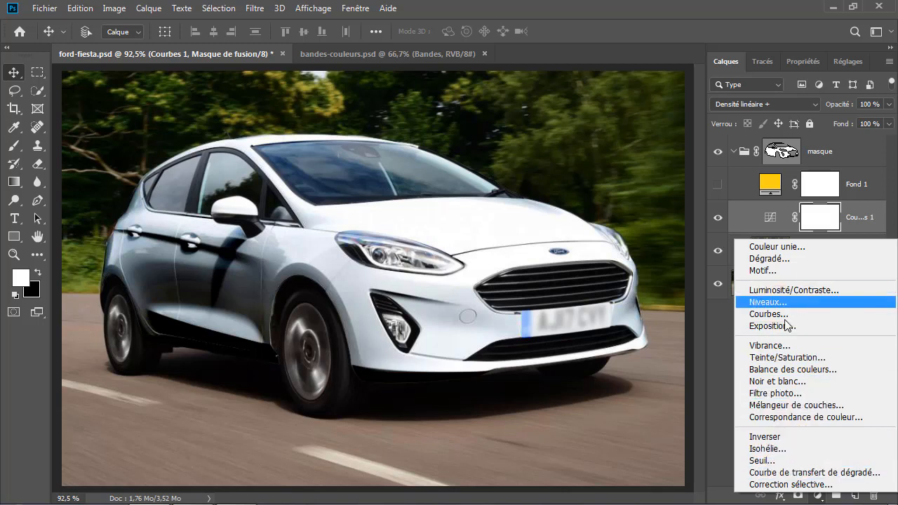
left_click(778, 359)
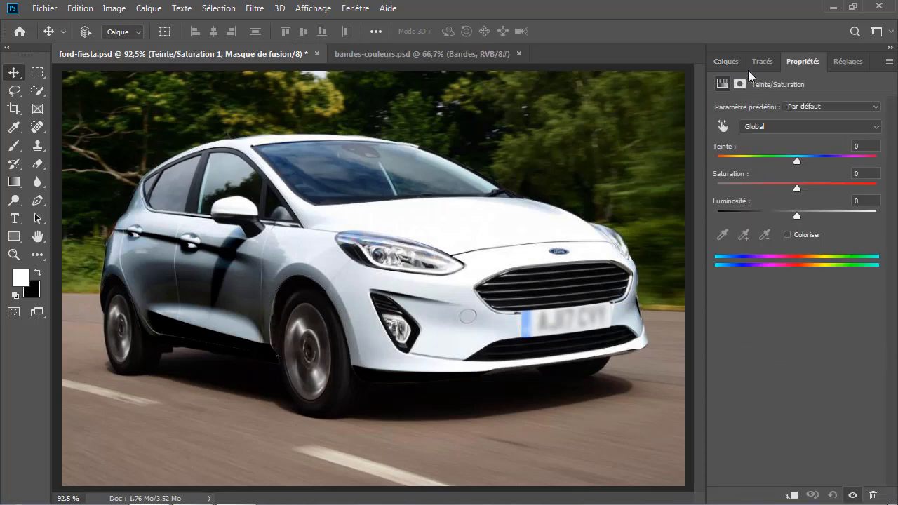
left_click(731, 64)
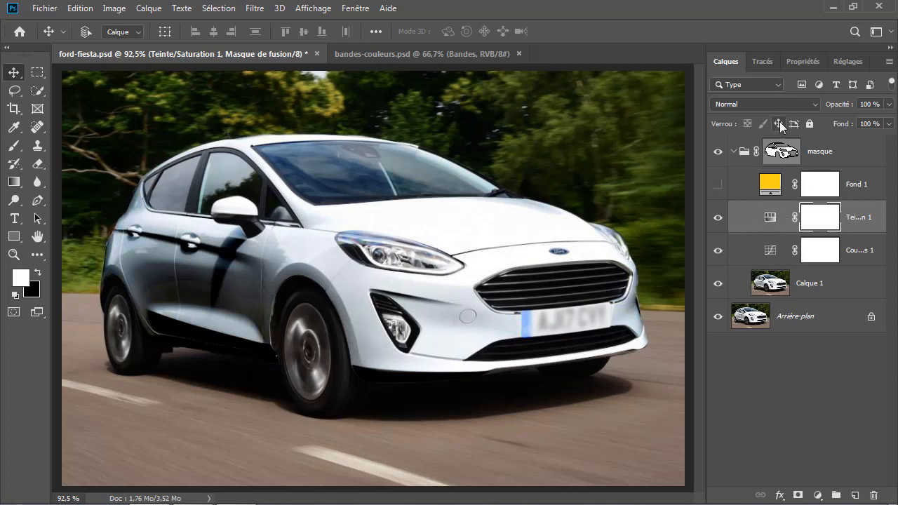
Step: Try shifting the Teinte/Saturation layer's Teinte to -128, -154 and -141 without colorizing
double_click(767, 219)
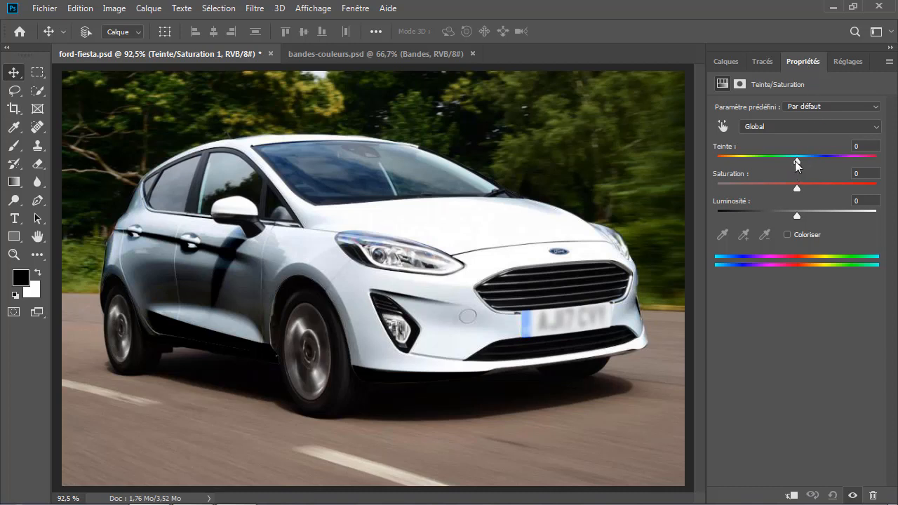
left_click_drag(797, 161, 734, 164)
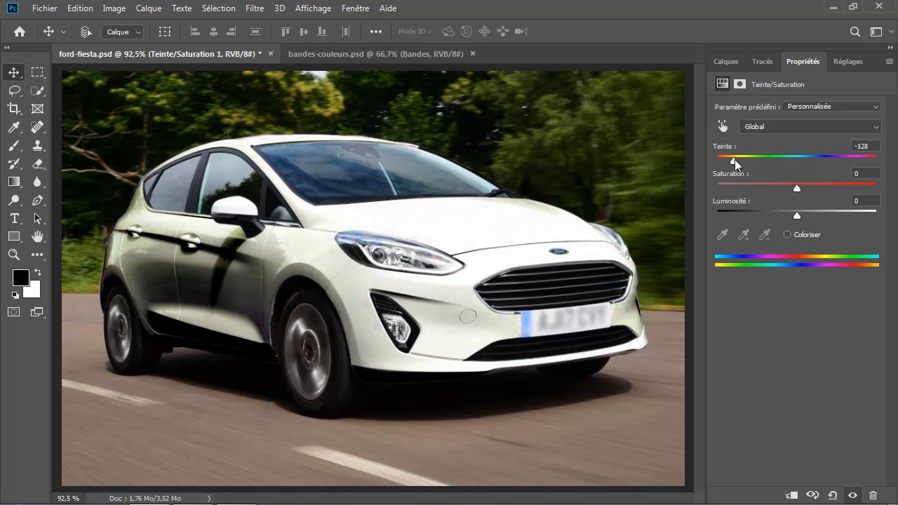
left_click_drag(735, 160, 725, 161)
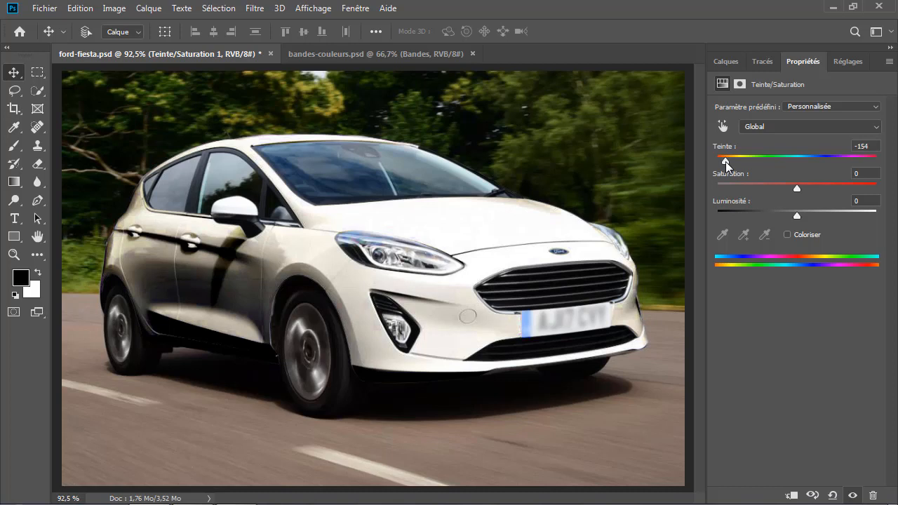
left_click_drag(725, 161, 731, 178)
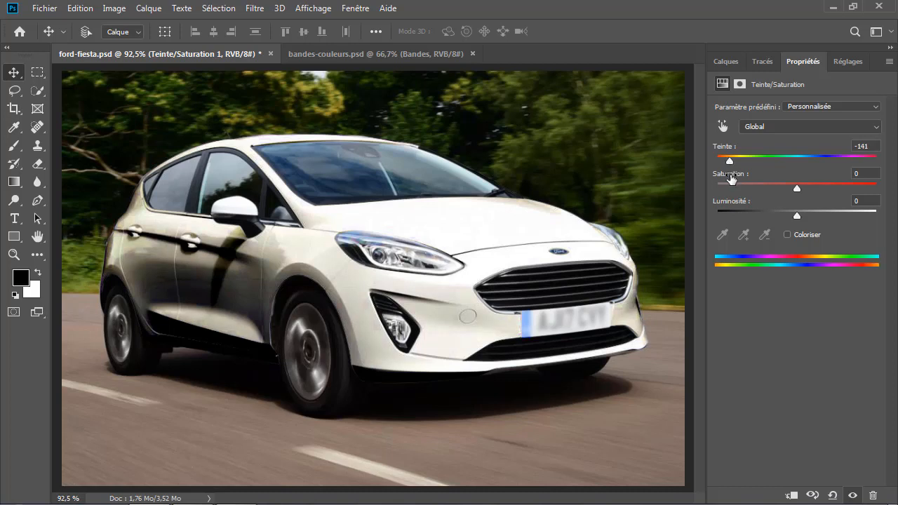
Step: Enable Coloriser on the Teinte/Saturation layer and colour the bodywork blue with Teinte 224, Saturation 68 and Luminosité -23
left_click(787, 234)
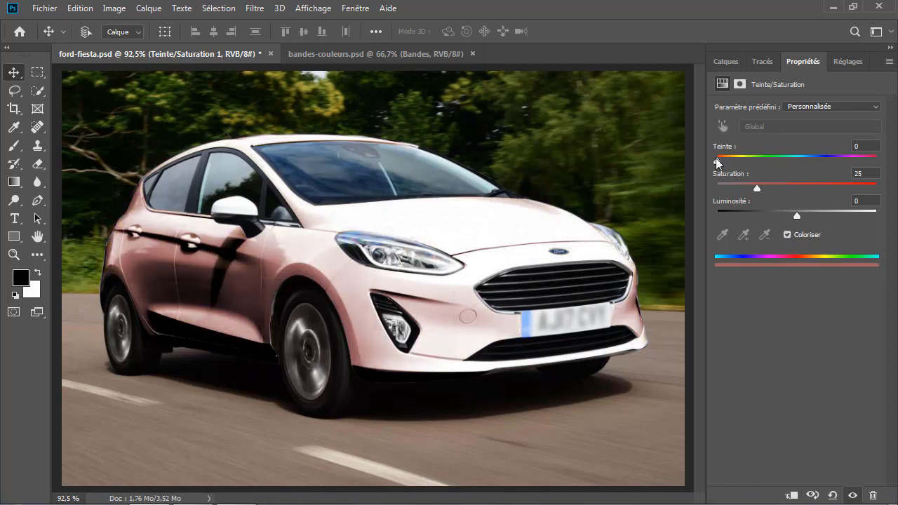
left_click_drag(716, 162, 816, 160)
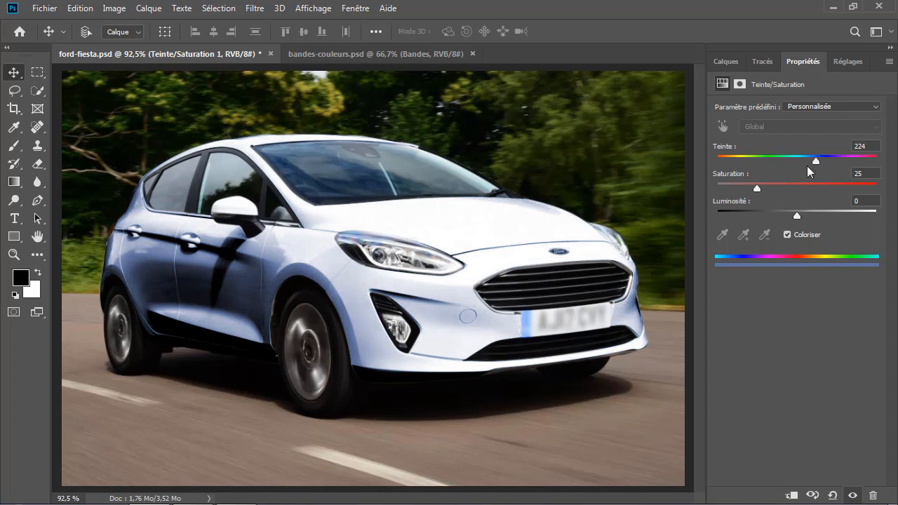
left_click_drag(760, 188, 820, 190)
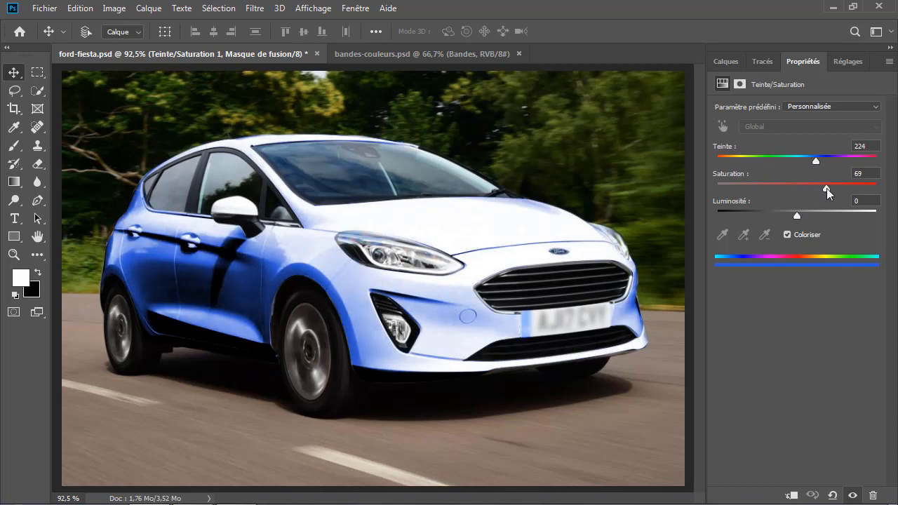
left_click_drag(835, 192, 778, 215)
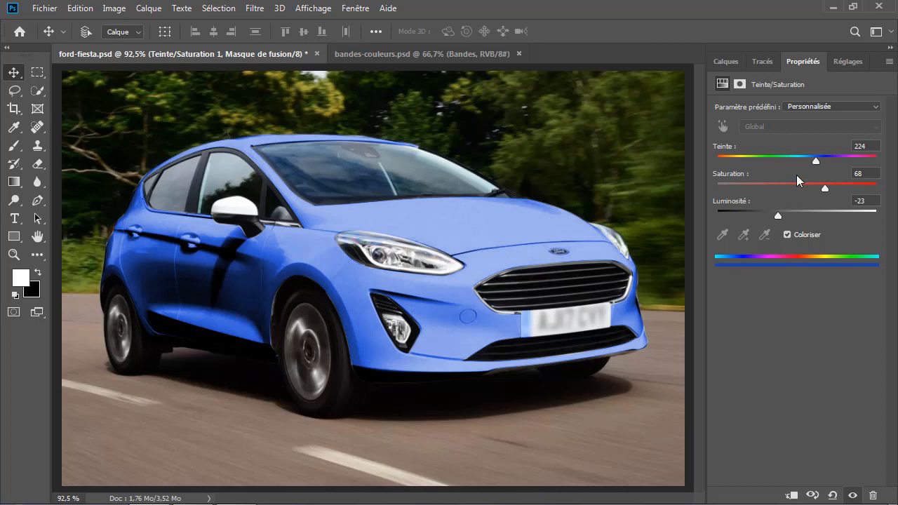
Step: Try an orange bodywork with Teinte 33, Saturation 80 and Luminosité -19 on the Teinte/Saturation layer
left_click_drag(812, 165, 732, 178)
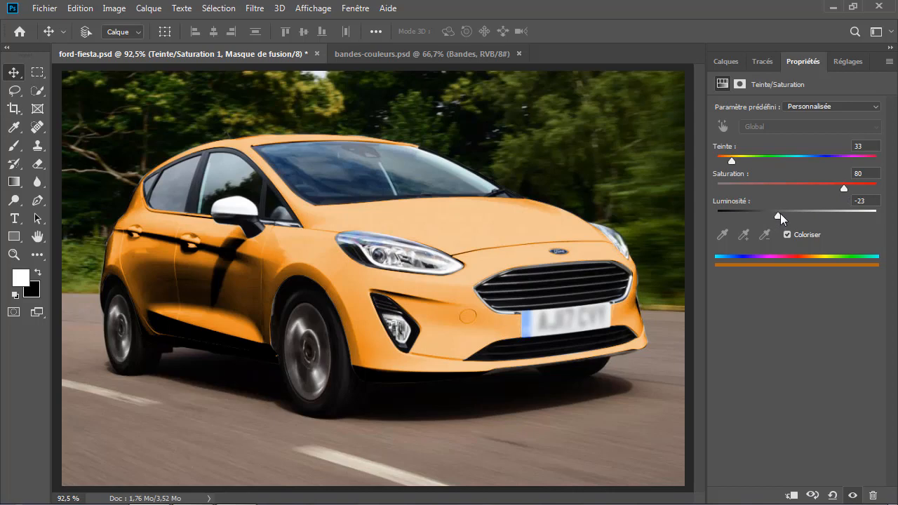
mouse_move(777, 215)
left_mouse_down()
mouse_move(813, 214)
mouse_move(781, 218)
left_mouse_up()
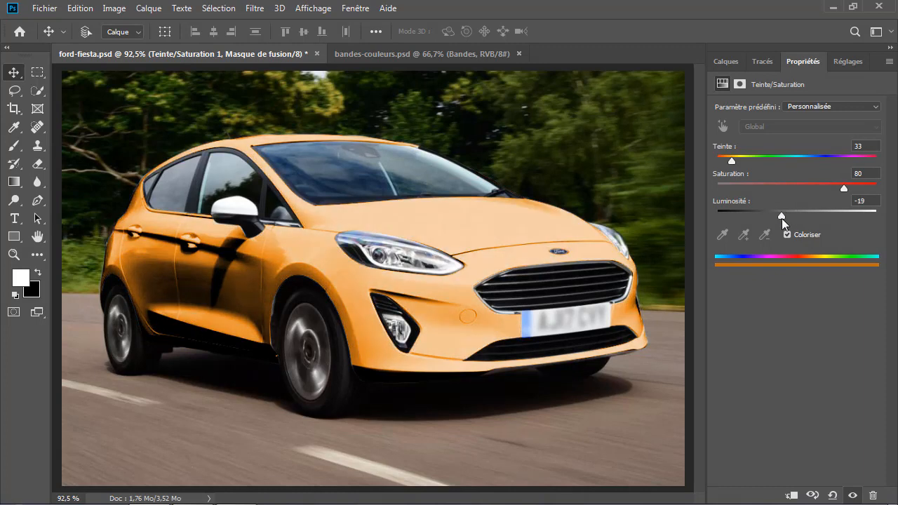
left_click(732, 59)
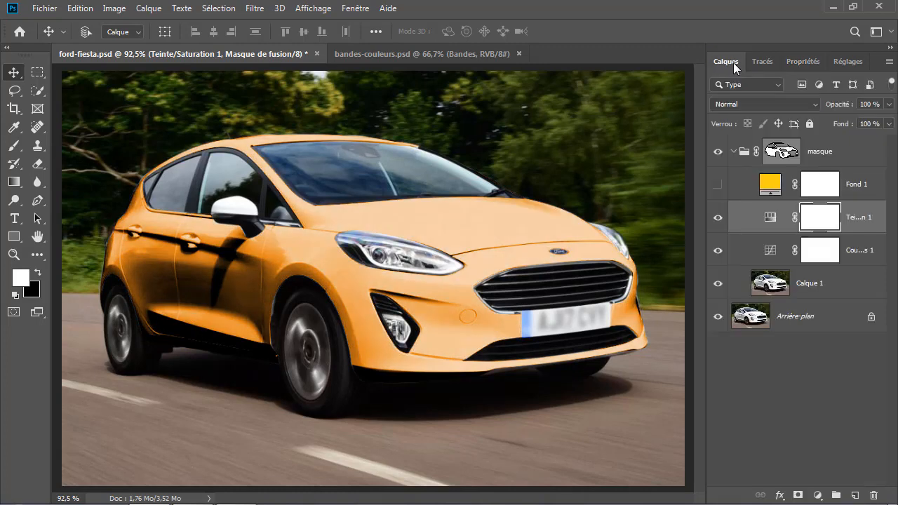
Step: Try other hues on the Teinte/Saturation layer, ending on a pale yellow with Saturation 51
left_click(758, 217)
key("g")
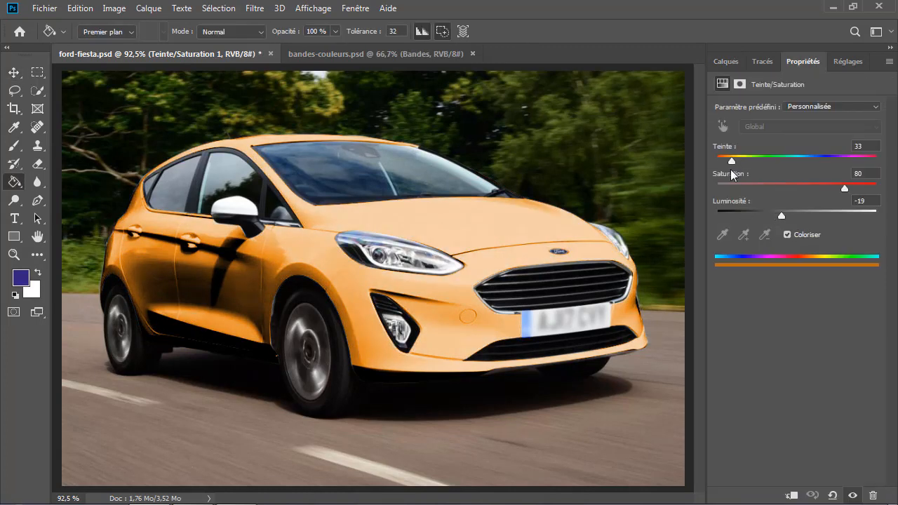
left_click_drag(732, 161, 832, 161)
left_click(816, 185)
left_click_drag(778, 189, 798, 189)
left_click_drag(832, 161, 734, 162)
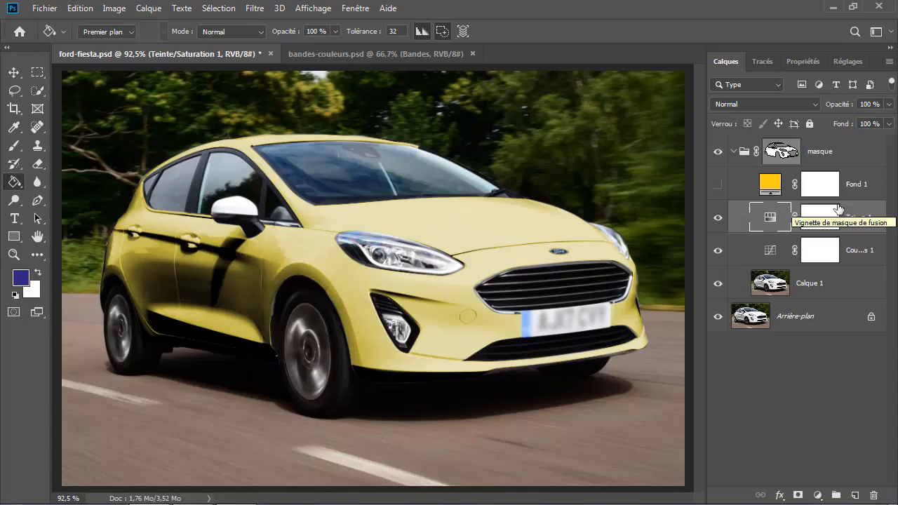
Step: Colour the bodywork green by setting the Teinte/Saturation layer to Teinte 125 and Saturation 70
double_click(769, 221)
left_click_drag(742, 160, 772, 160)
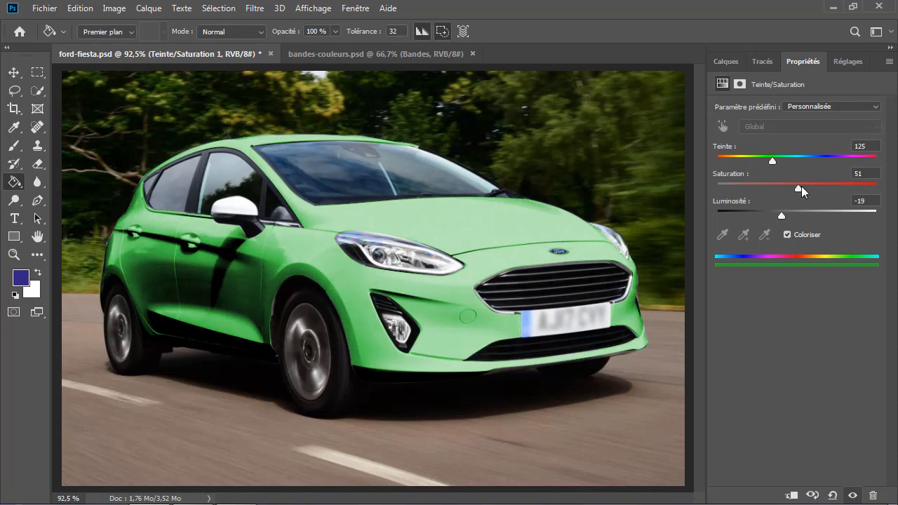
left_click_drag(832, 185, 829, 188)
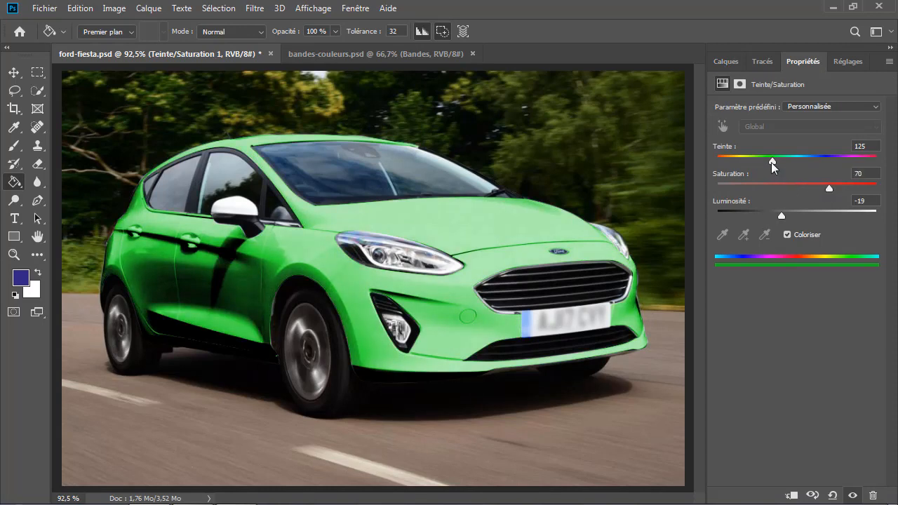
Step: Set the Luminosité to -68 and shift the Teinte from a trial blue at 228 to purple at 293
left_click_drag(772, 162, 821, 160)
left_click_drag(775, 215, 742, 216)
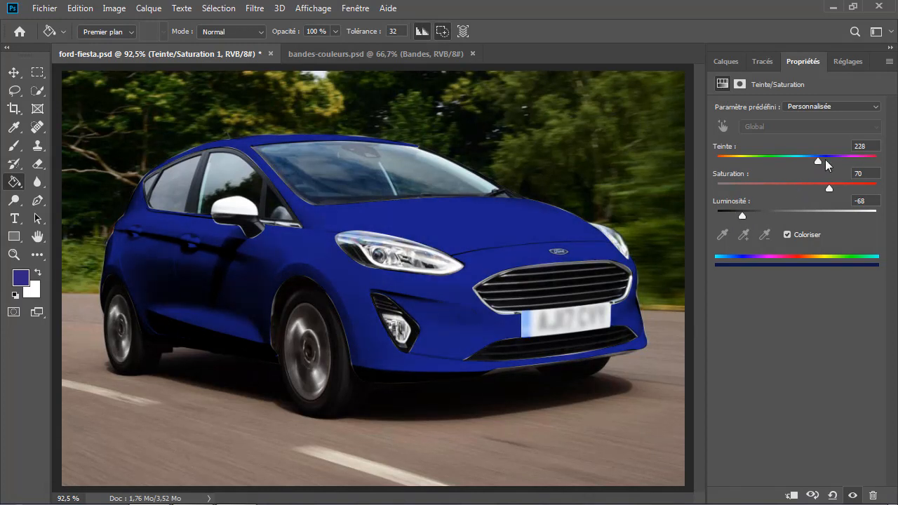
left_click_drag(825, 160, 846, 160)
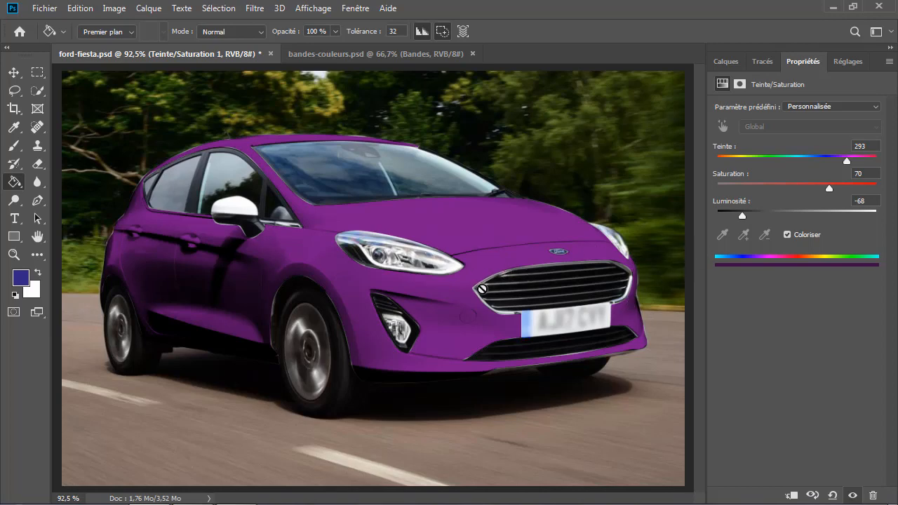
Step: Move the masque group's vector mask anchor point inward at the grille's pointed corner near the headlight, using the Direct Selection tool
key("ctrl+plus")
key("ctrl+plus")
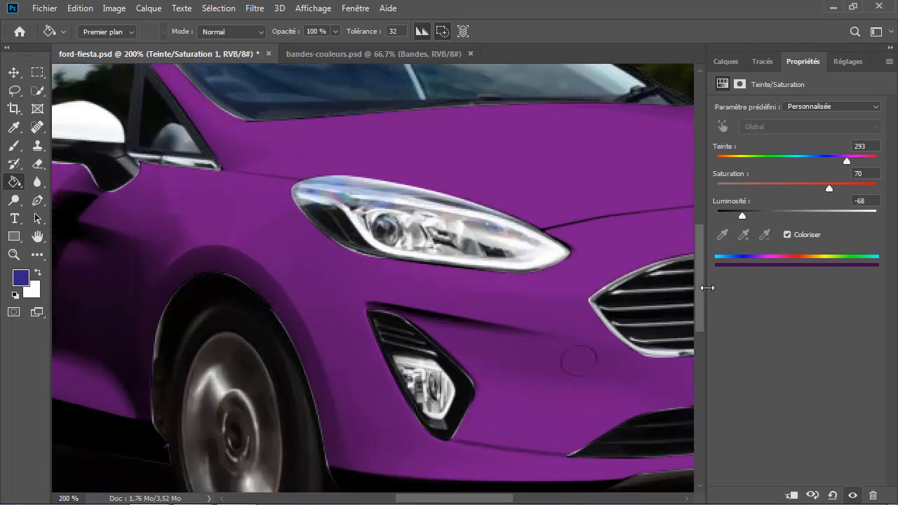
key("ctrl+plus")
left_click_drag(513, 265, 198, 176)
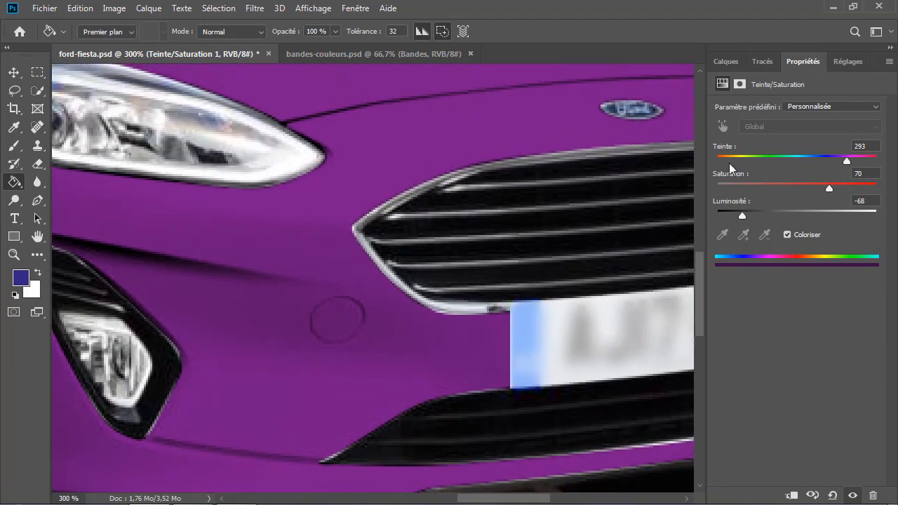
left_click(726, 62)
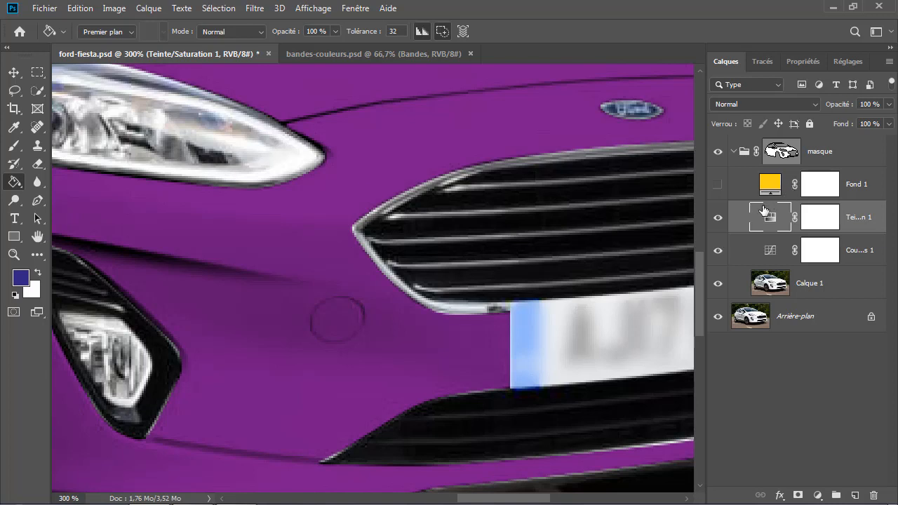
left_click(786, 154)
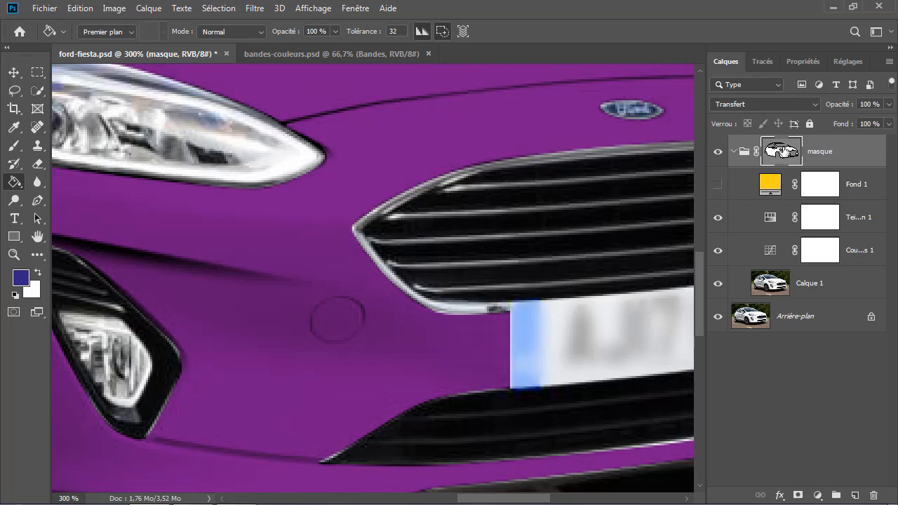
left_click(39, 217)
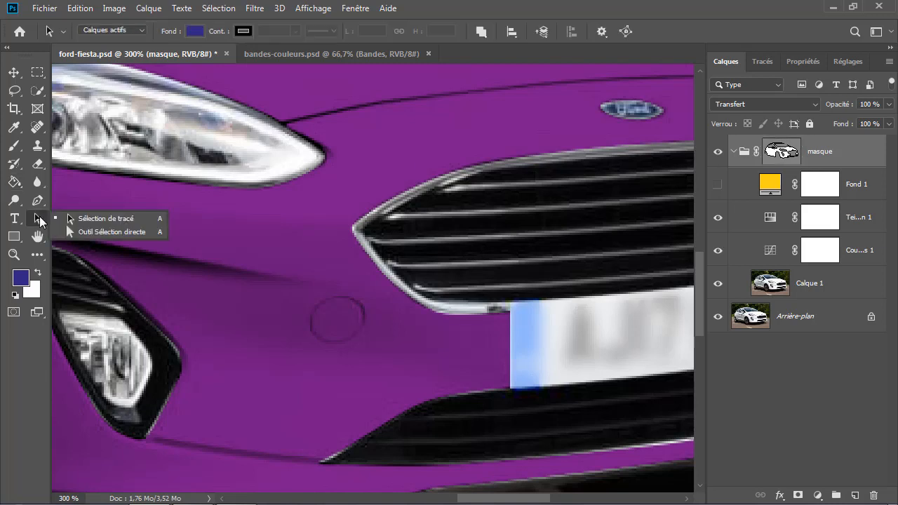
left_click(94, 233)
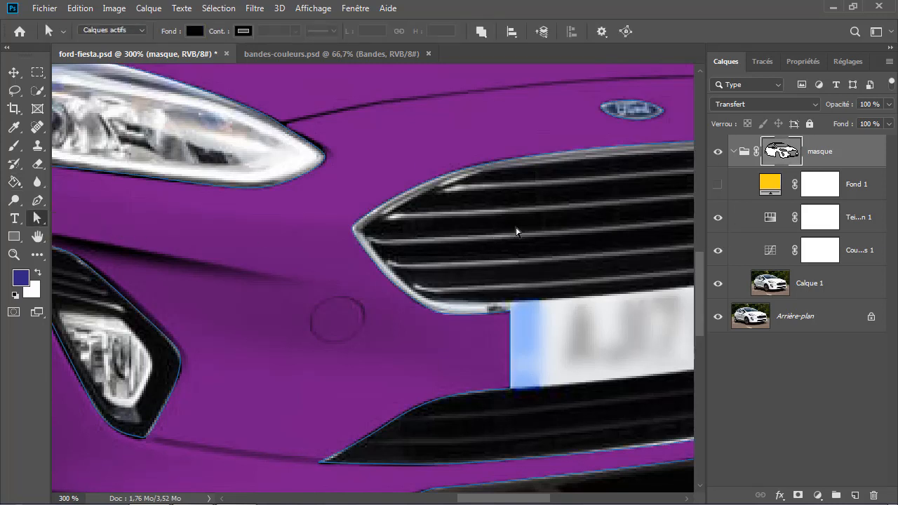
left_click(353, 233)
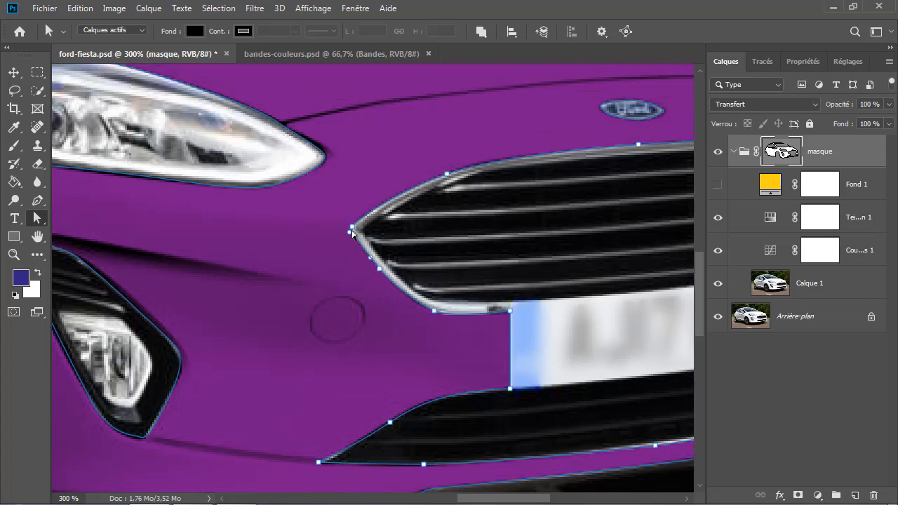
left_click(357, 232)
left_click_drag(359, 231, 355, 229)
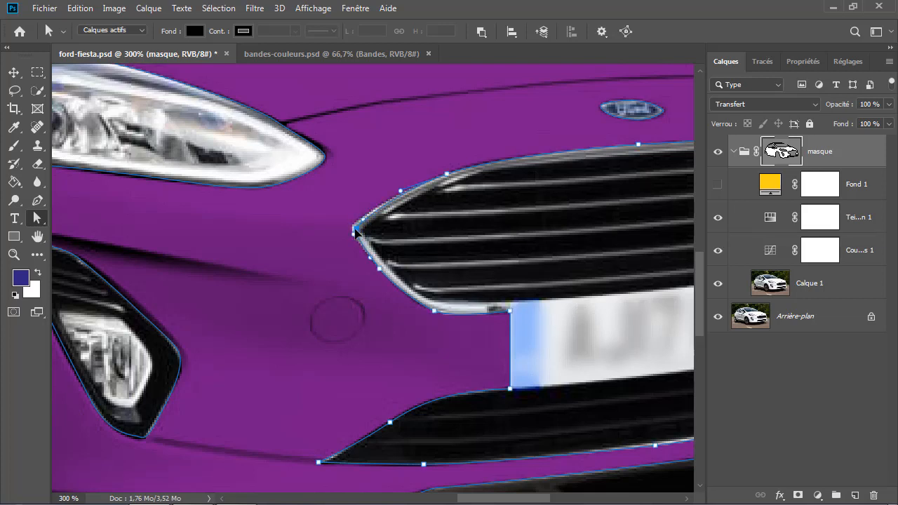
Step: Move the vector mask anchors on the upper grille's top edge, lower curve and pointed corner inward to leave out the chrome surround
left_click(638, 145)
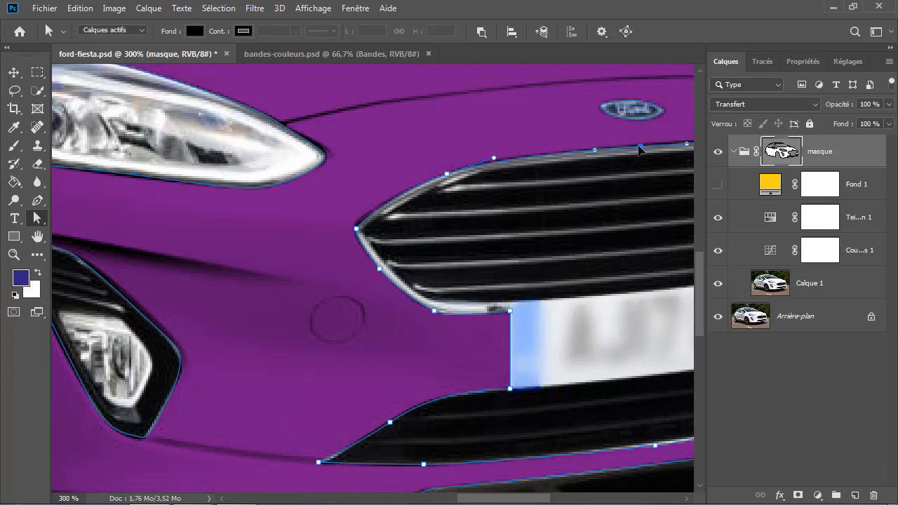
left_click(435, 309)
left_click_drag(421, 296, 416, 297)
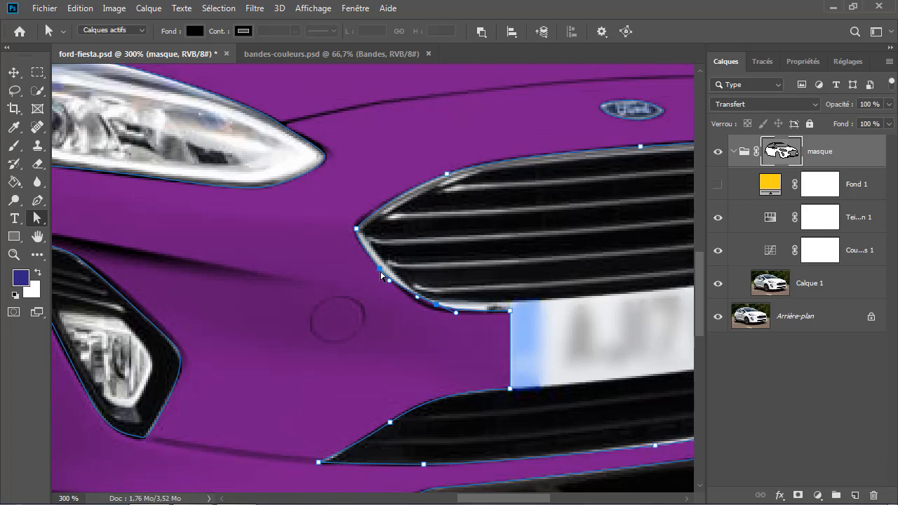
left_click_drag(382, 272, 384, 266)
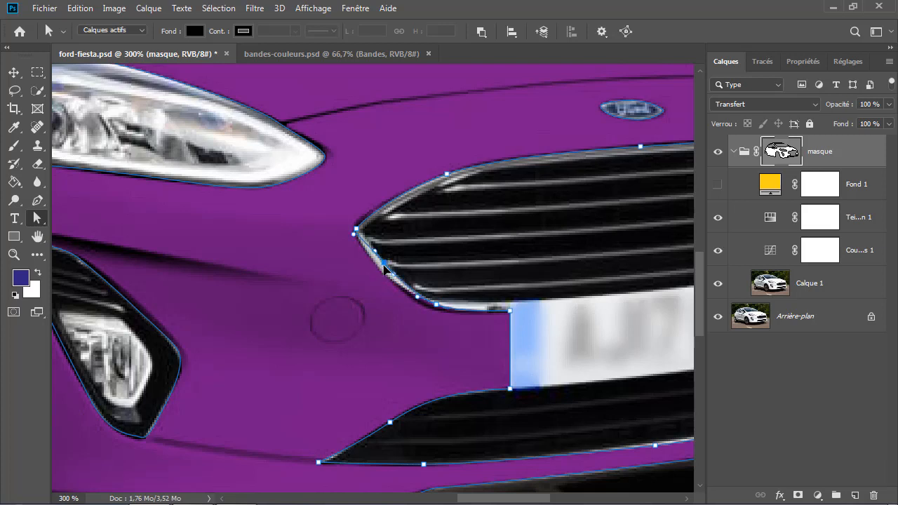
left_click(358, 234)
left_click_drag(359, 228, 360, 228)
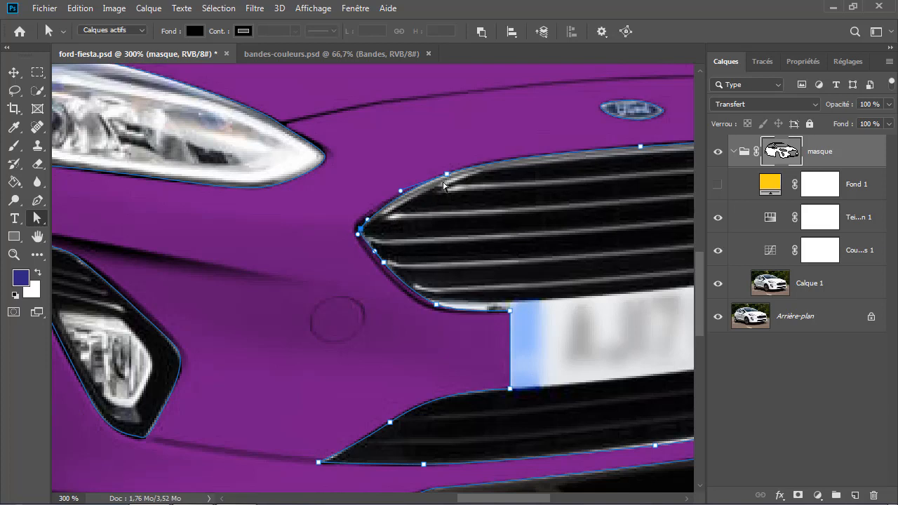
Step: Pull in the mask anchors on the grille's upper curve and beside the number plate's blue corner to follow the black grille
left_click_drag(447, 175, 454, 184)
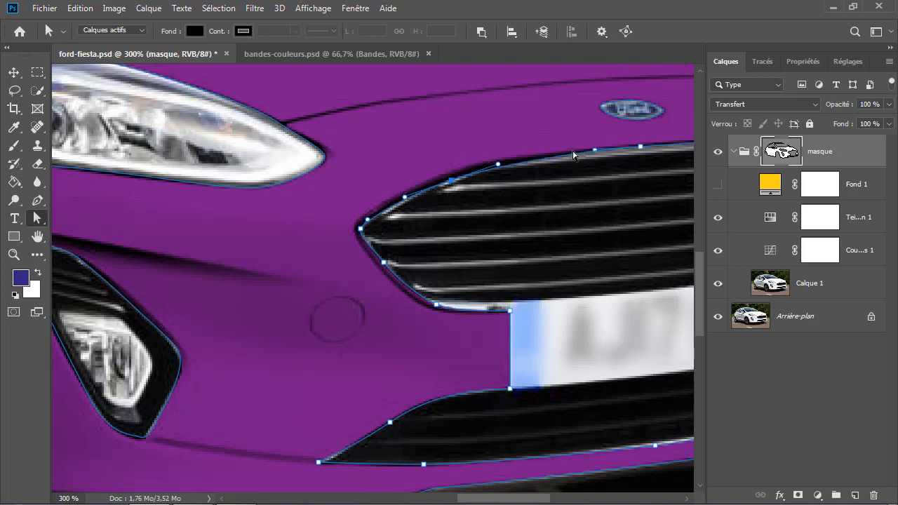
left_click_drag(509, 309, 508, 303)
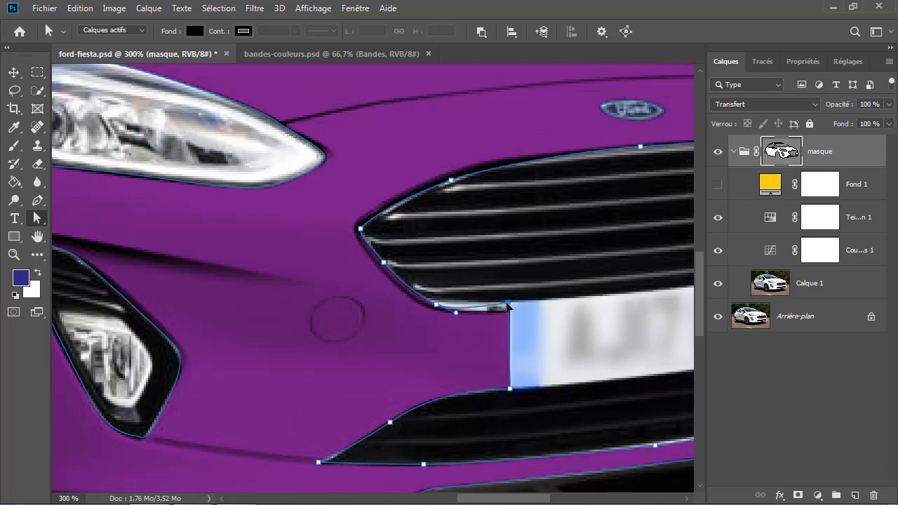
left_click_drag(435, 311, 427, 306)
Step: Tighten the vector mask around the grille's far side, next to the number plate's white end, so the chrome strip is left out
scroll(567, 296, "right", 5)
scroll(567, 297, "down", 1)
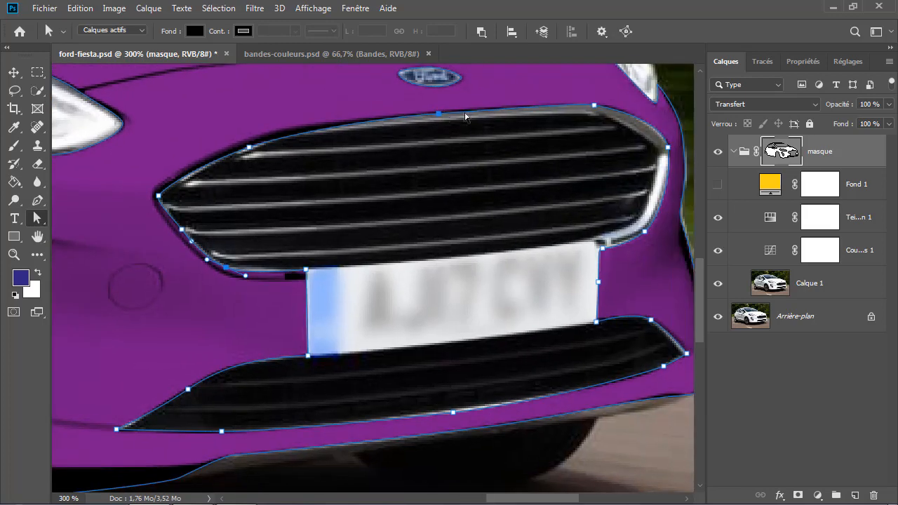
left_click_drag(604, 244, 596, 234)
left_click_drag(657, 147, 662, 147)
left_click_drag(646, 298, 581, 235)
left_click_drag(586, 257, 584, 256)
left_click_drag(244, 295, 363, 257)
left_click_drag(170, 329, 177, 328)
left_click_drag(507, 311, 507, 309)
Step: Reposition the mask anchors along the underside and foot of the door mirror to fit its black housing
left_click_drag(95, 250, 391, 262)
left_click_drag(154, 155, 587, 365)
left_click_drag(246, 176, 416, 323)
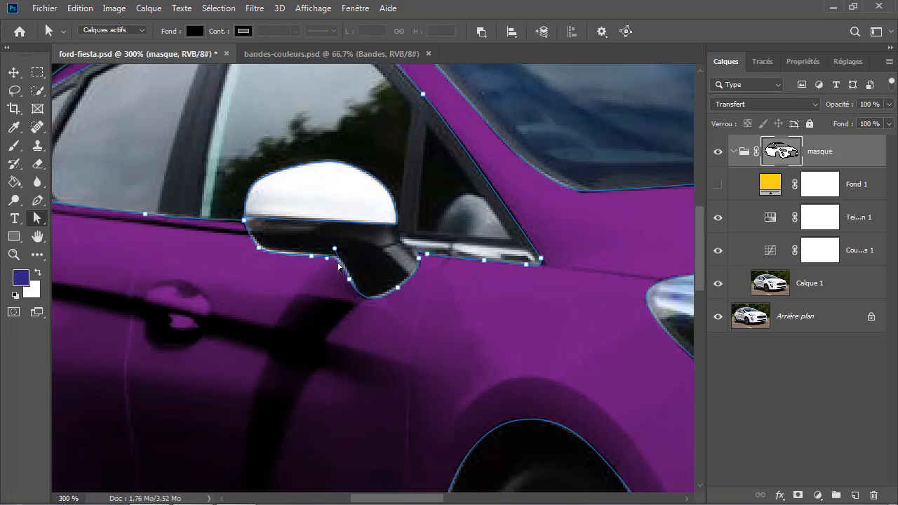
left_click_drag(353, 279, 351, 277)
left_click_drag(312, 250, 263, 245)
left_click_drag(395, 287, 392, 287)
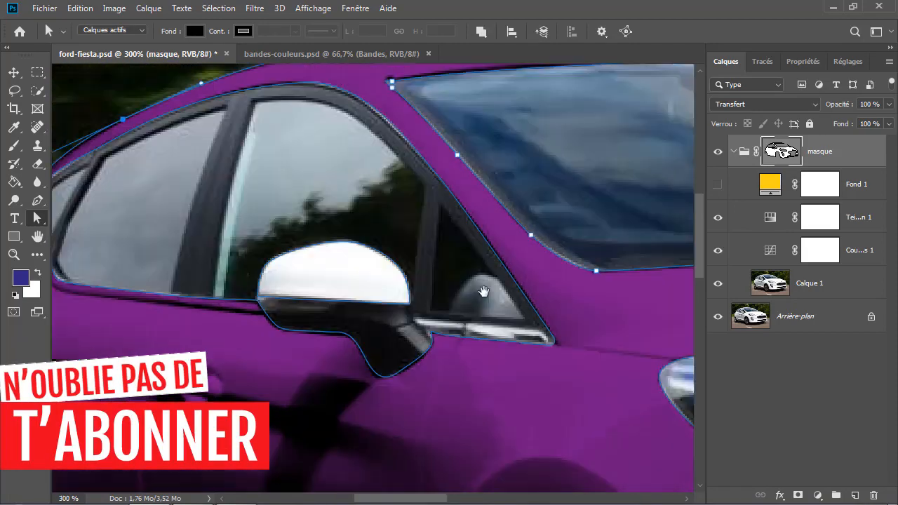
Step: Adjust the mask outline of the front side window where its black frame runs along the windscreen pillar
left_click_drag(484, 291, 460, 324)
left_click(381, 183)
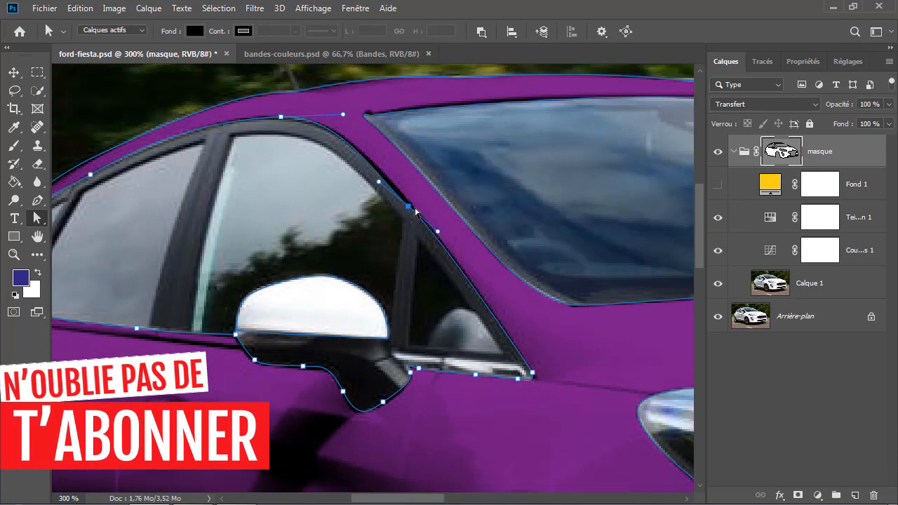
left_click_drag(658, 231, 343, 271)
left_click_drag(354, 119, 353, 116)
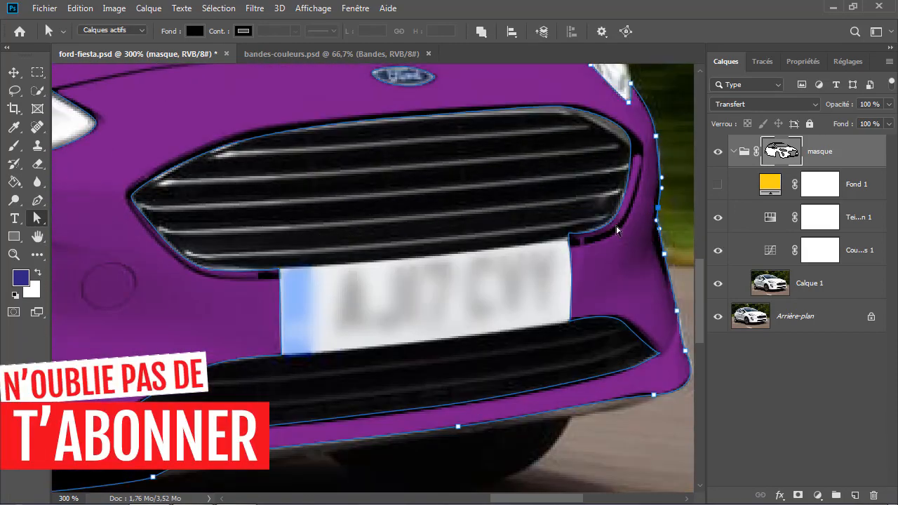
Step: Recolour the bodywork orange by setting the Teinte/Saturation layer to Teinte 8, Saturation 80 and Luminosité -22, trying green at Teinte 84 first
key("ctrl+0")
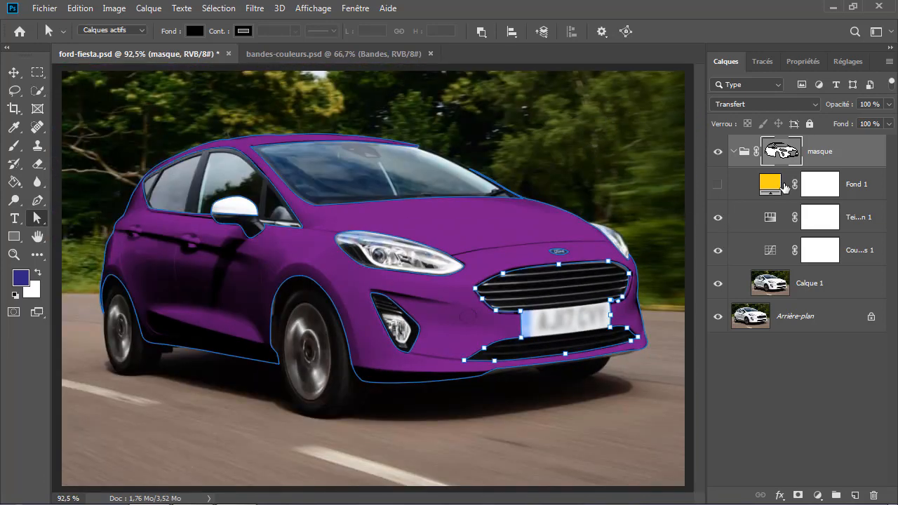
left_click(770, 218)
double_click(770, 218)
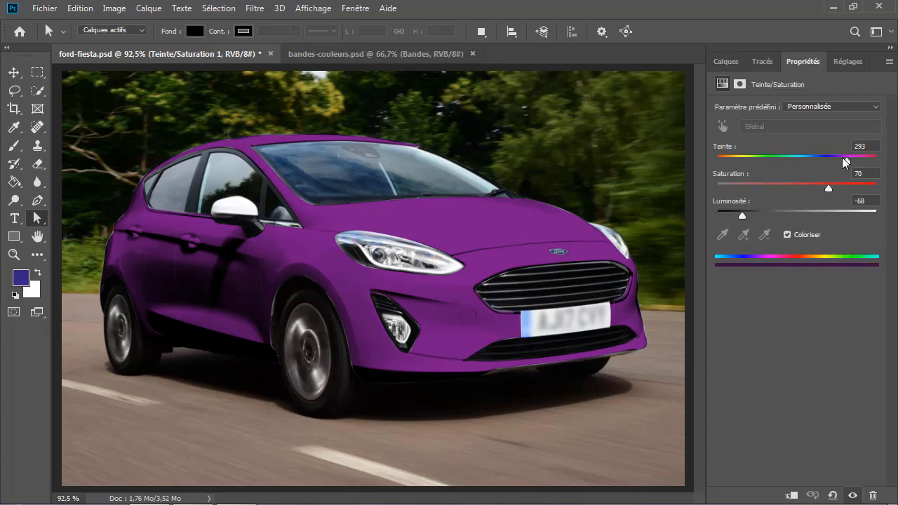
left_click_drag(844, 160, 754, 161)
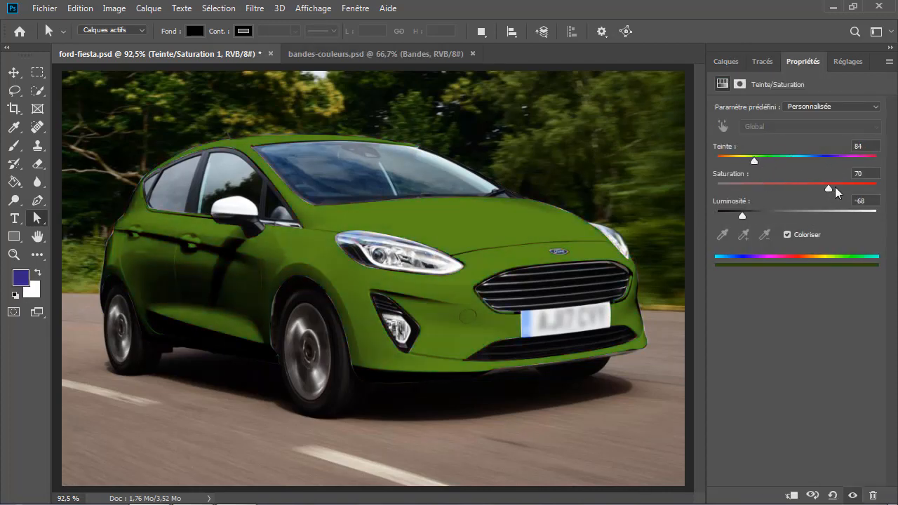
left_click_drag(745, 213, 780, 214)
left_click_drag(757, 162, 722, 160)
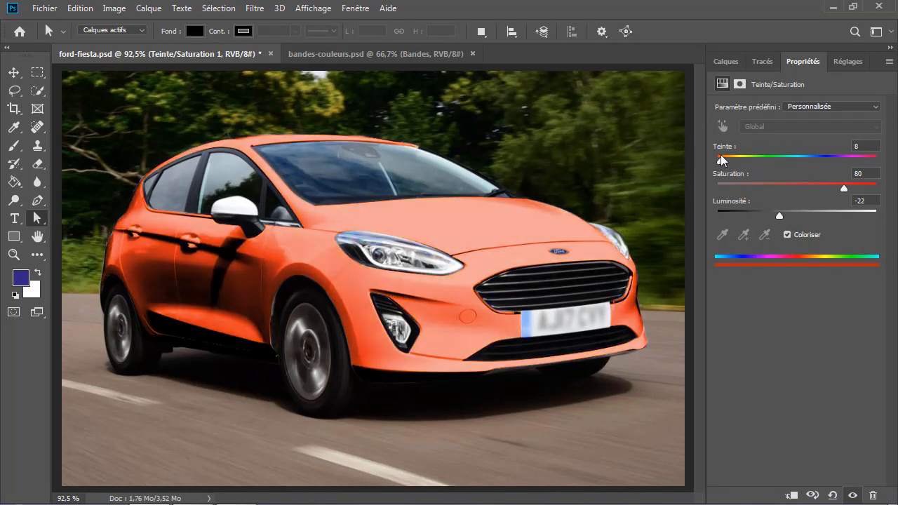